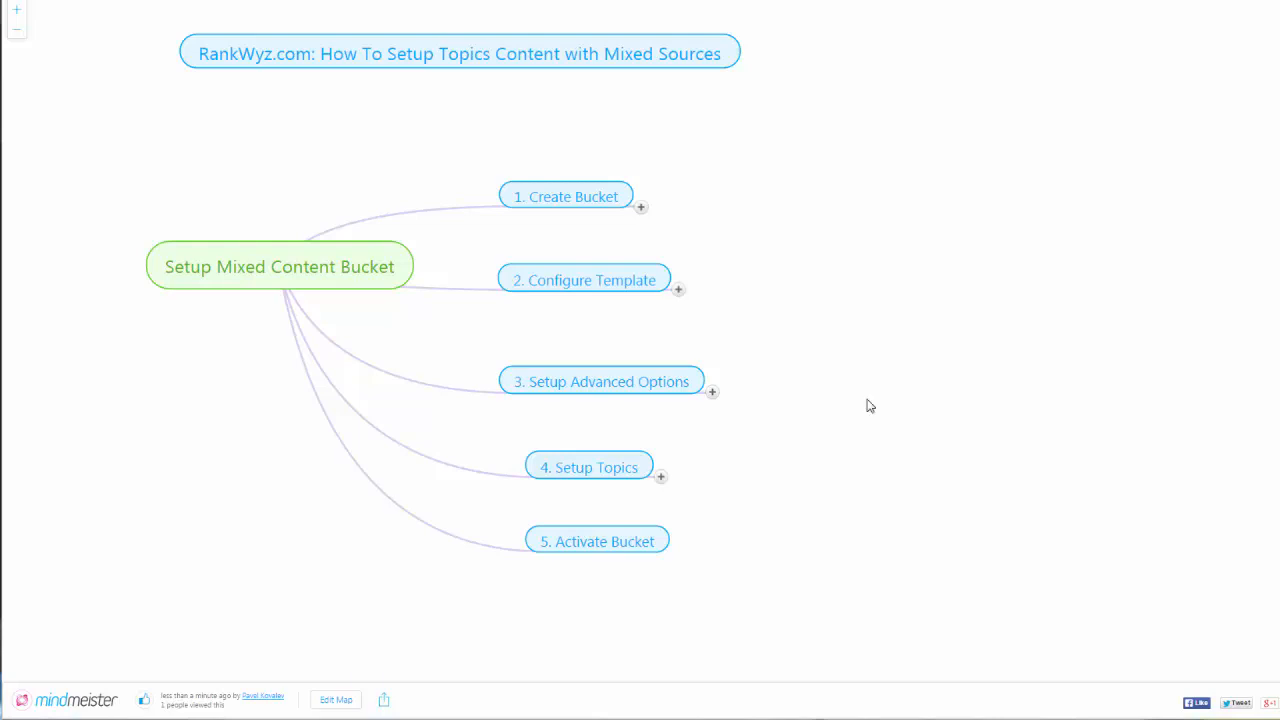
- Expand the Create Bucket branch of the mind map, then switch to RankWyz and open ContentMill
left_click(641, 207)
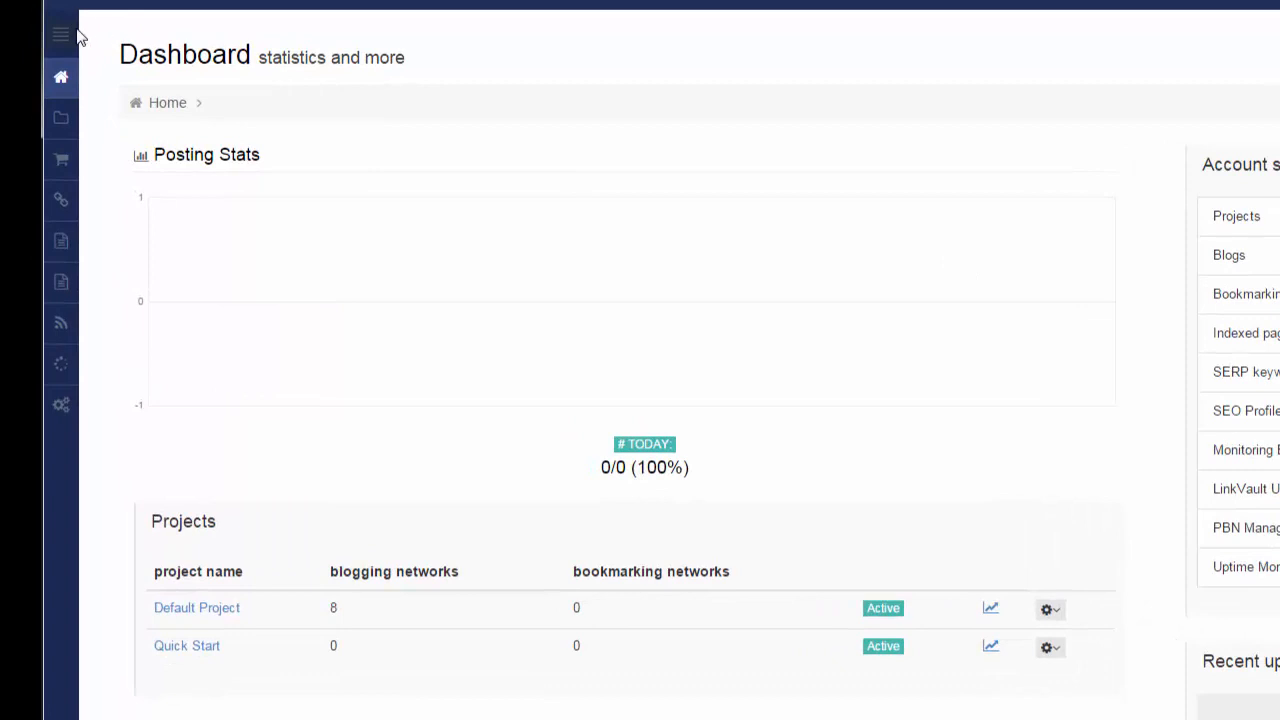
left_click(76, 36)
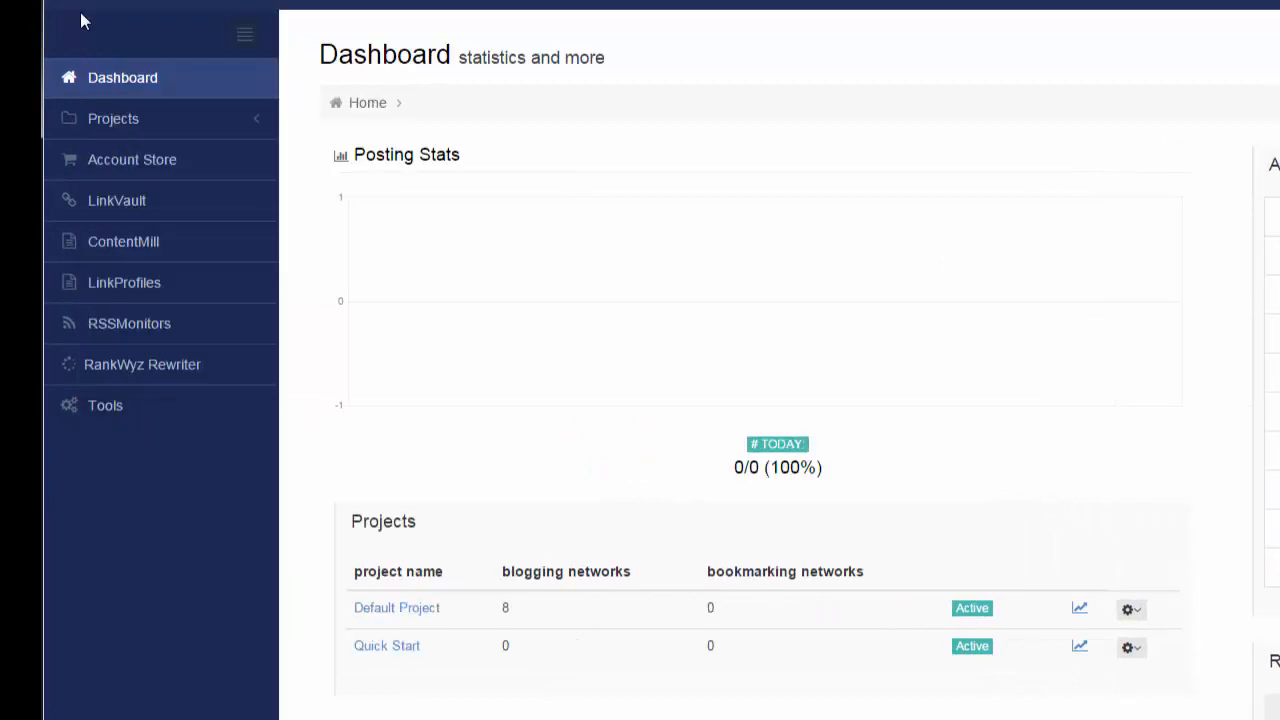
left_click(145, 245)
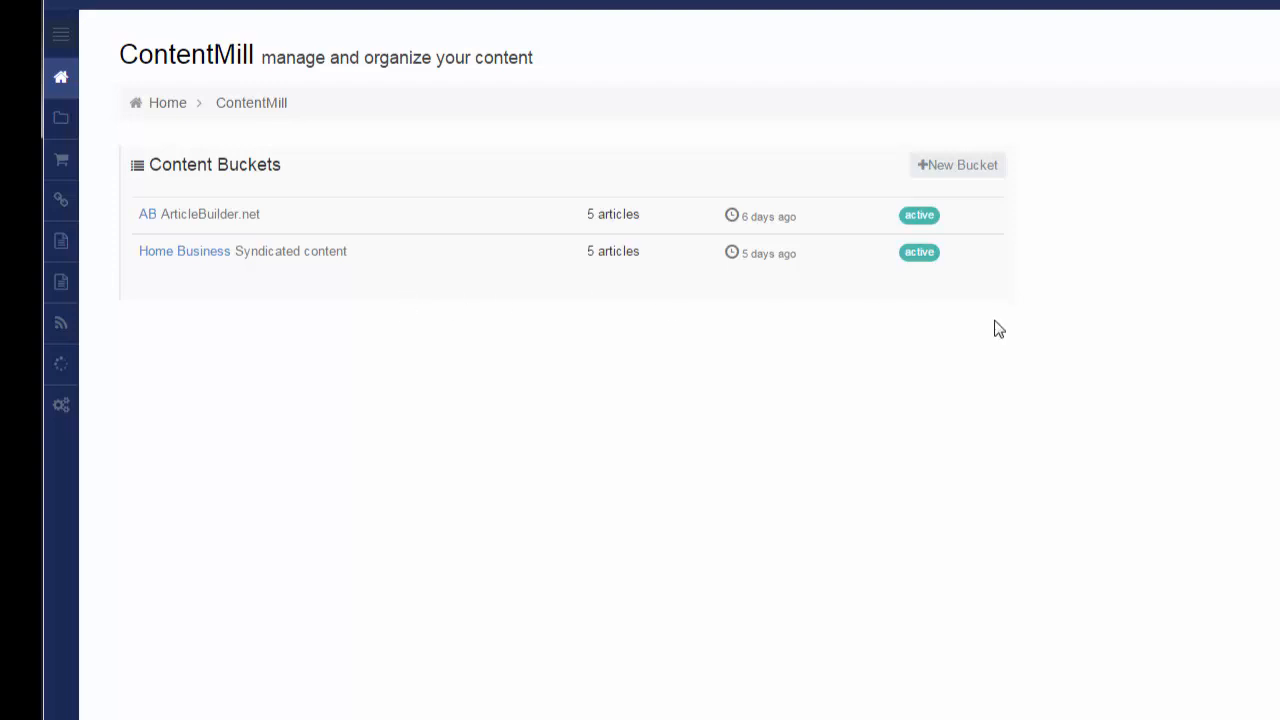
- Create a content bucket named Diet with Mixed Content as its content source
left_click(976, 168)
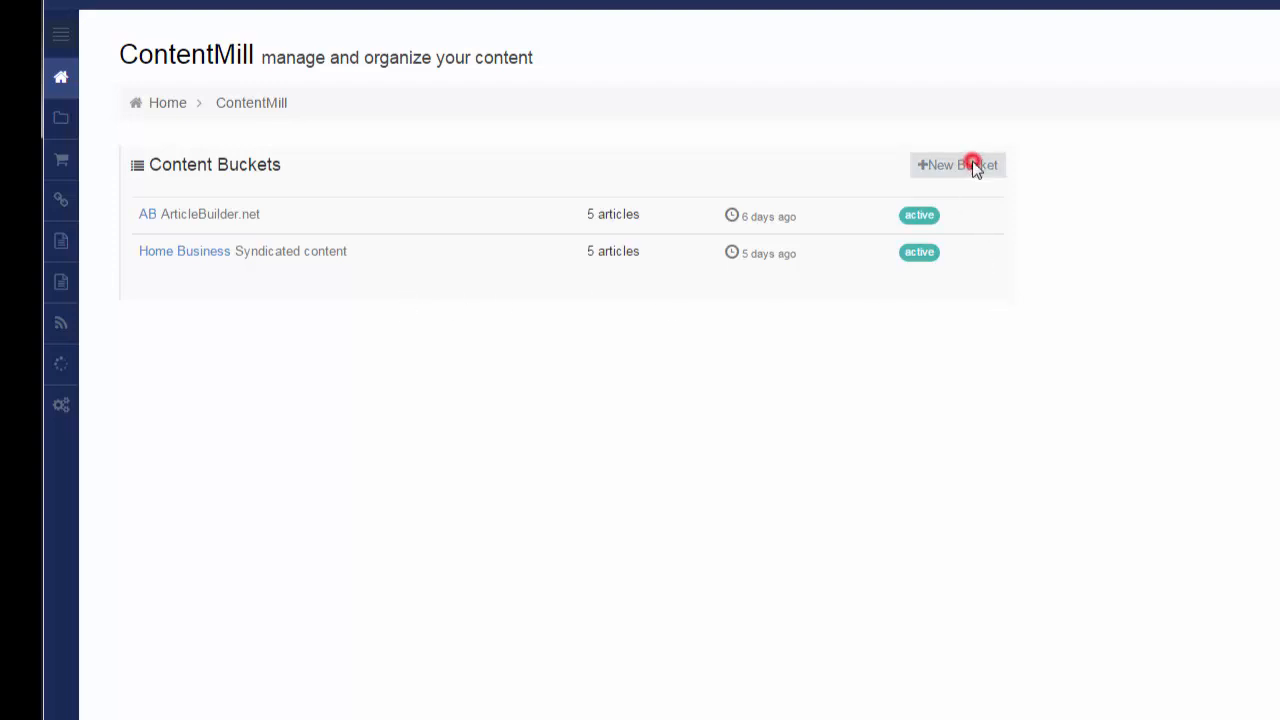
left_click(845, 382)
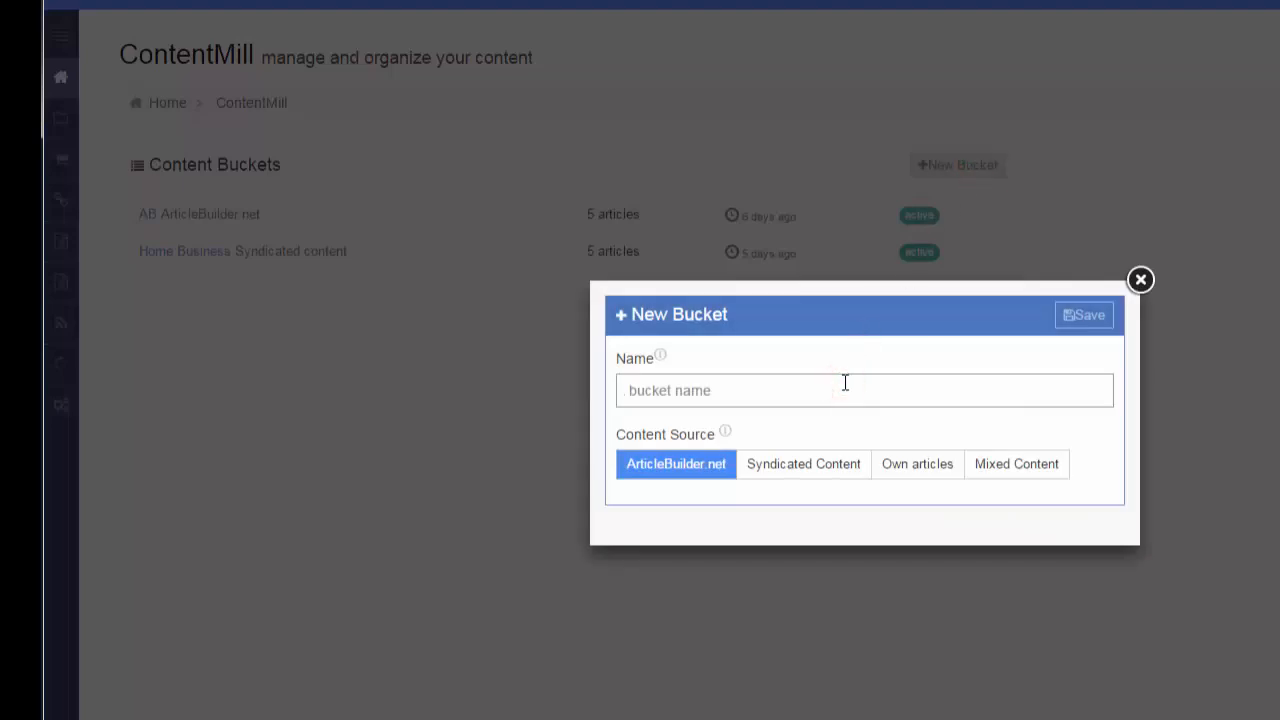
type("Diet")
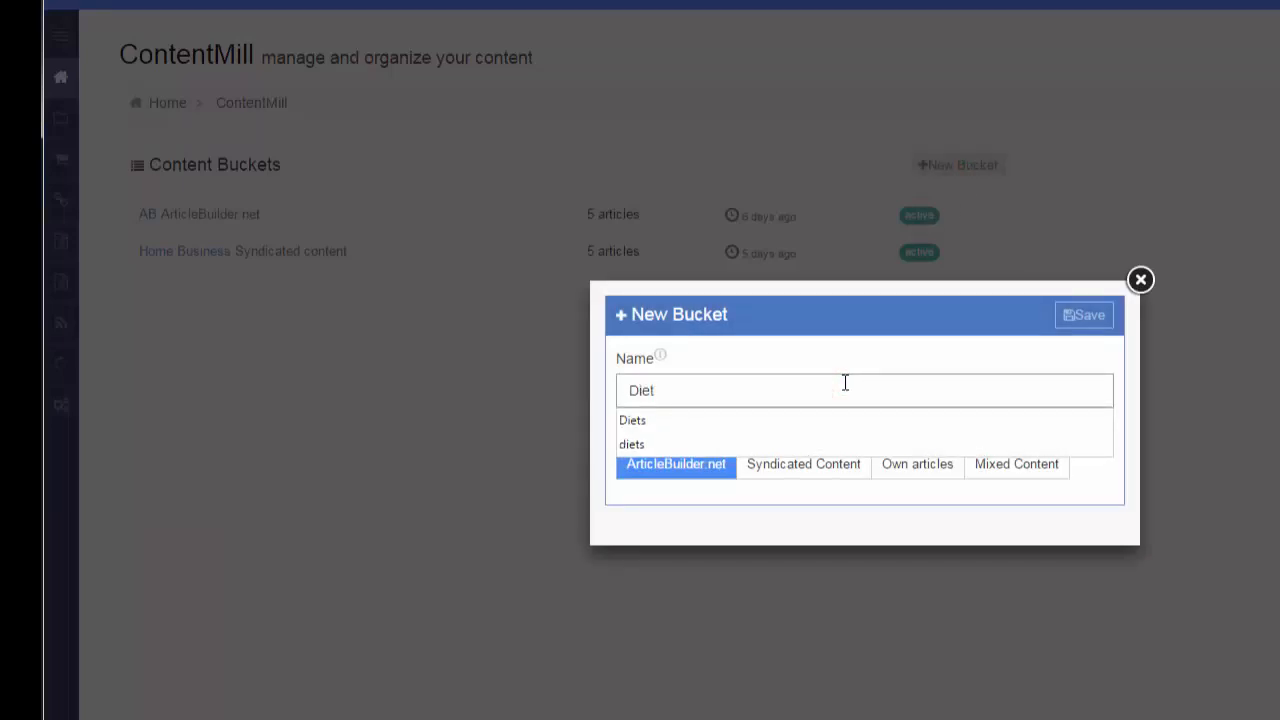
left_click(1088, 472)
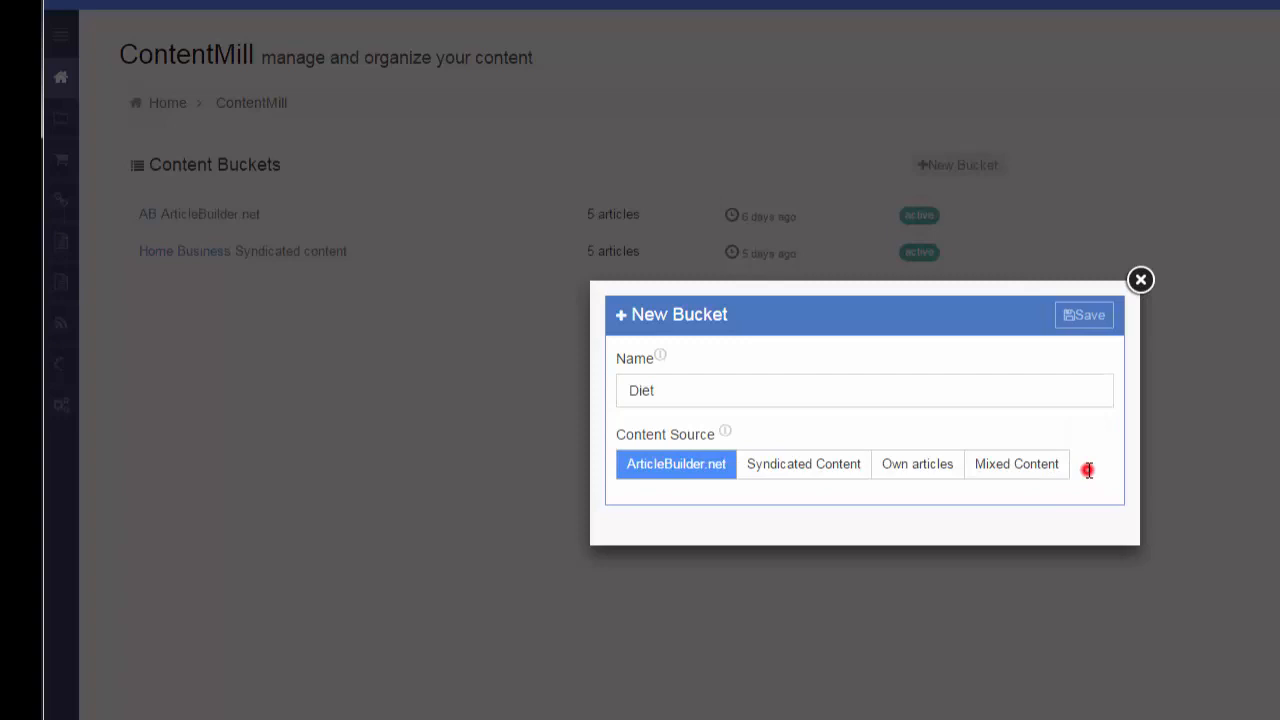
left_click(1030, 468)
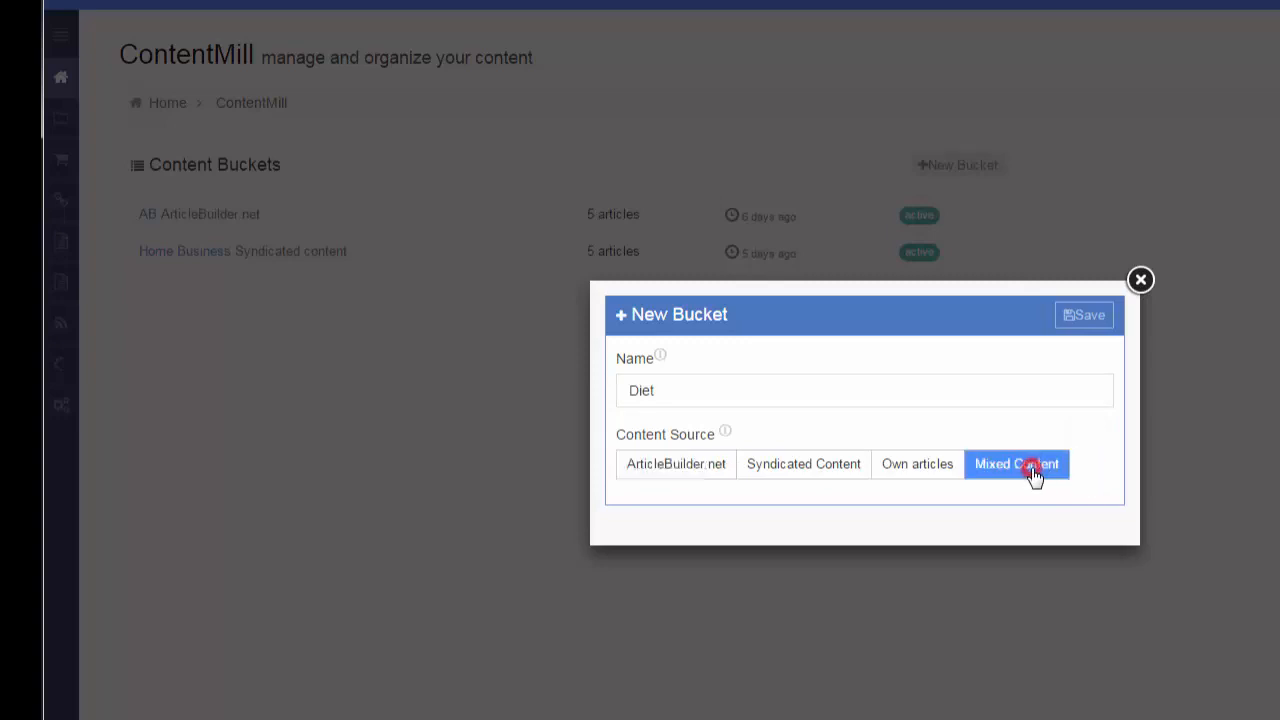
left_click(1096, 330)
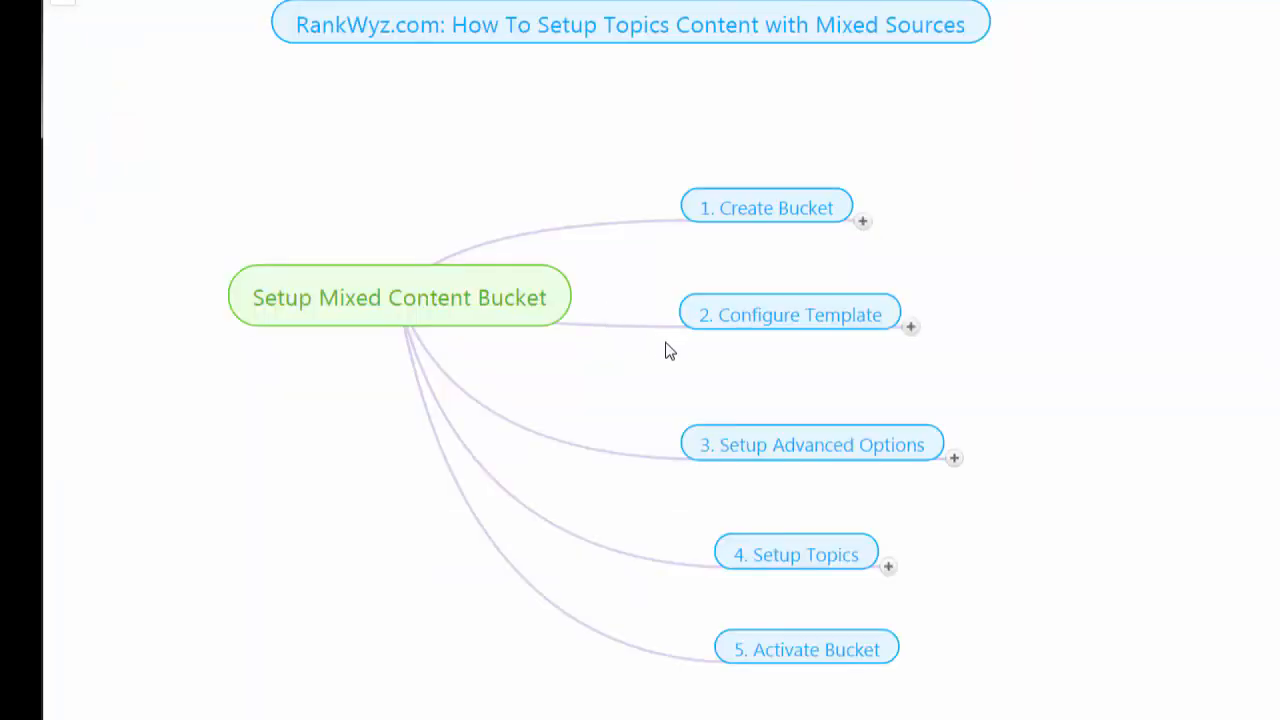
- Expand the mind map's Configure Template branch, and add an image block and a news block to the Diet bucket's content blocks
left_click(911, 328)
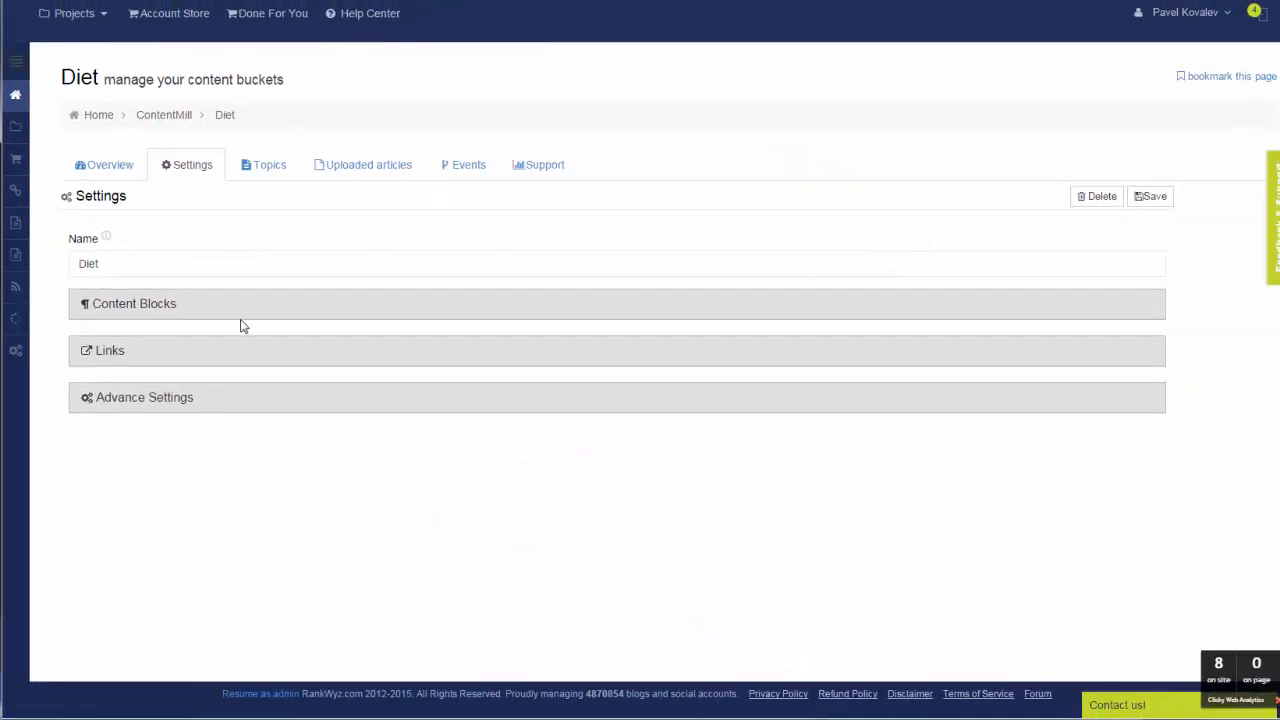
left_click(169, 312)
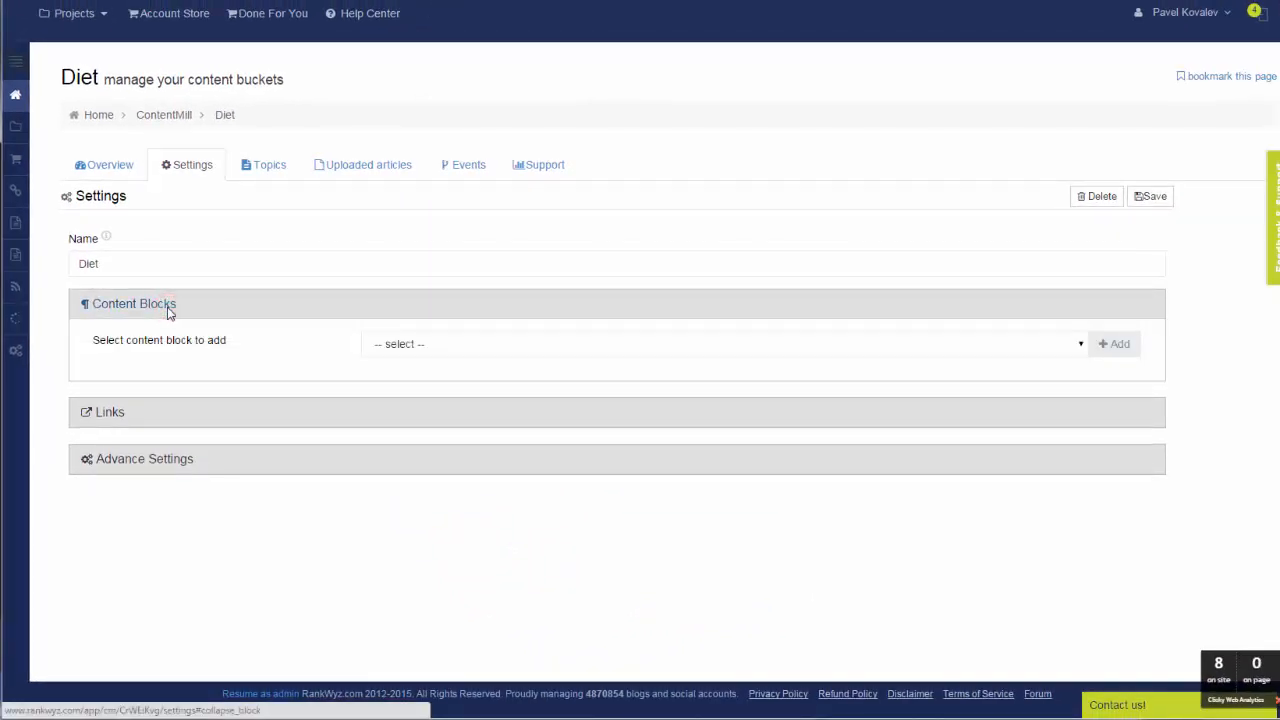
left_click(529, 343)
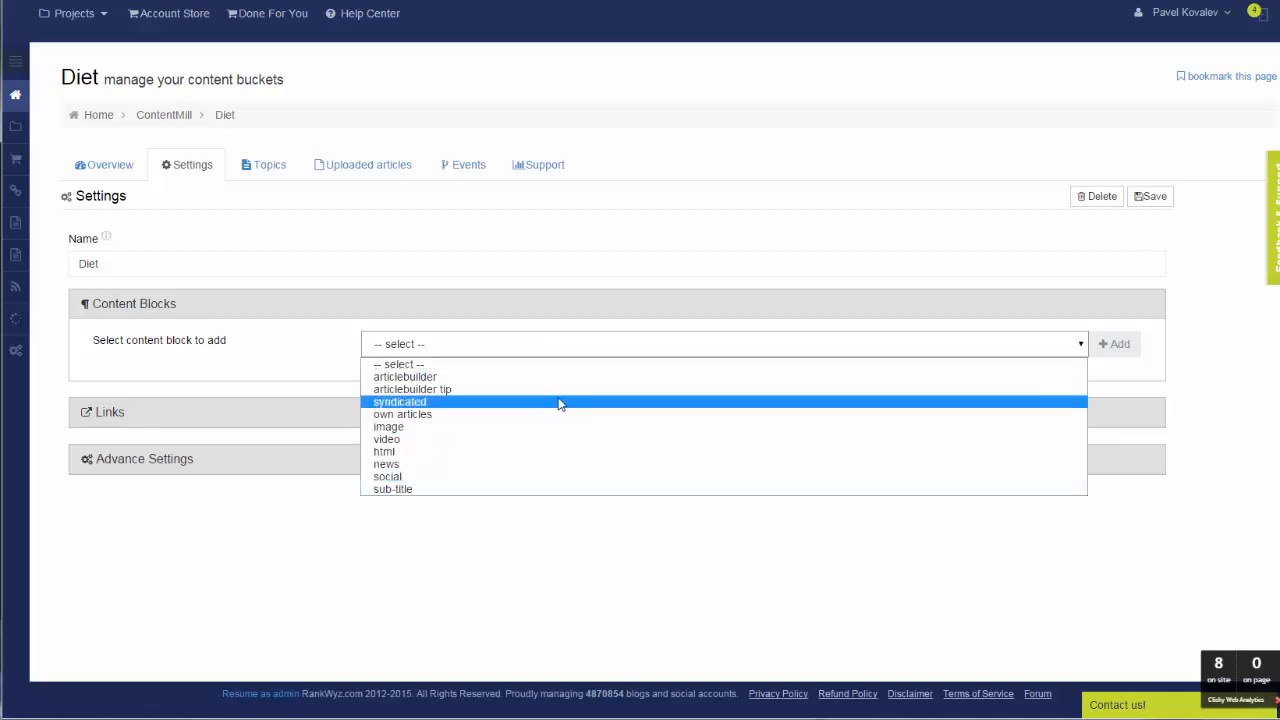
left_click(573, 426)
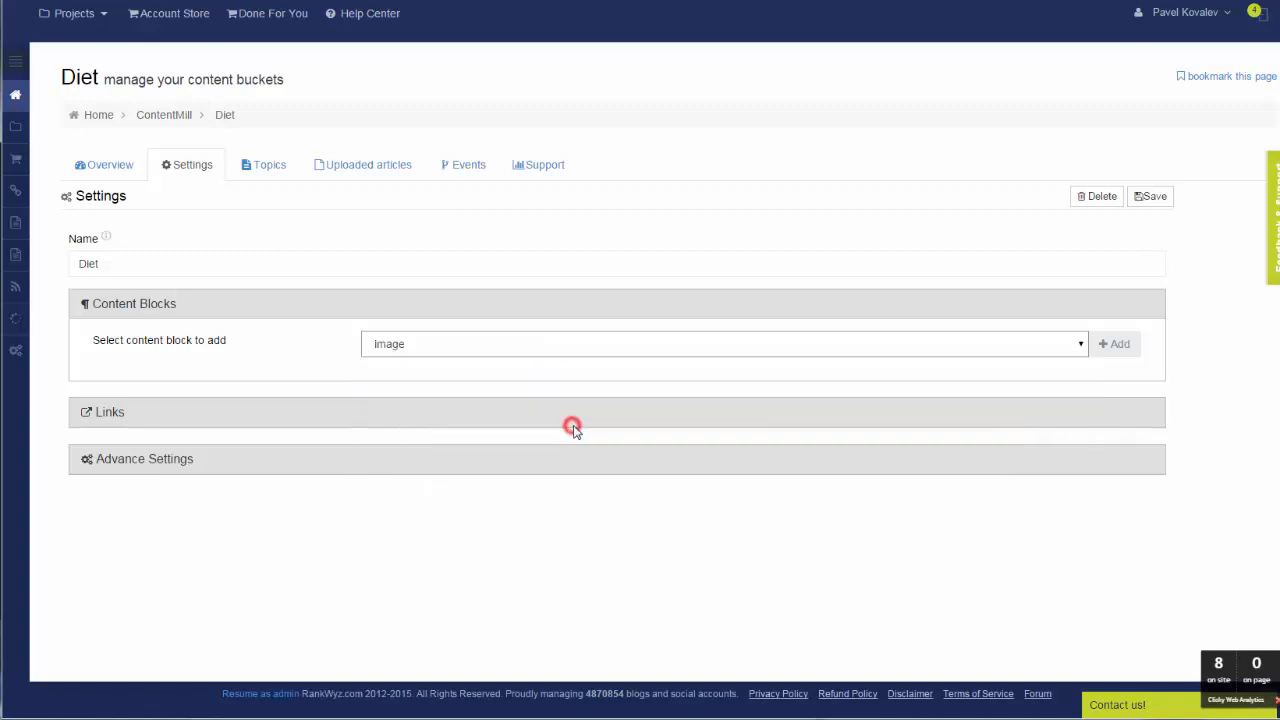
left_click(1110, 344)
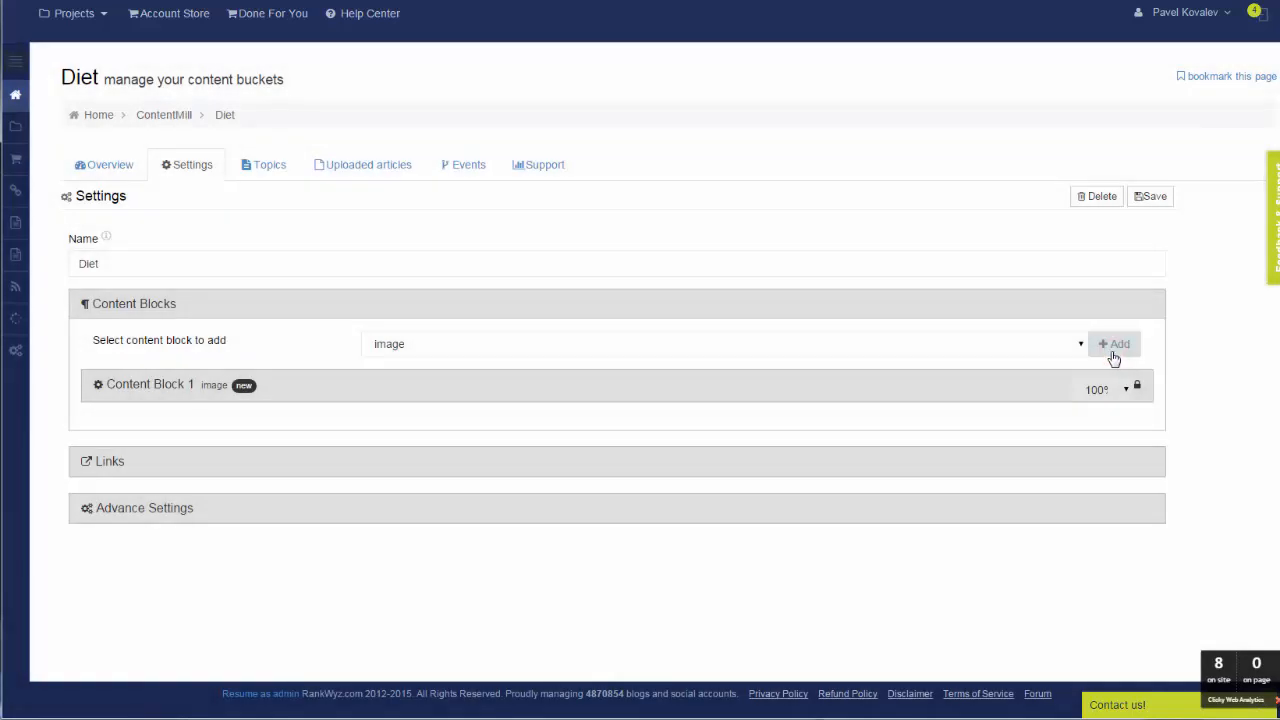
left_click(1081, 345)
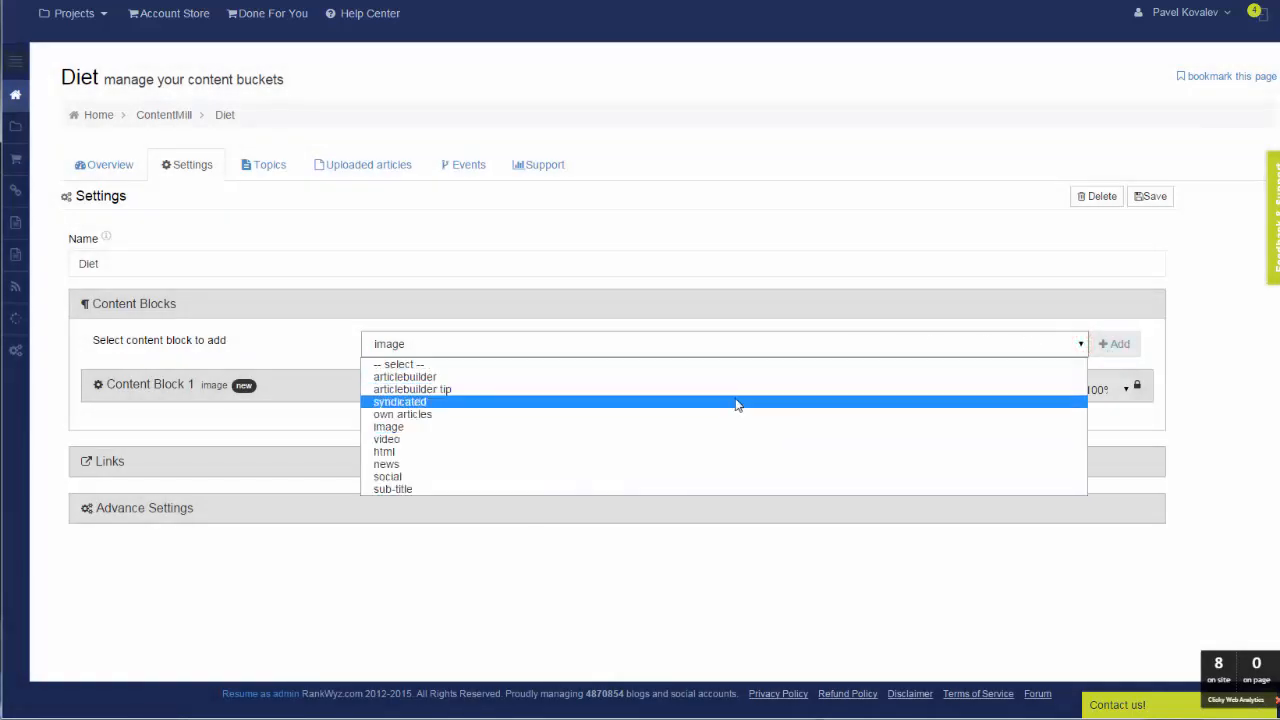
left_click(733, 464)
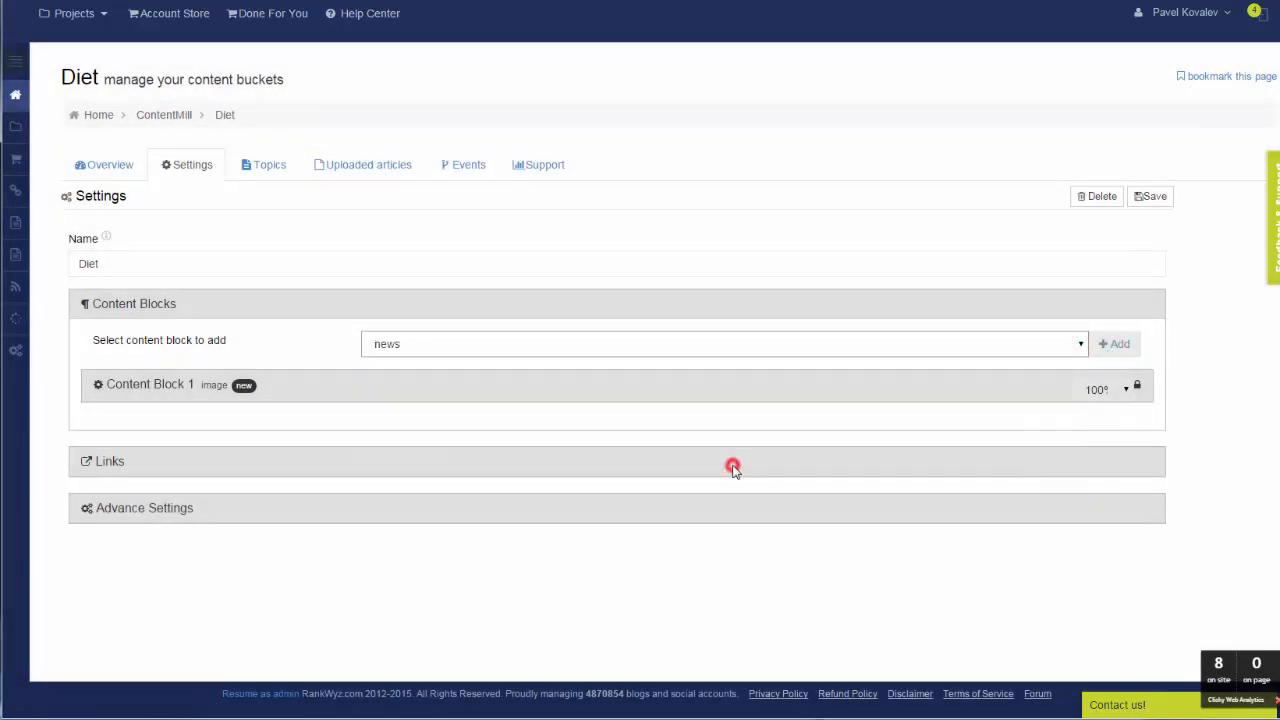
left_click(1128, 345)
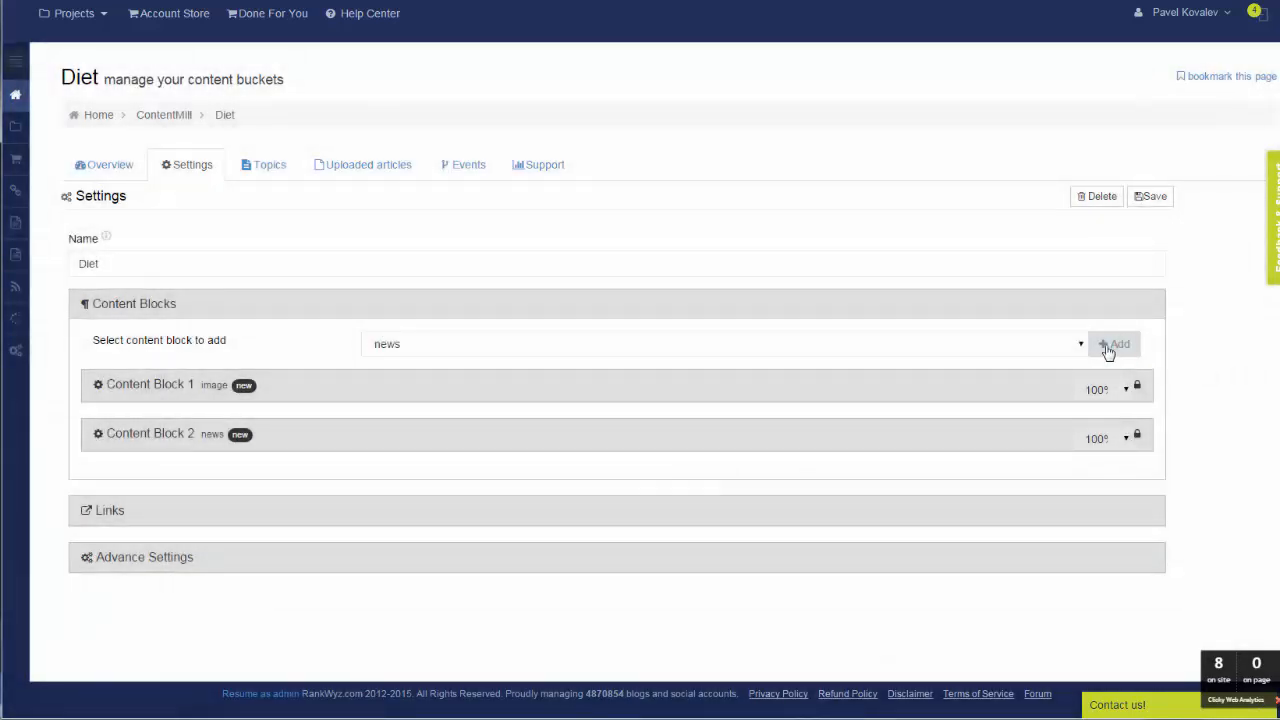
- Add a syndicated content block and a video content block below the news block
left_click(1081, 345)
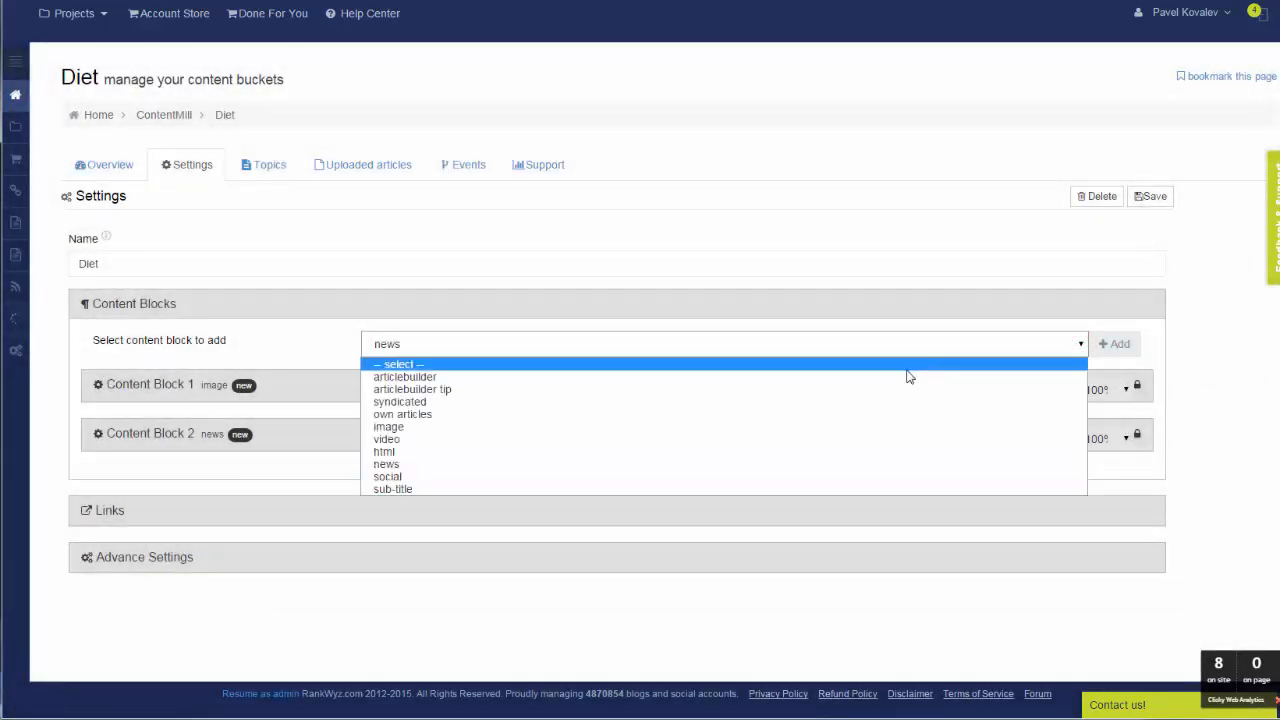
left_click(893, 405)
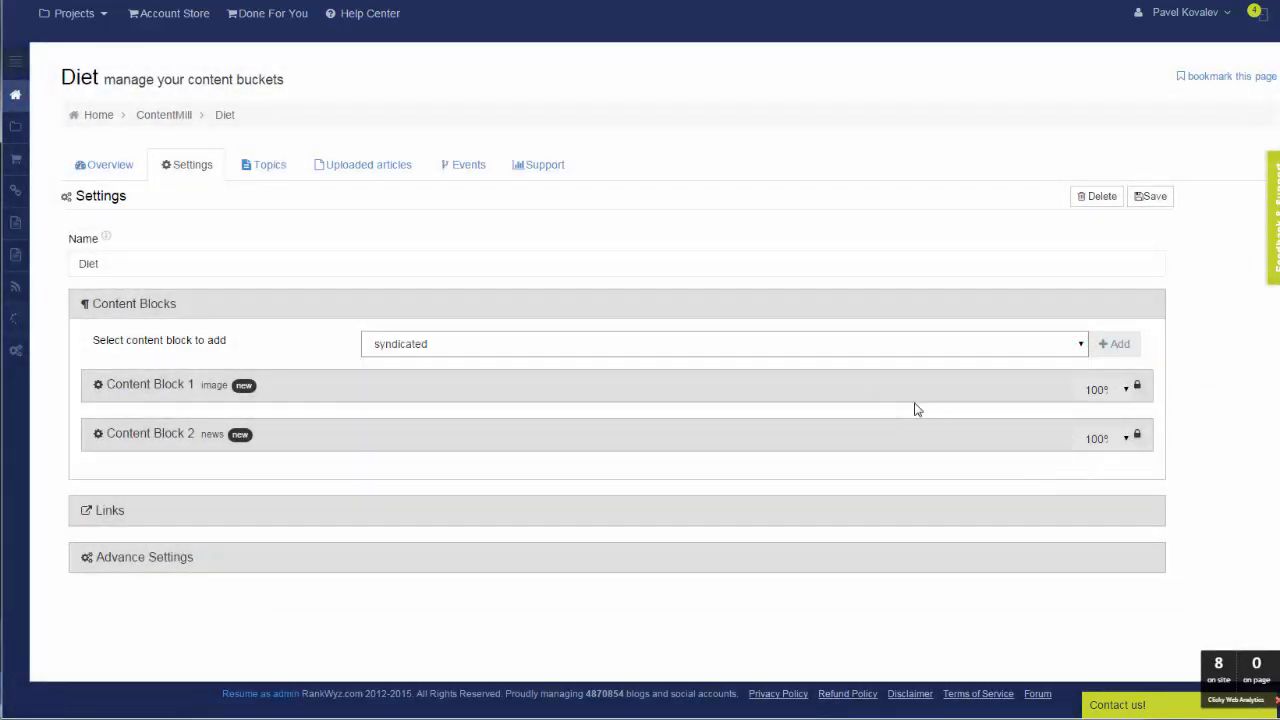
left_click(1122, 348)
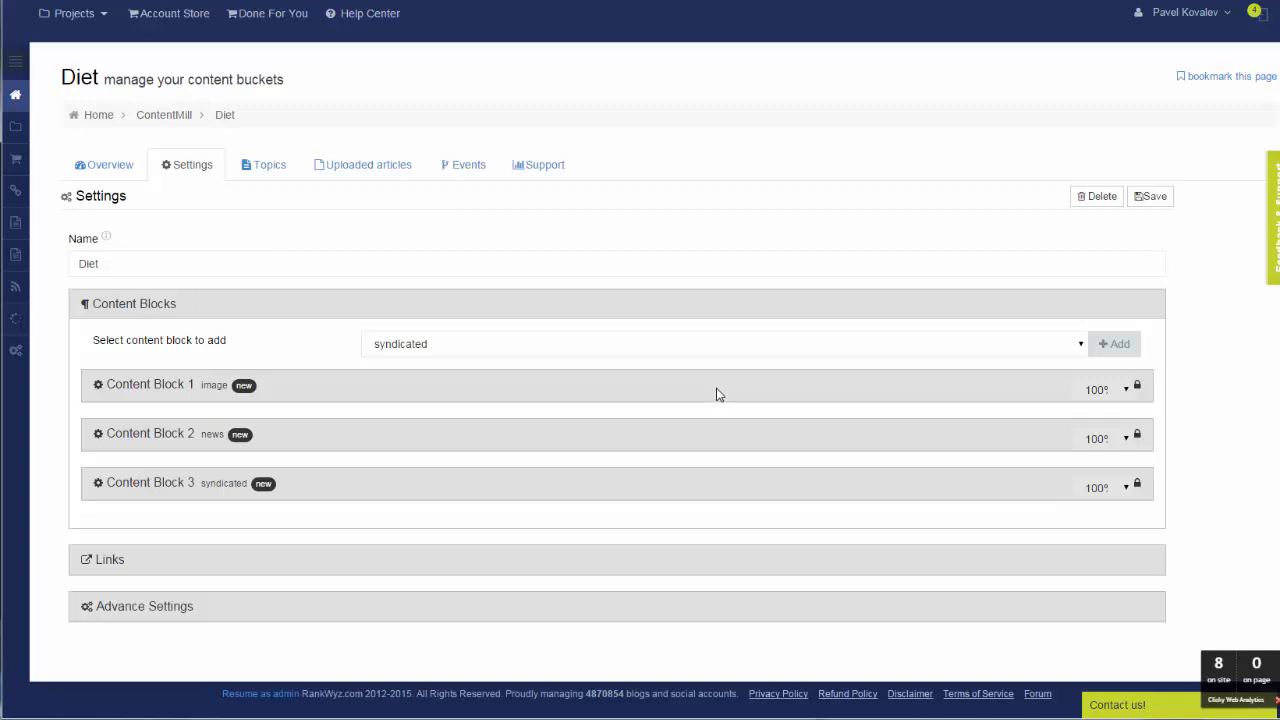
left_click(593, 350)
left_click(527, 440)
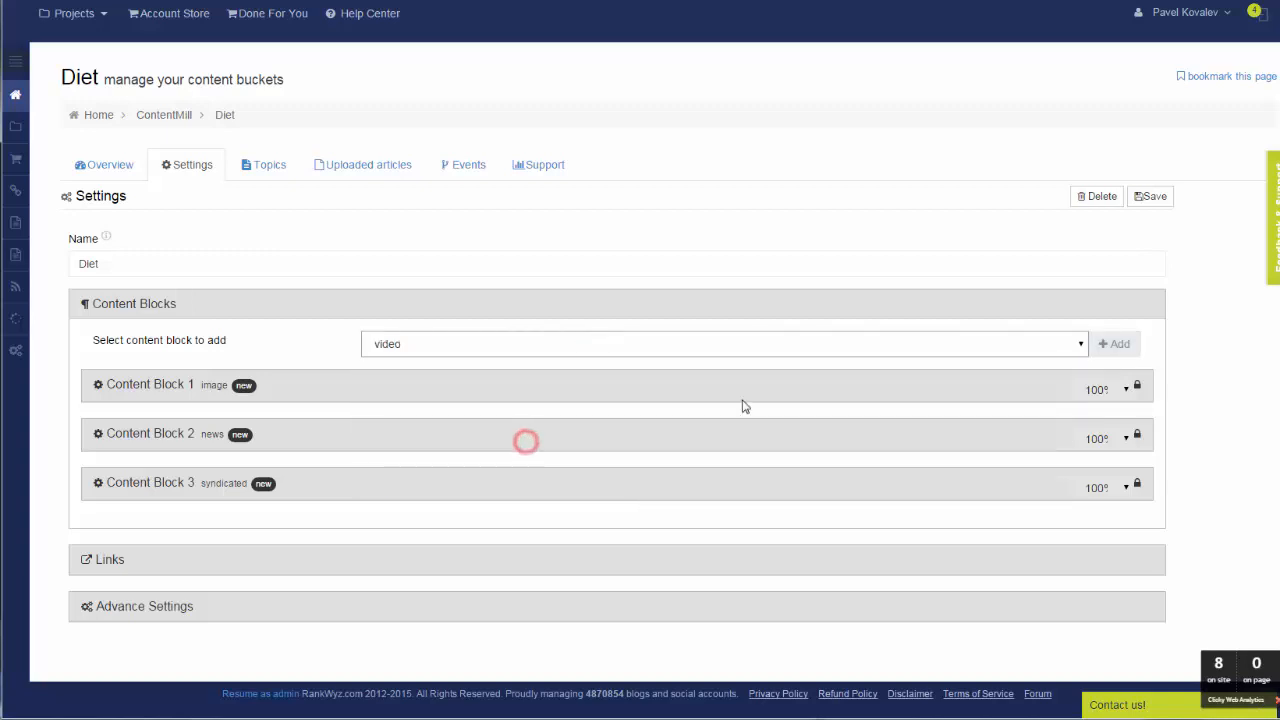
left_click(1126, 345)
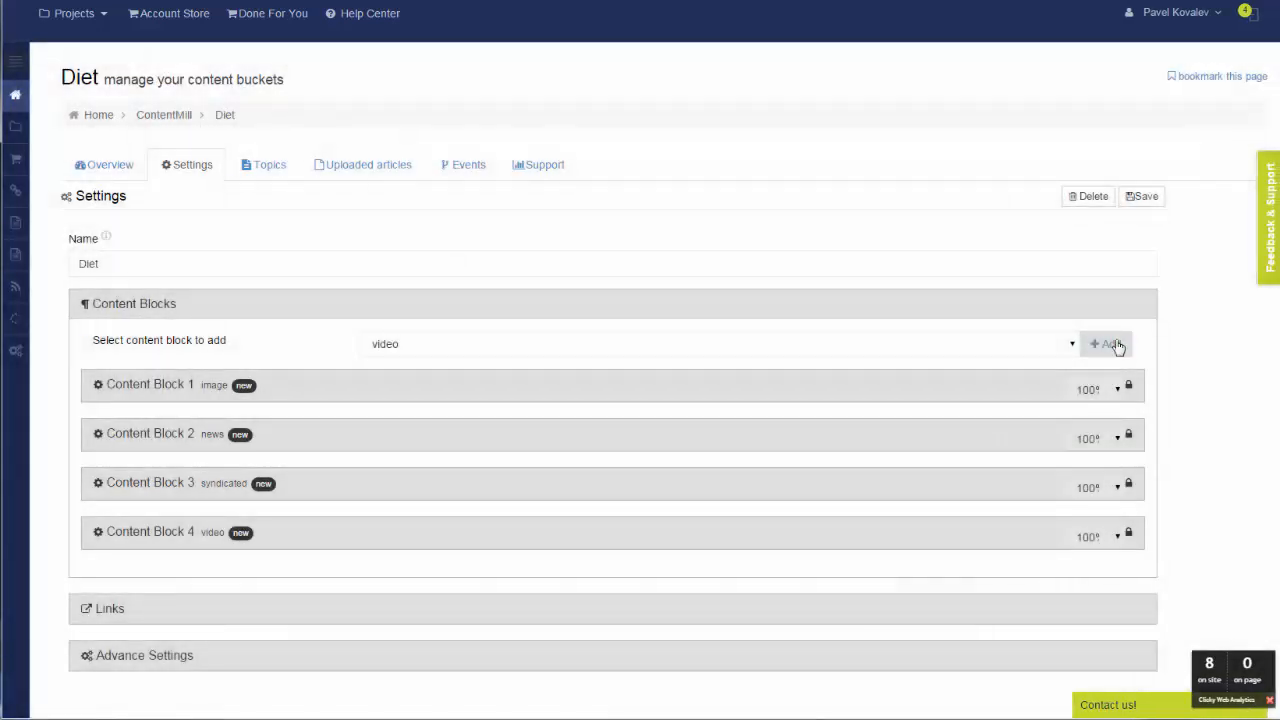
- Add a second syndicated content block after the video block and save the Diet bucket's settings
left_click(795, 350)
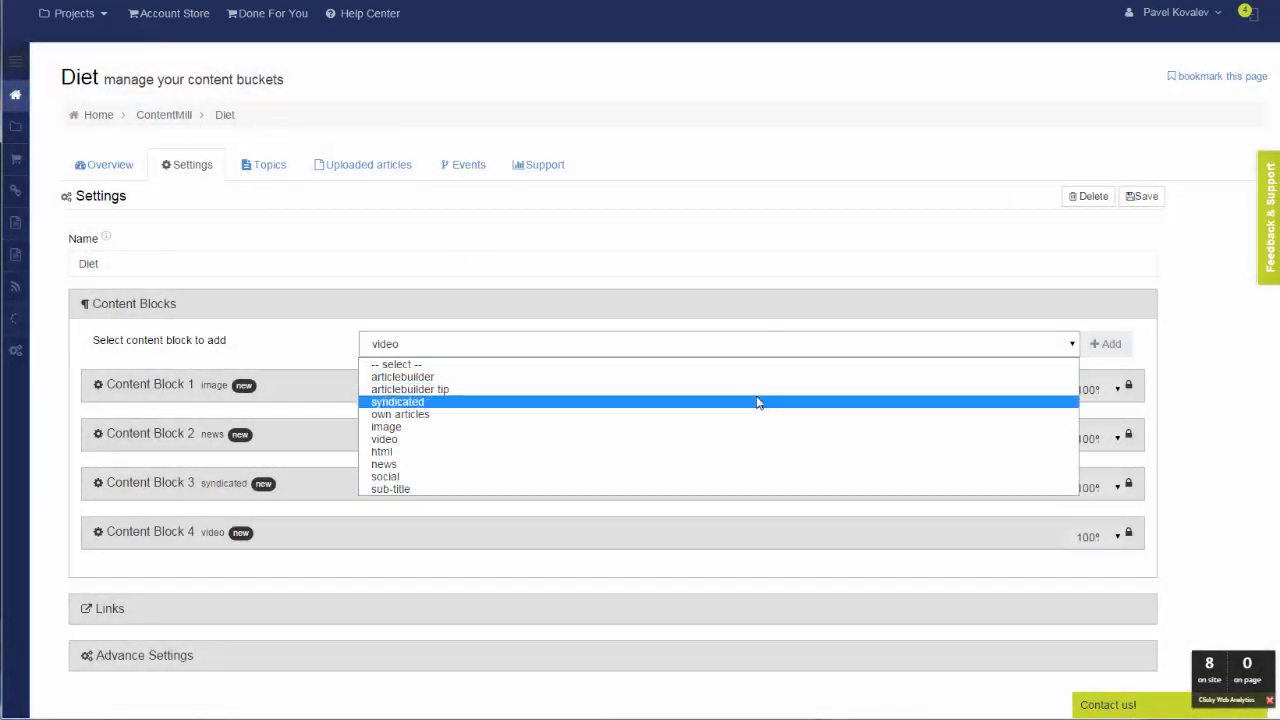
left_click(757, 401)
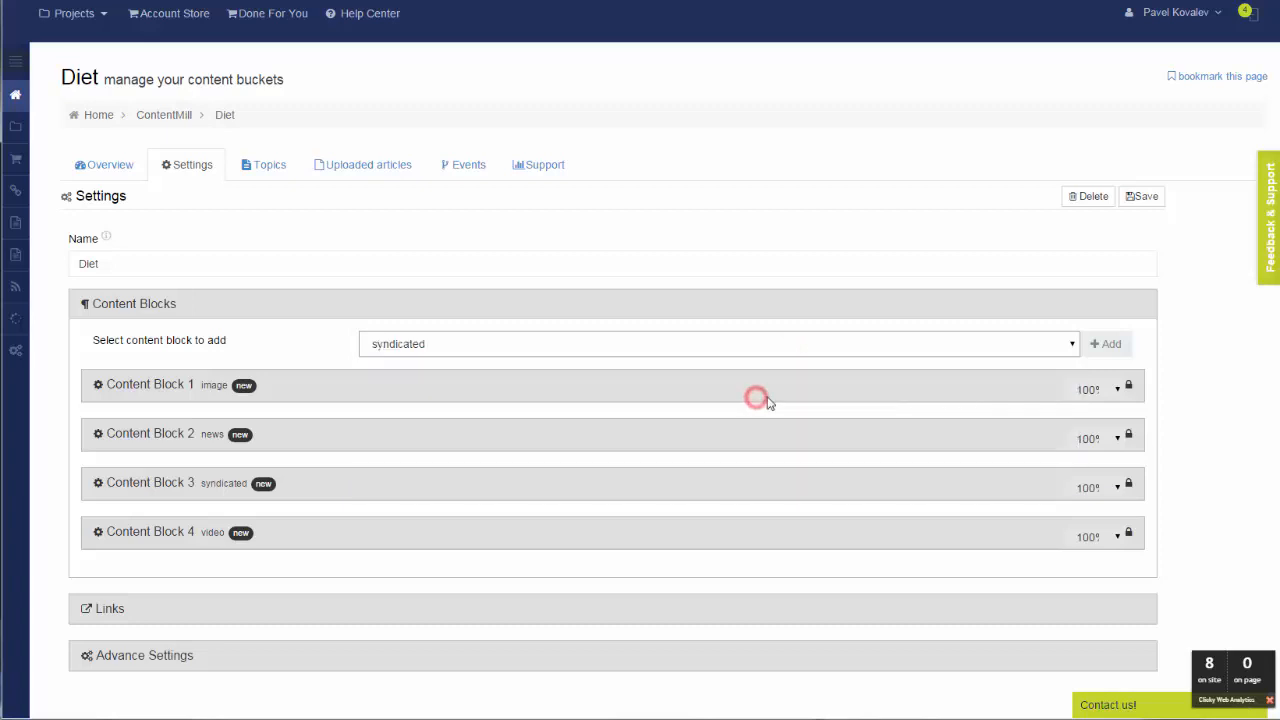
left_click(1111, 350)
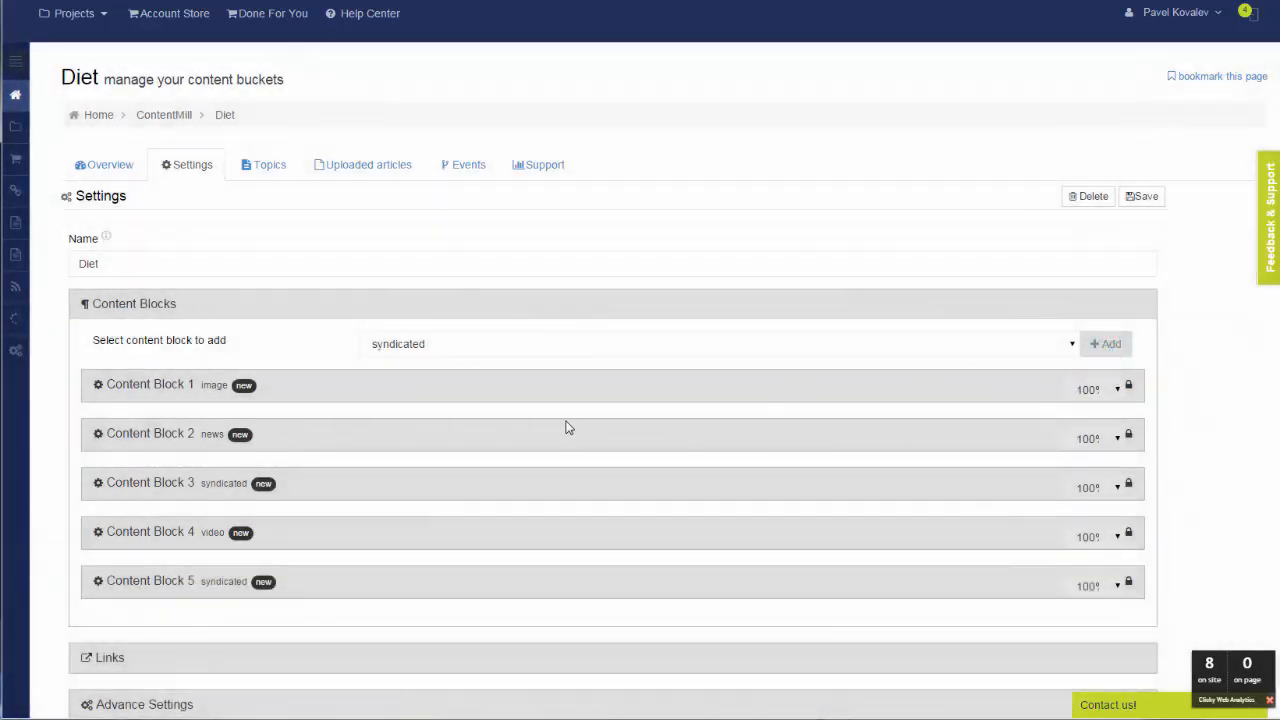
scroll(565, 428, "down", 1)
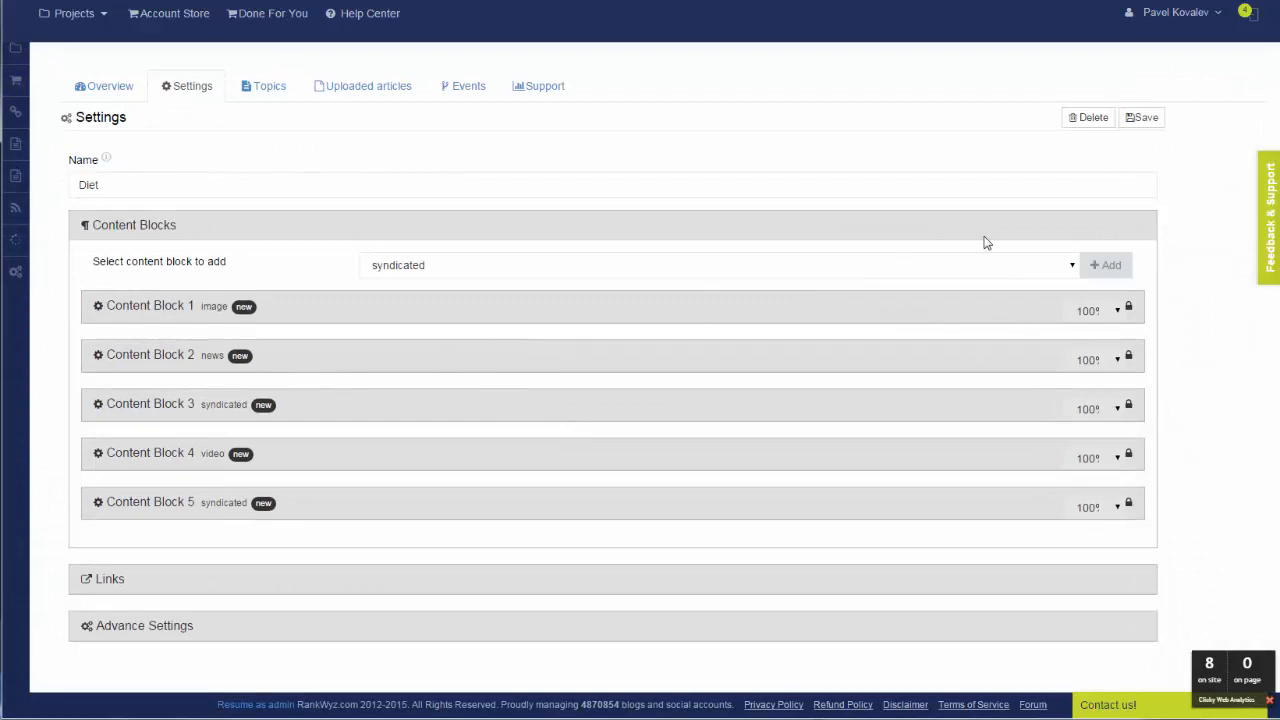
left_click(1144, 118)
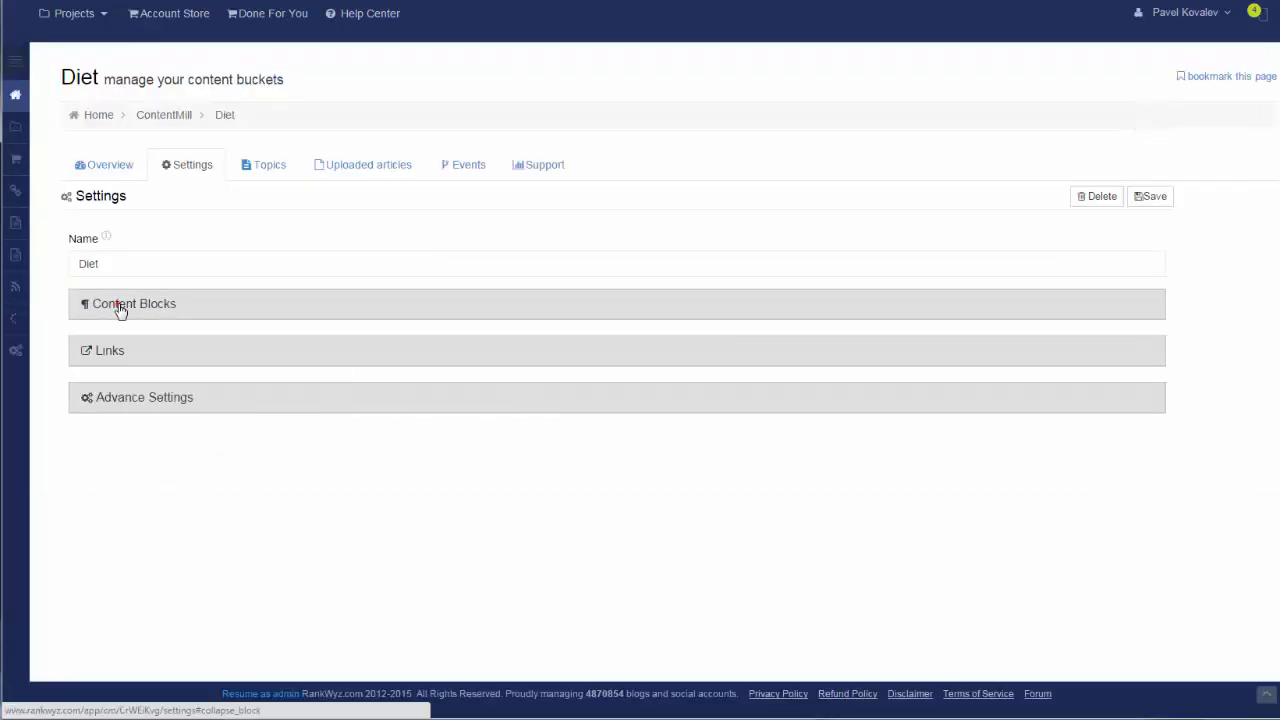
- Reopen the saved content blocks and review the options of the image and news blocks, collapsing both again
left_click(120, 307)
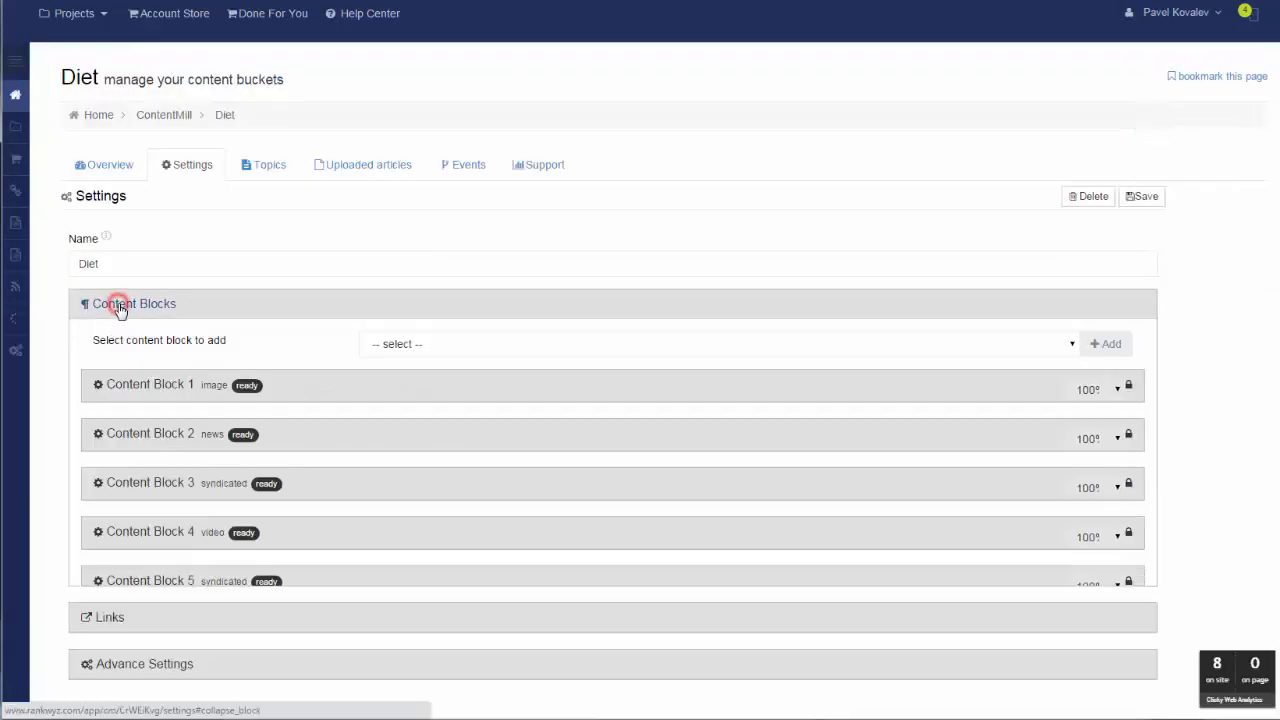
scroll(123, 306, "down", 1)
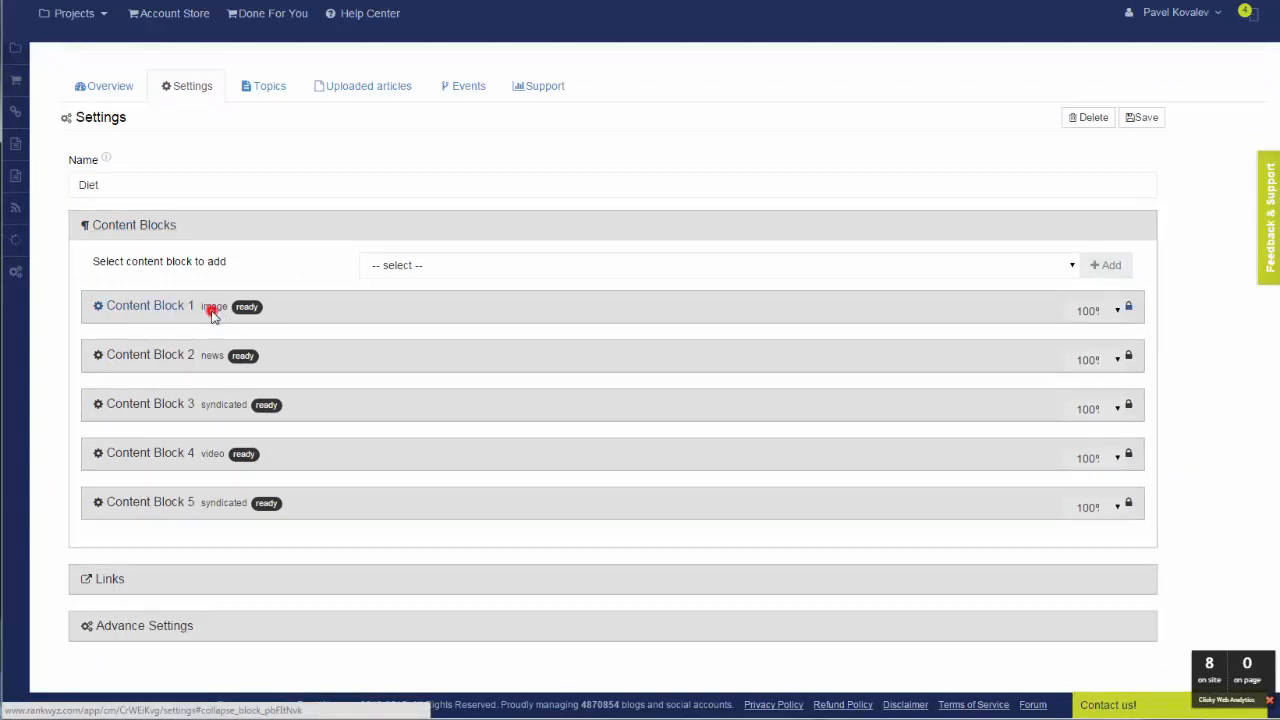
left_click(212, 310)
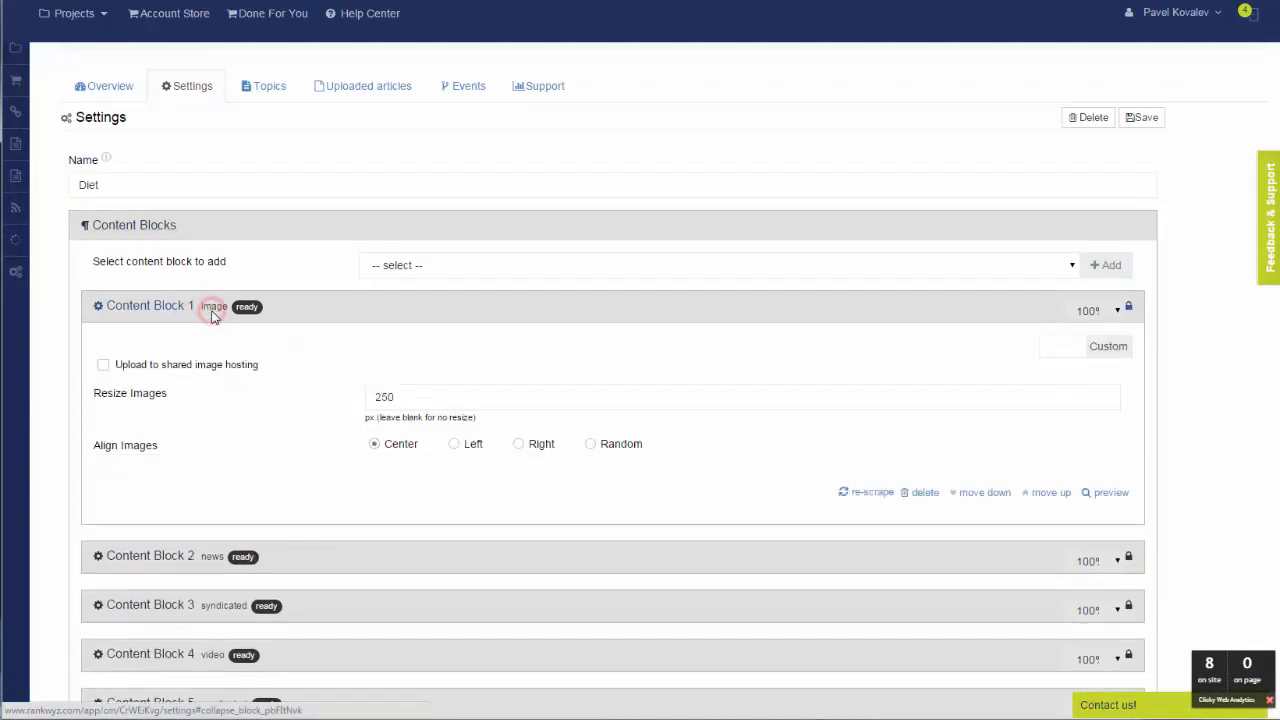
left_click(198, 565)
scroll(211, 497, "down", 4)
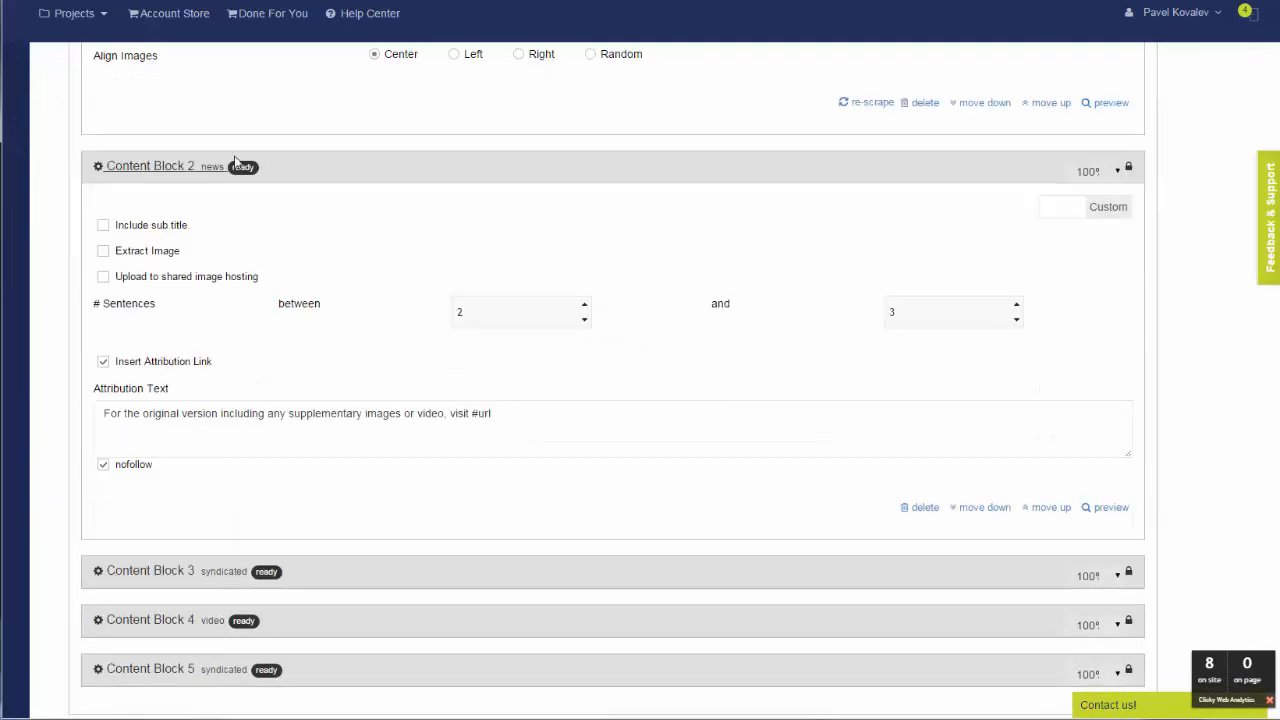
left_click(200, 166)
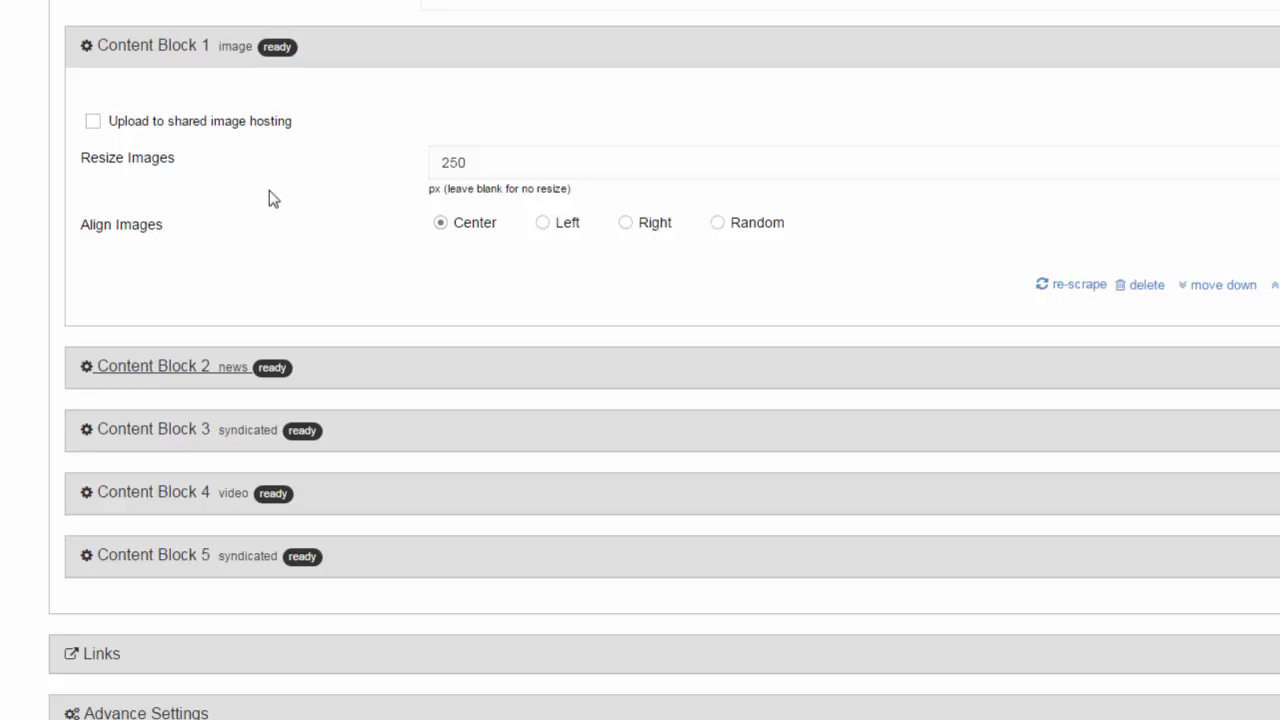
left_click(228, 49)
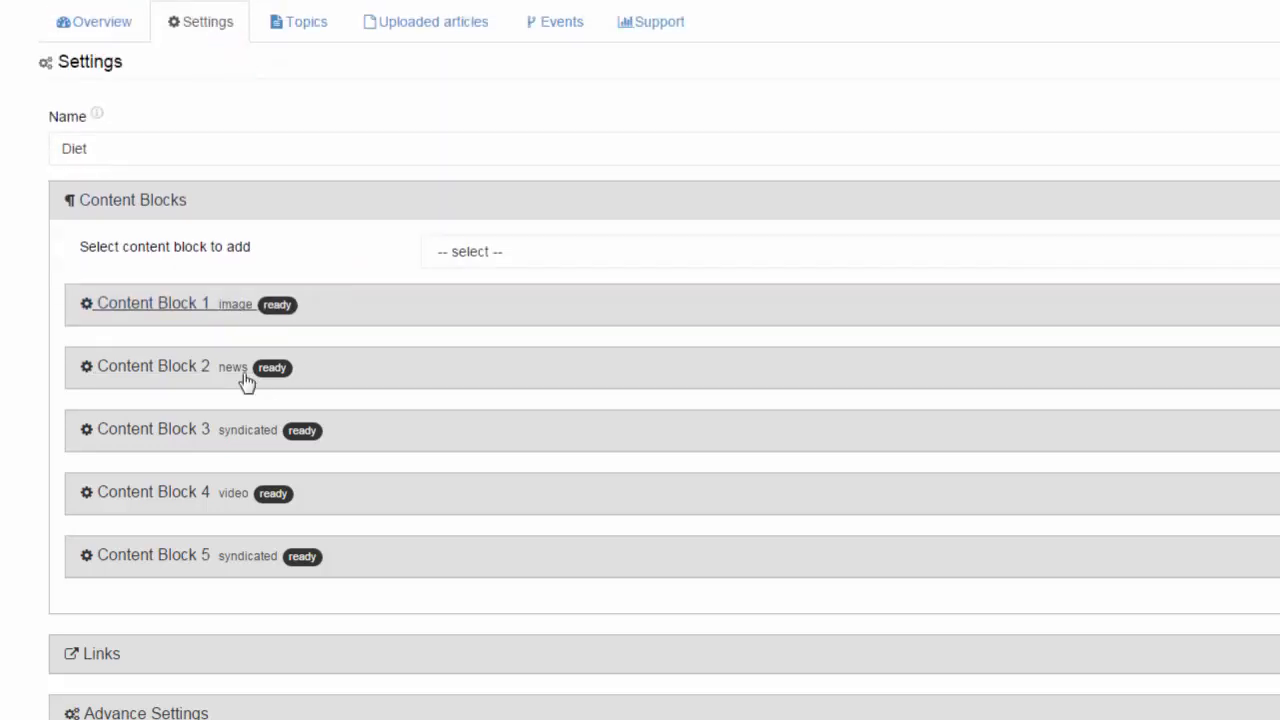
- Open the news block and set its number of sentences to between 6 and 7
left_click(232, 368)
scroll(299, 366, "down", 3)
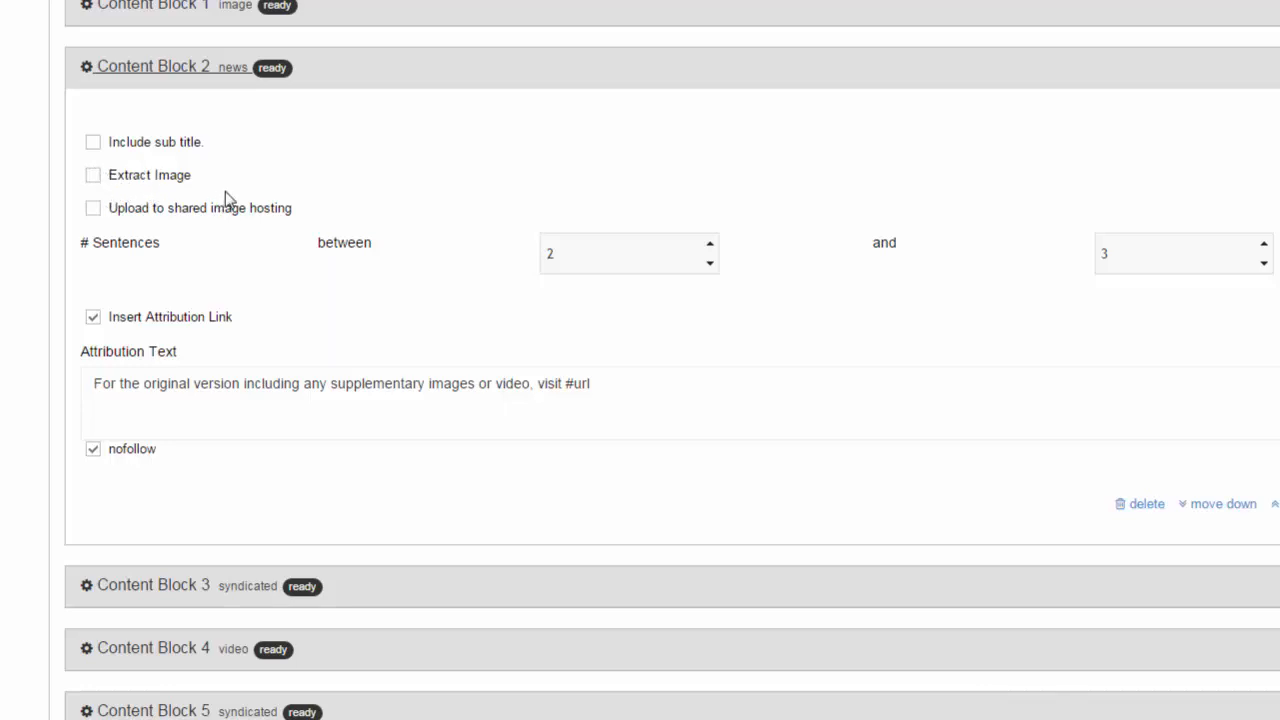
double_click(709, 244)
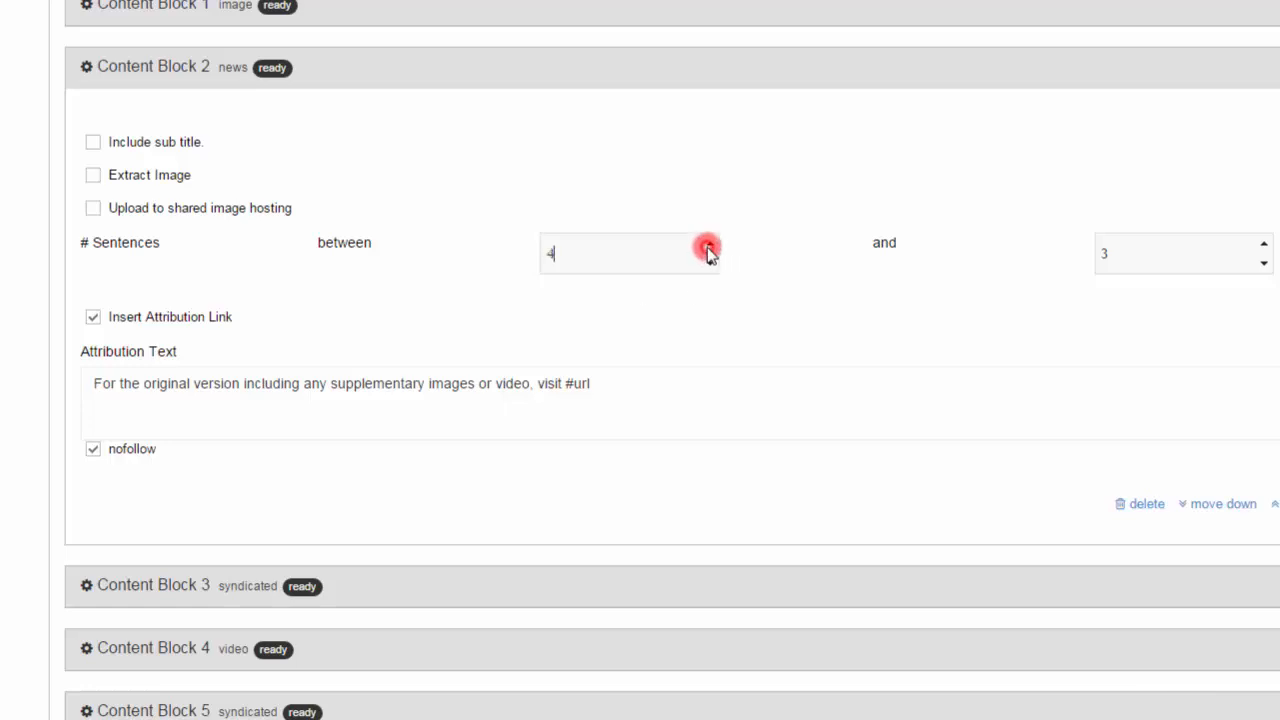
left_click(708, 246)
left_click(708, 246)
left_click(1264, 245)
left_click(1264, 245)
left_click(1264, 245)
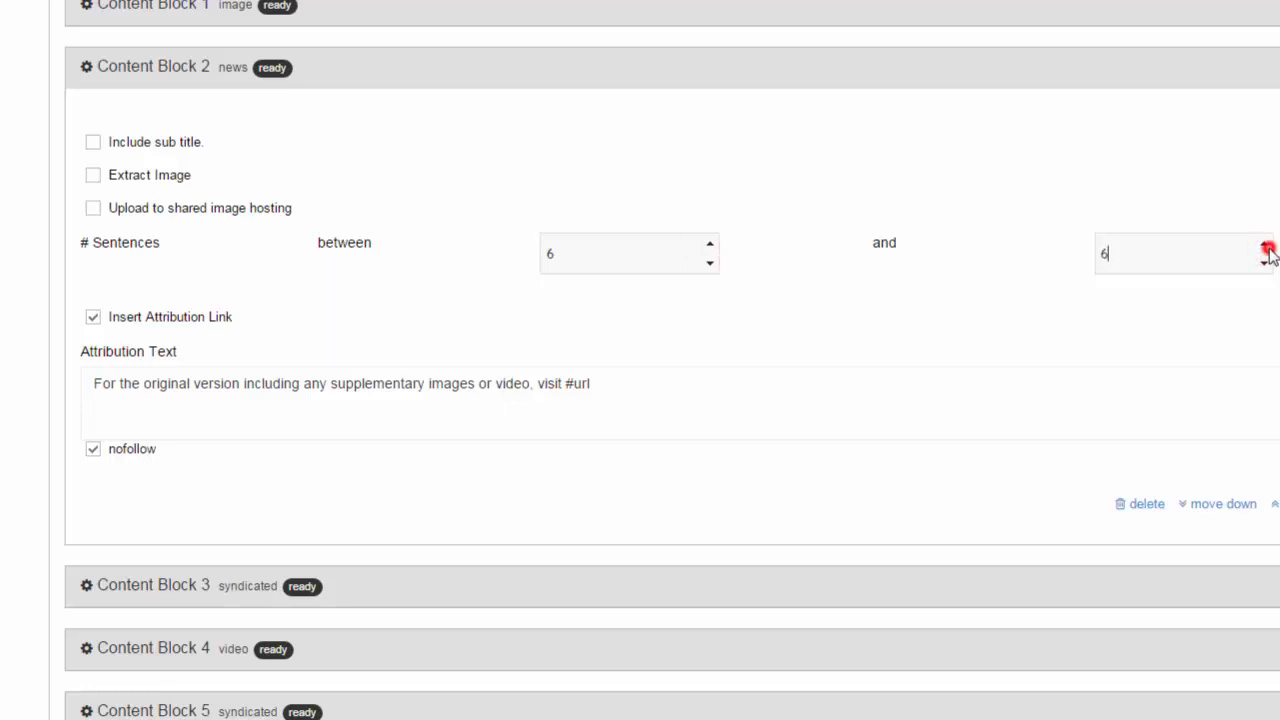
left_click(1264, 245)
- Try turning off the news block's attribution link and restore it with its attribution text
left_click(638, 382)
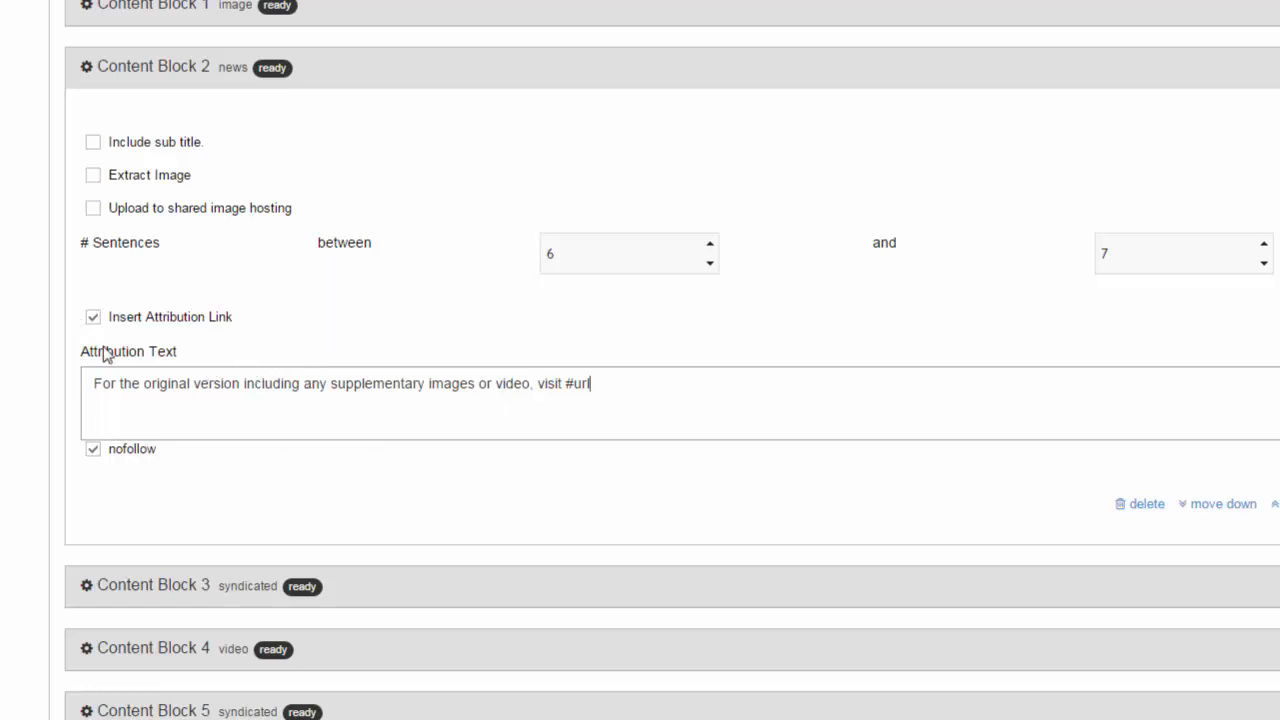
left_click(93, 318)
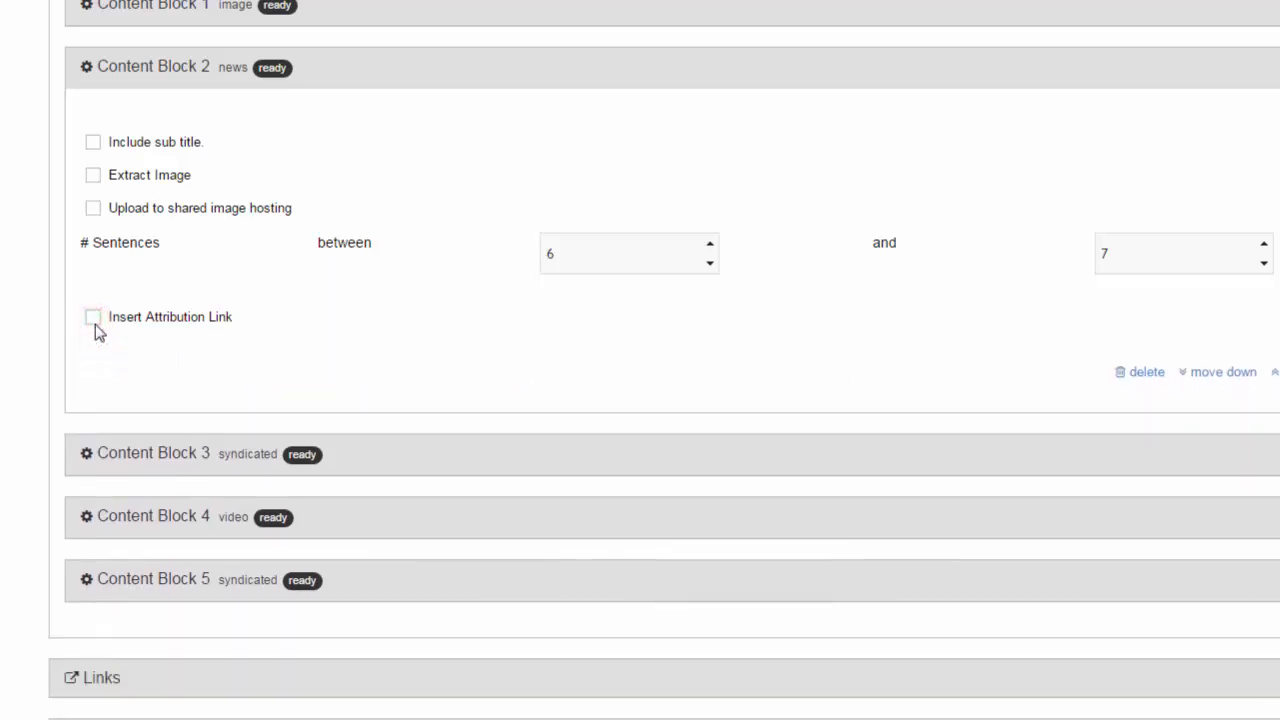
left_click(94, 322)
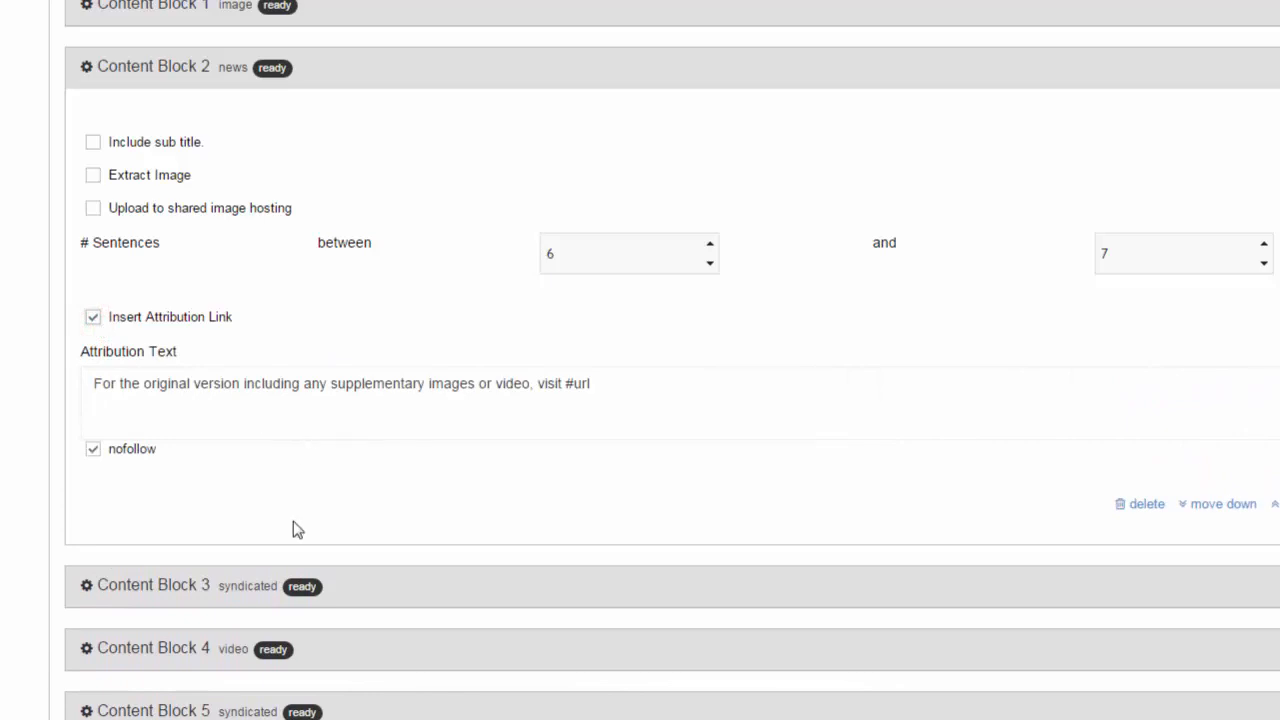
- Open the syndicated Content Block 3 and set its number of sentences to between 5 and 7
left_click(251, 586)
scroll(600, 254, "down", 4)
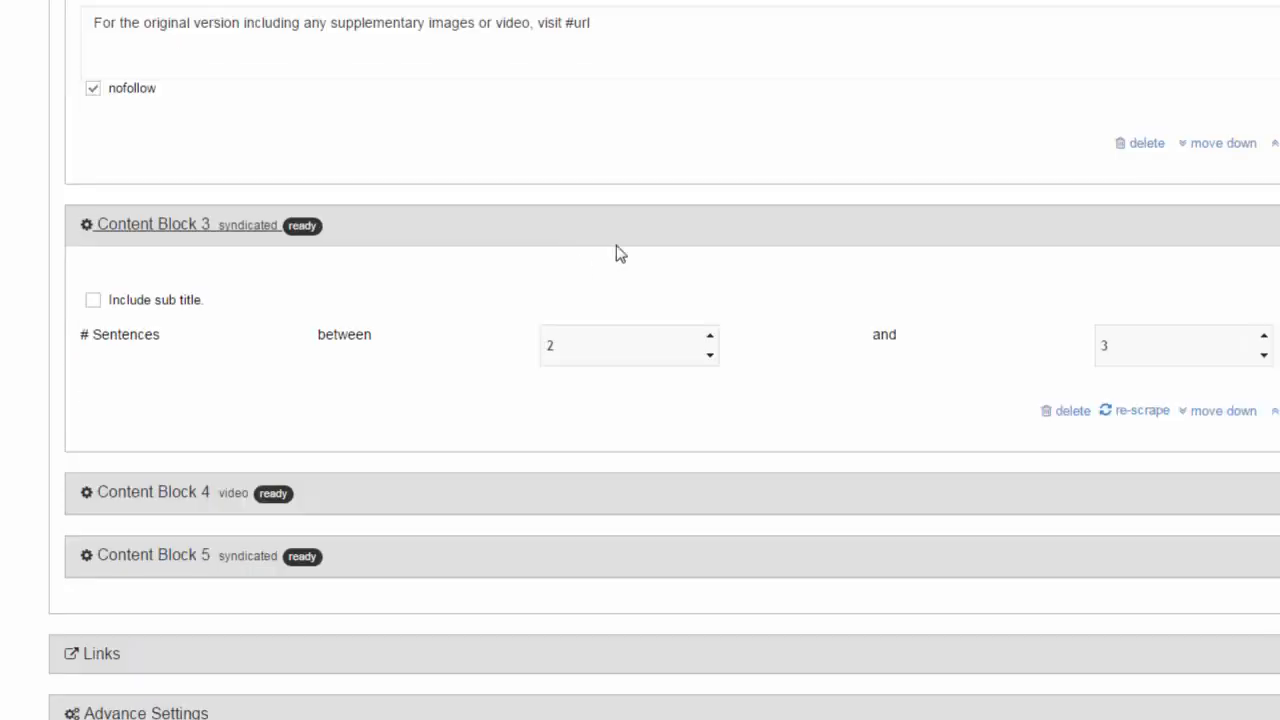
double_click(620, 343)
type("5")
double_click(1157, 351)
- Expand the video block and Content Block 5, setting Block 5 to between 5 and 7 sentences and toggling its sub title option
left_click(247, 500)
scroll(350, 453, "down", 1)
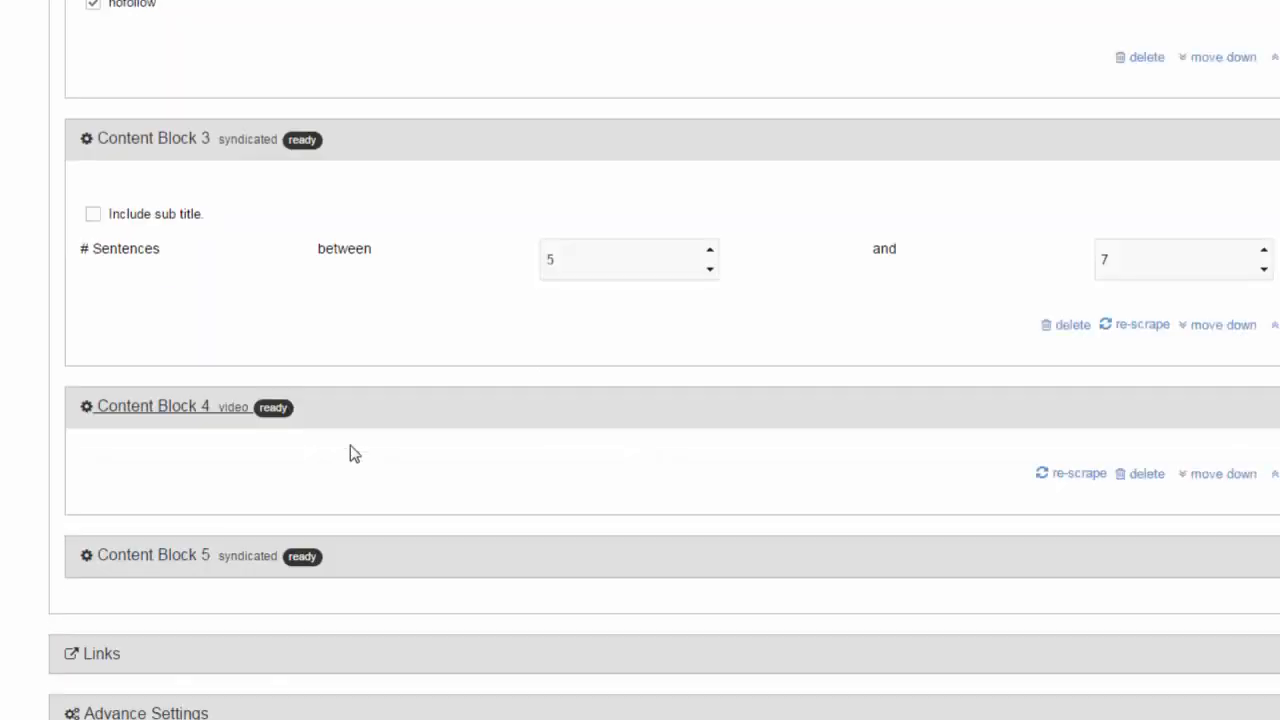
left_click(254, 556)
scroll(409, 435, "down", 2)
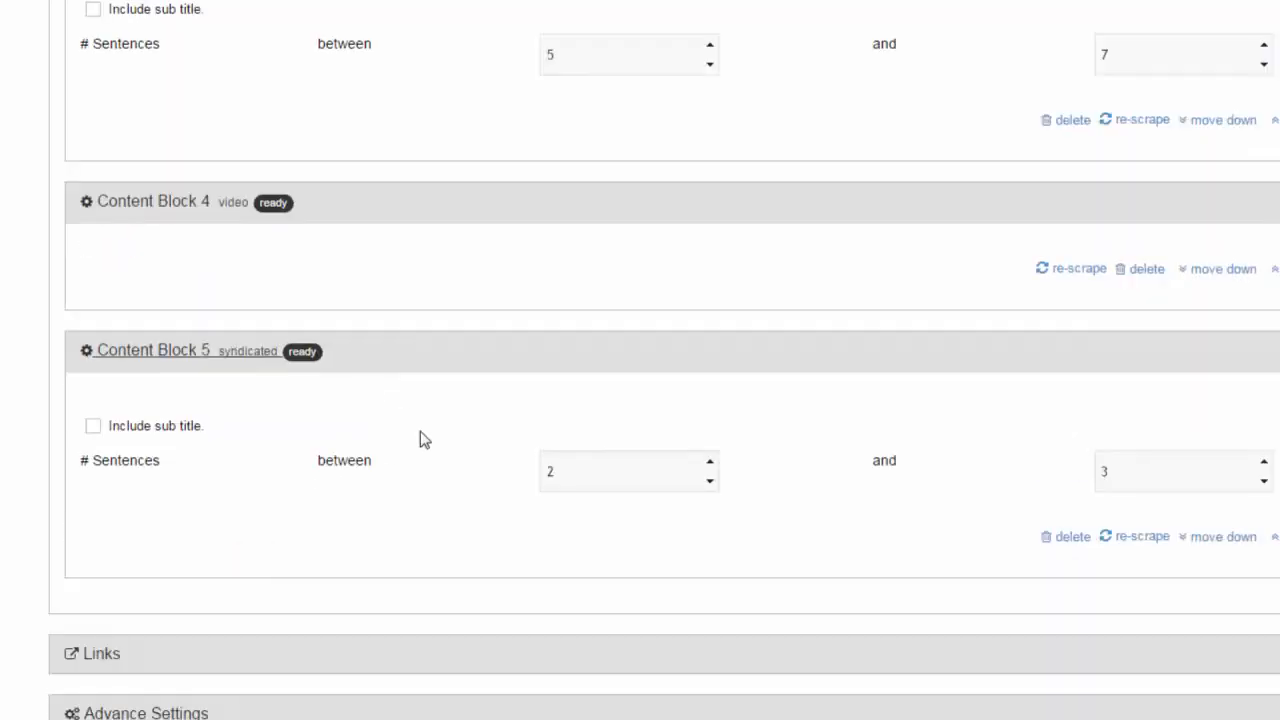
double_click(614, 483)
type("5")
double_click(1140, 483)
type("7")
left_click(93, 426)
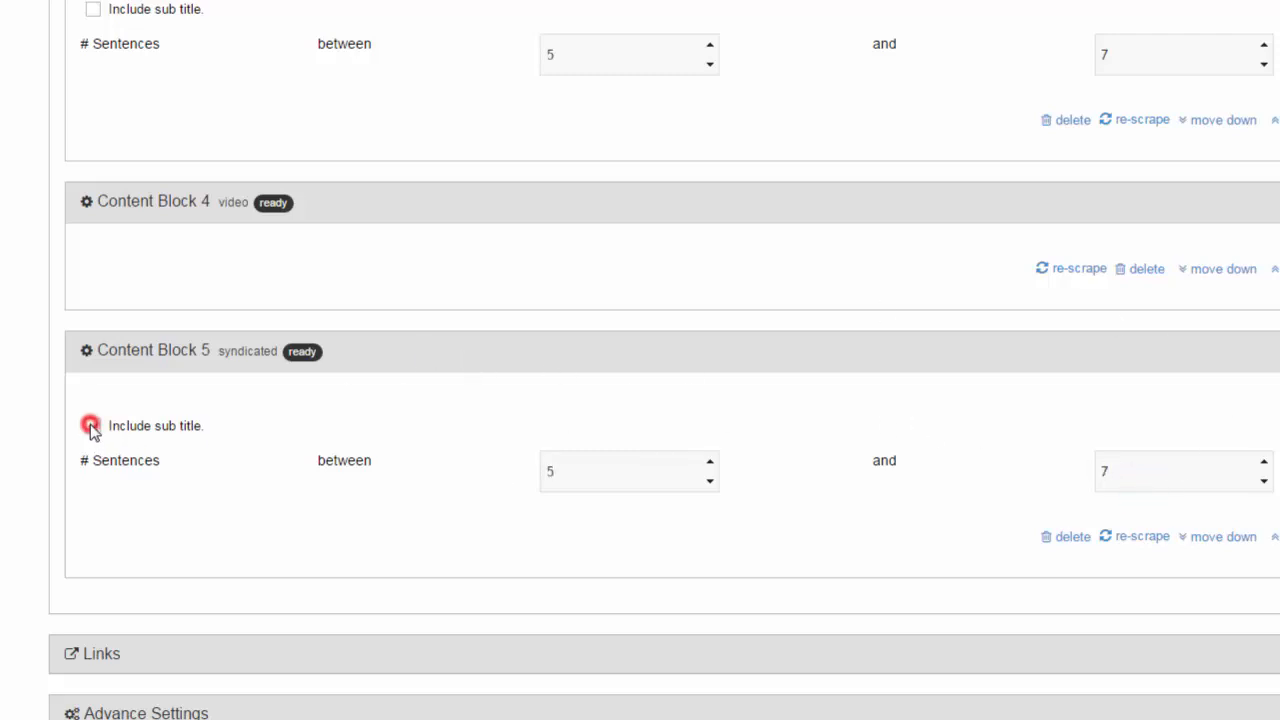
- Save the Diet bucket's settings with the new sentence ranges
scroll(840, 420, "up", 6)
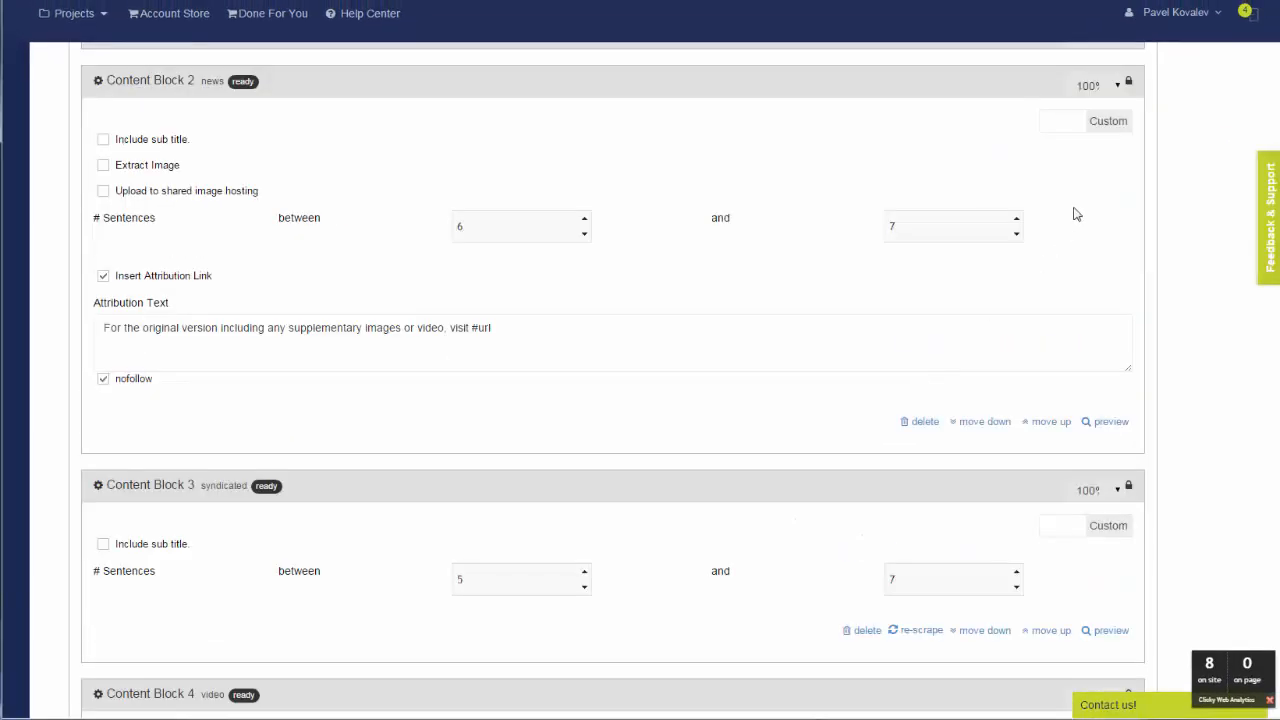
scroll(1133, 115, "up", 2)
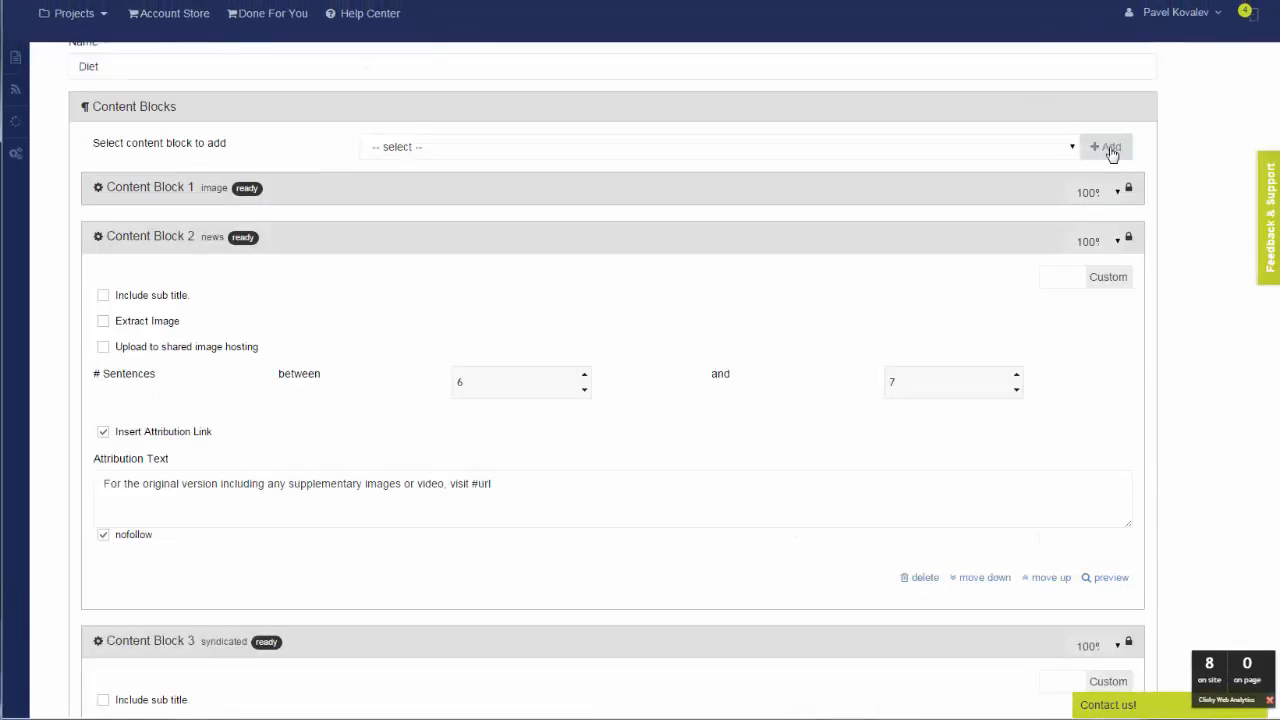
scroll(1111, 154, "up", 2)
left_click(1144, 156)
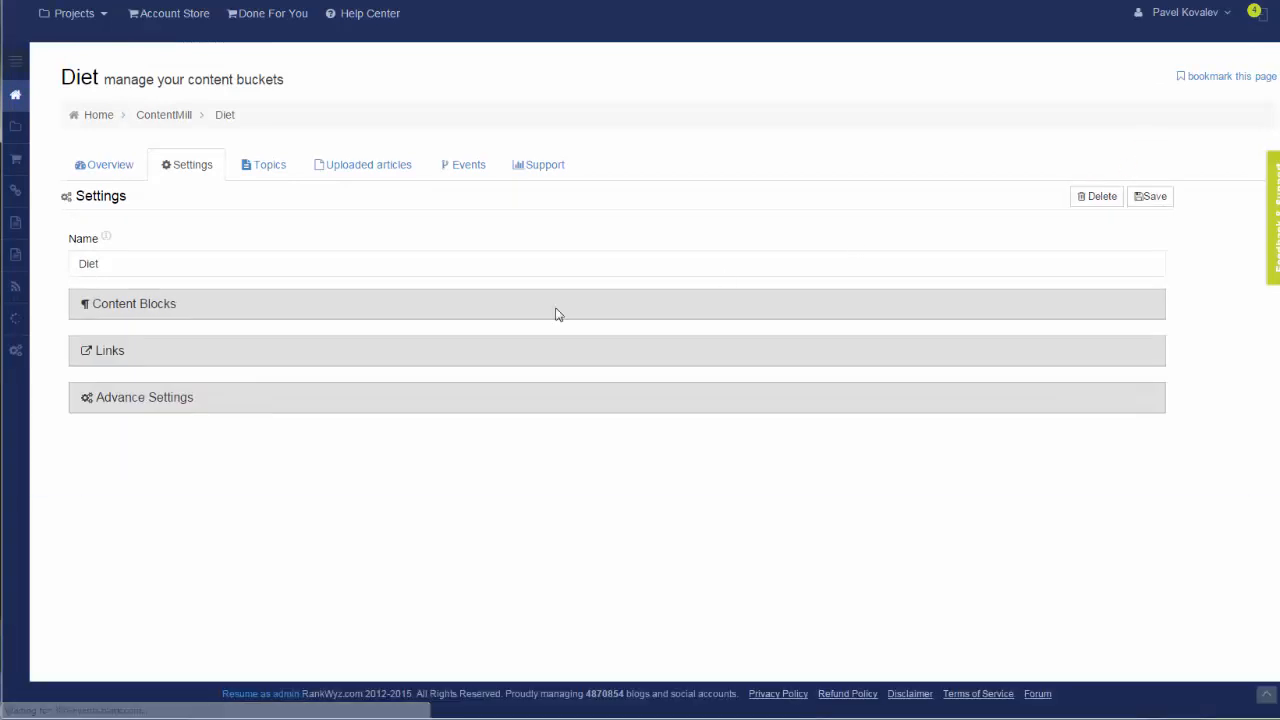
- Reopen the content blocks and unlock the news block, the first syndicated block and the video block
left_click(130, 303)
scroll(395, 223, "down", 1)
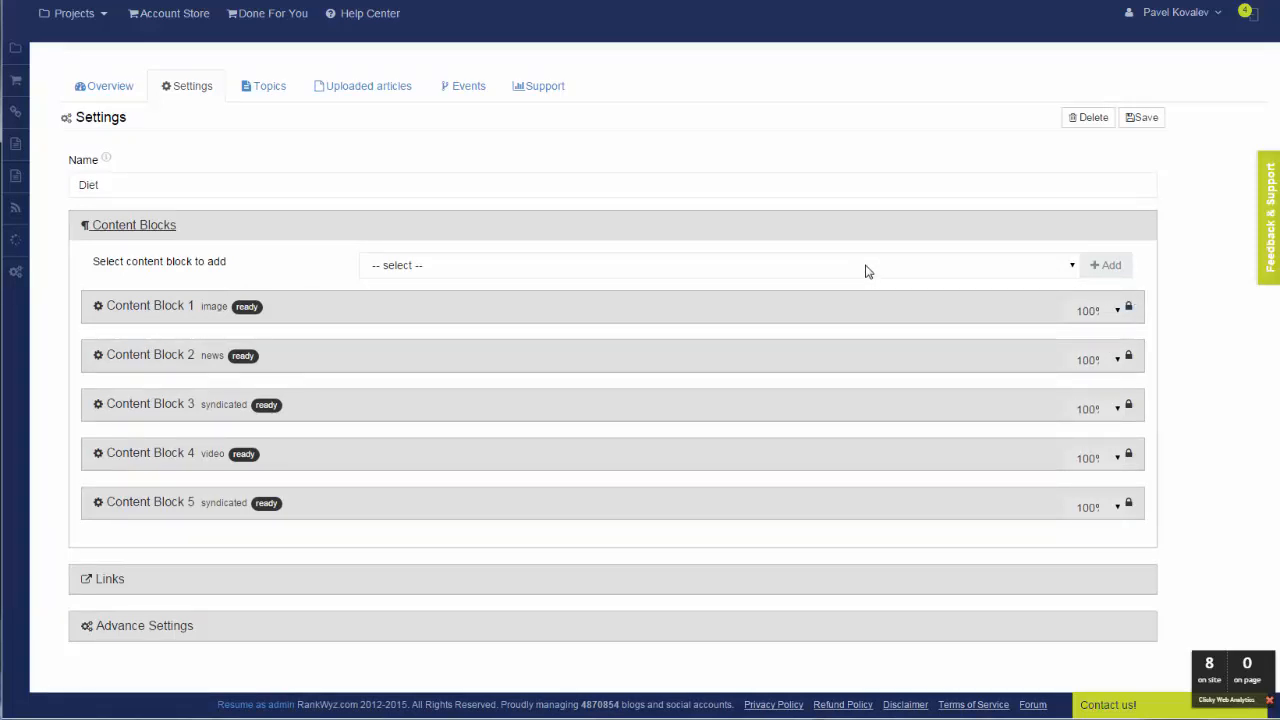
left_click(1128, 358)
left_click(1129, 408)
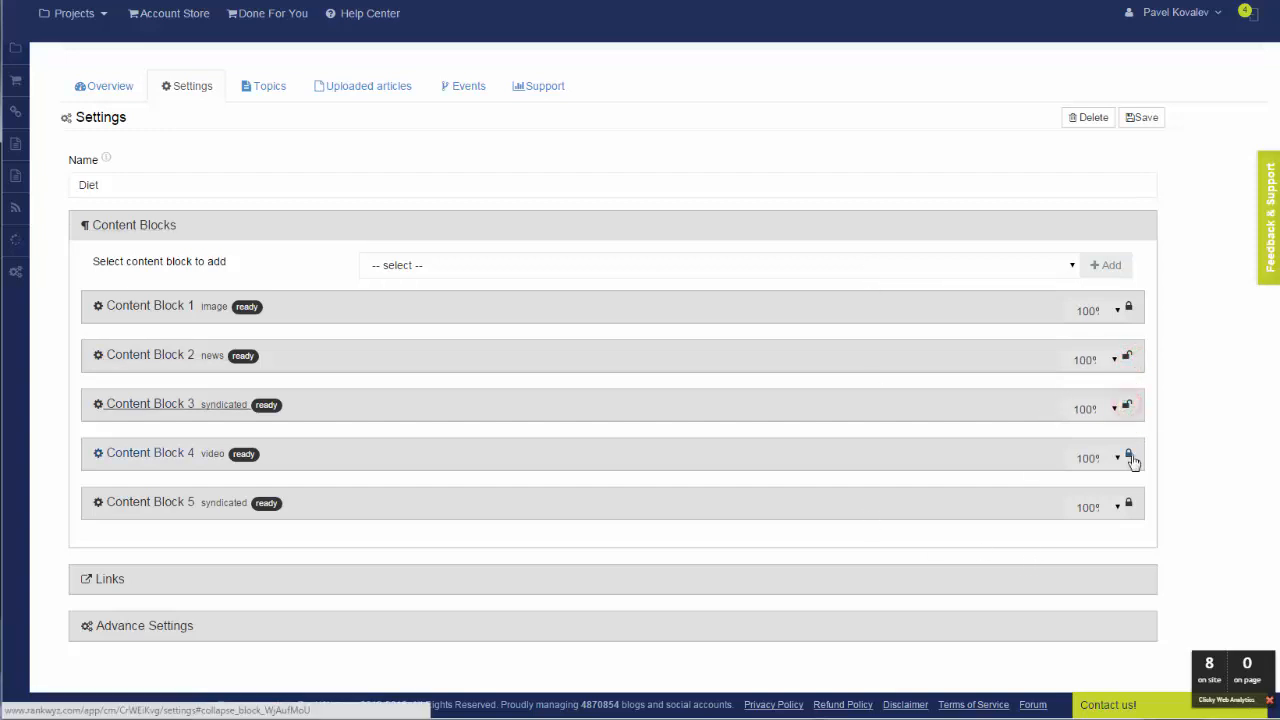
left_click(1128, 455)
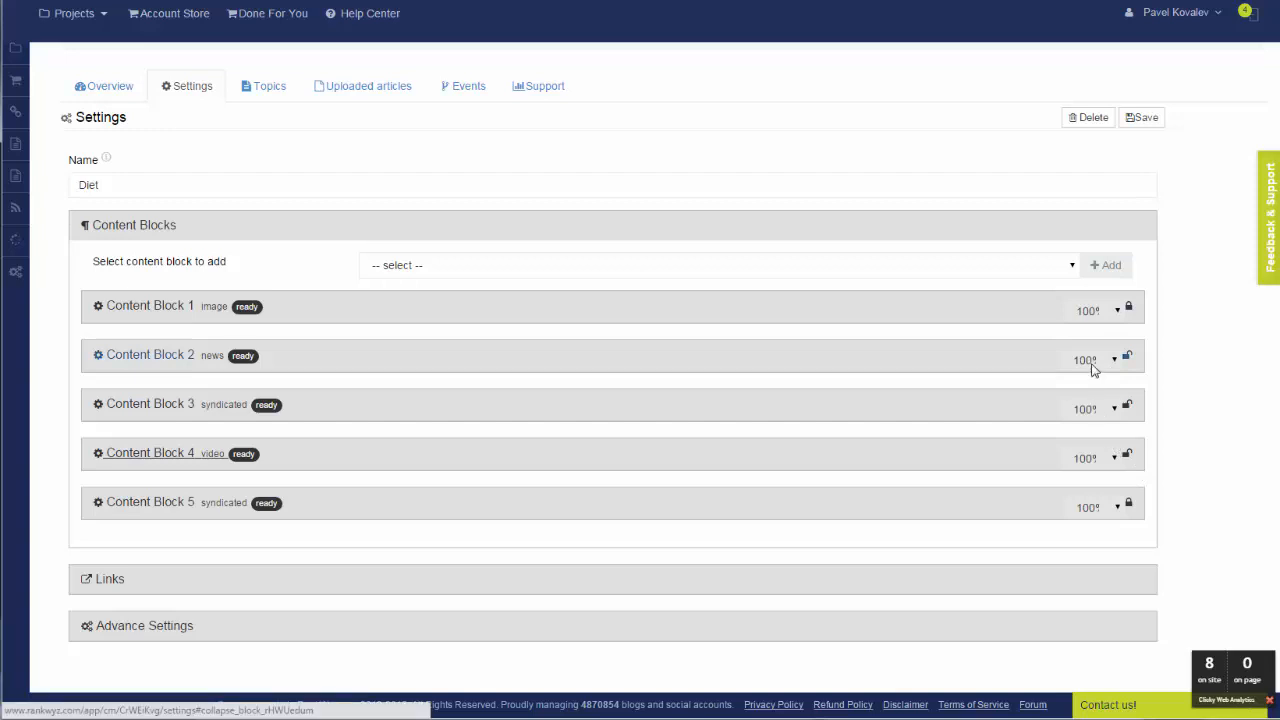
- Set the percentage of the news block and the first syndicated block to 60%
left_click(1089, 362)
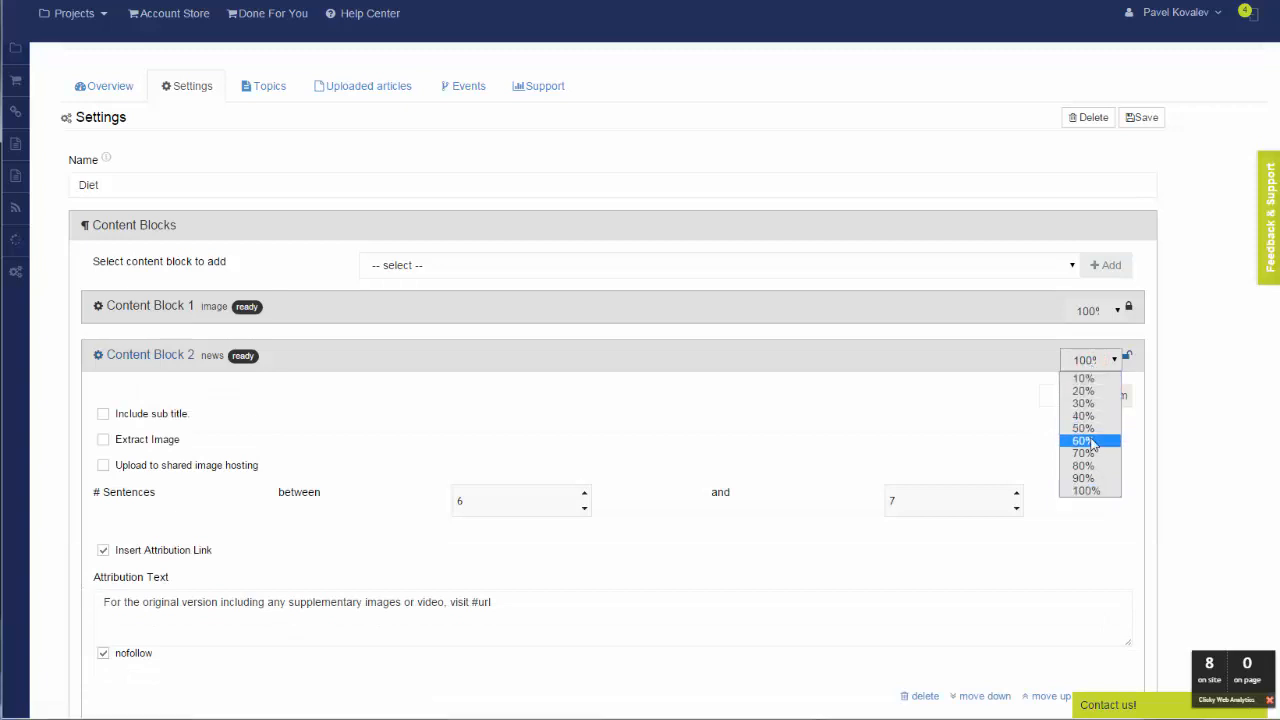
left_click(1089, 440)
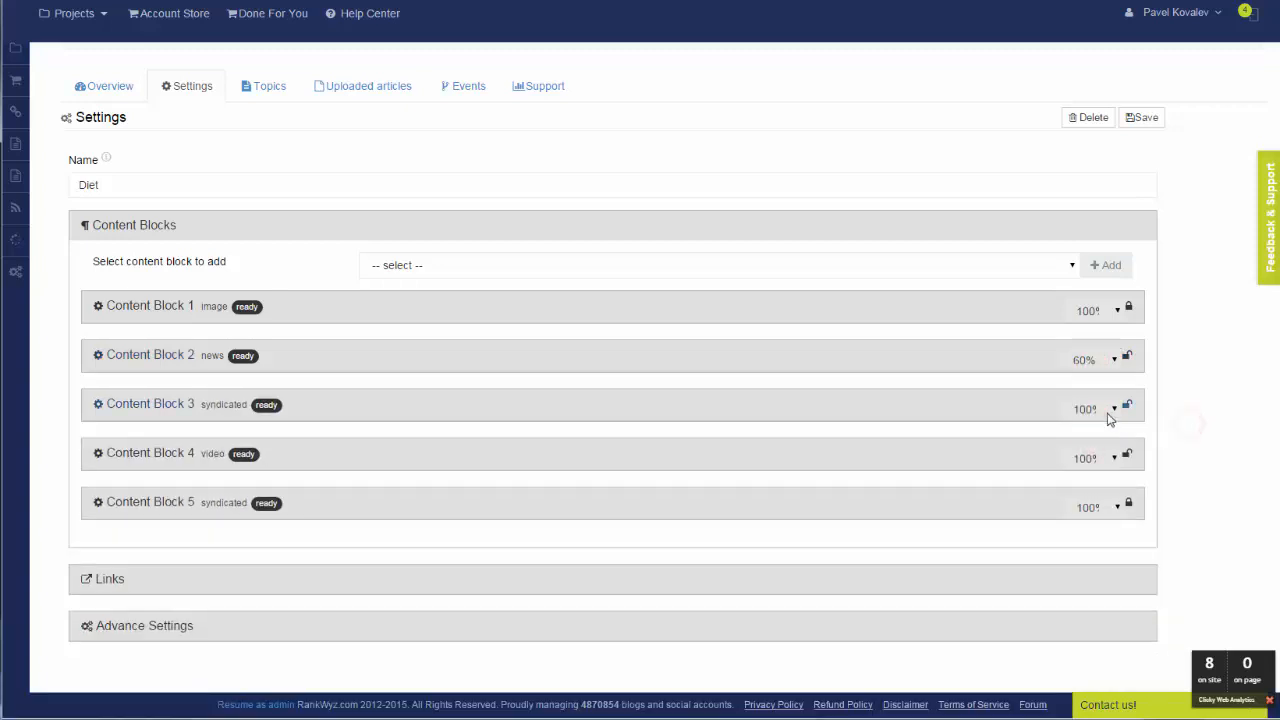
left_click(1088, 409)
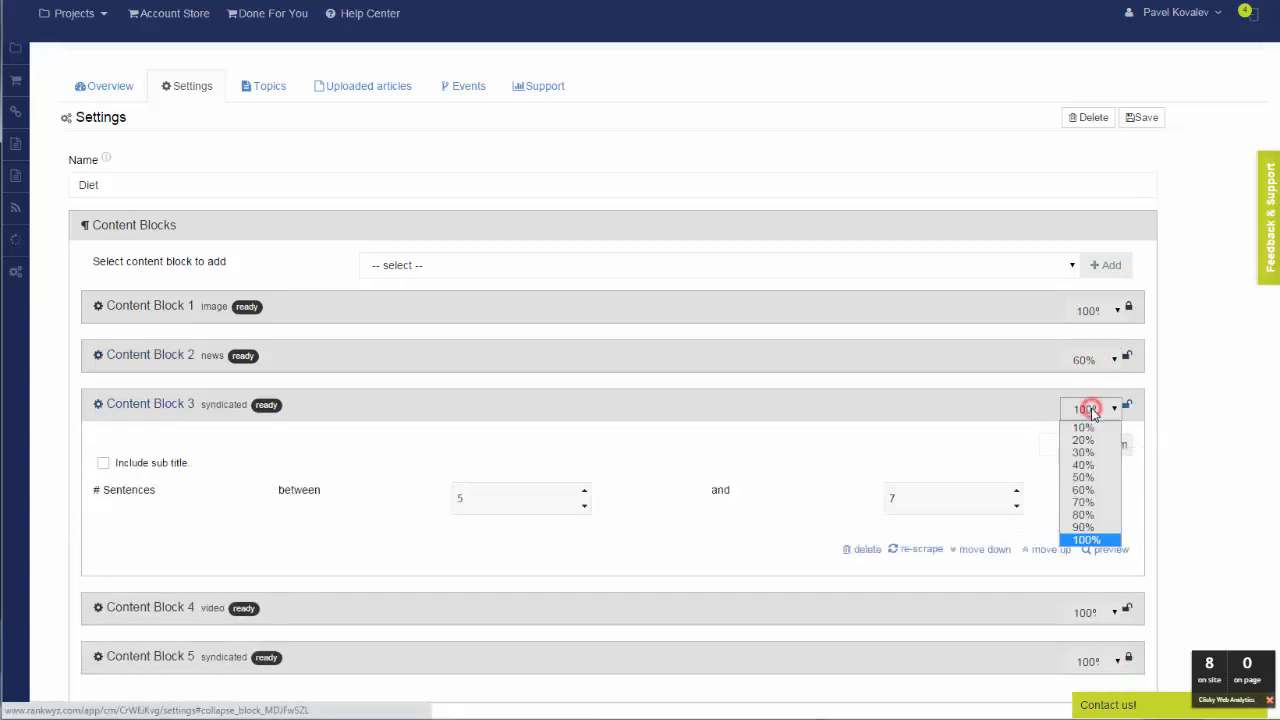
left_click(1092, 490)
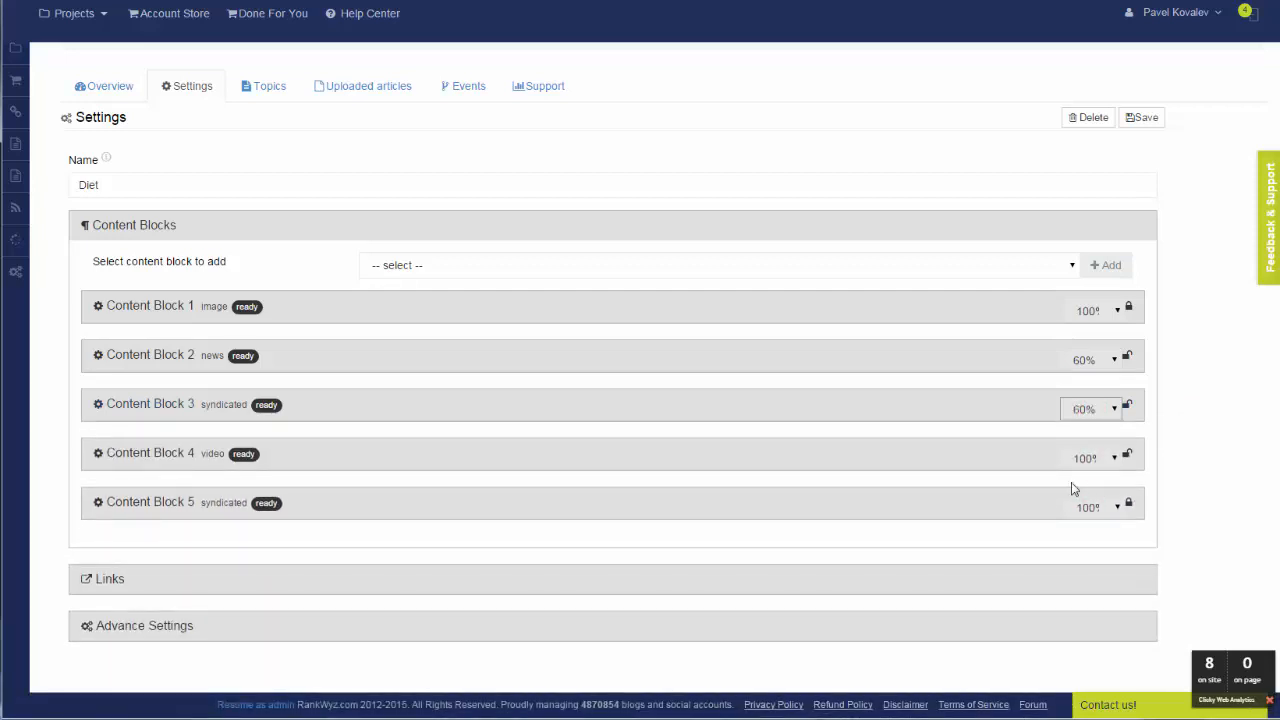
- Set the percentage of the news block and the first syndicated block to 80%
left_click(1108, 364)
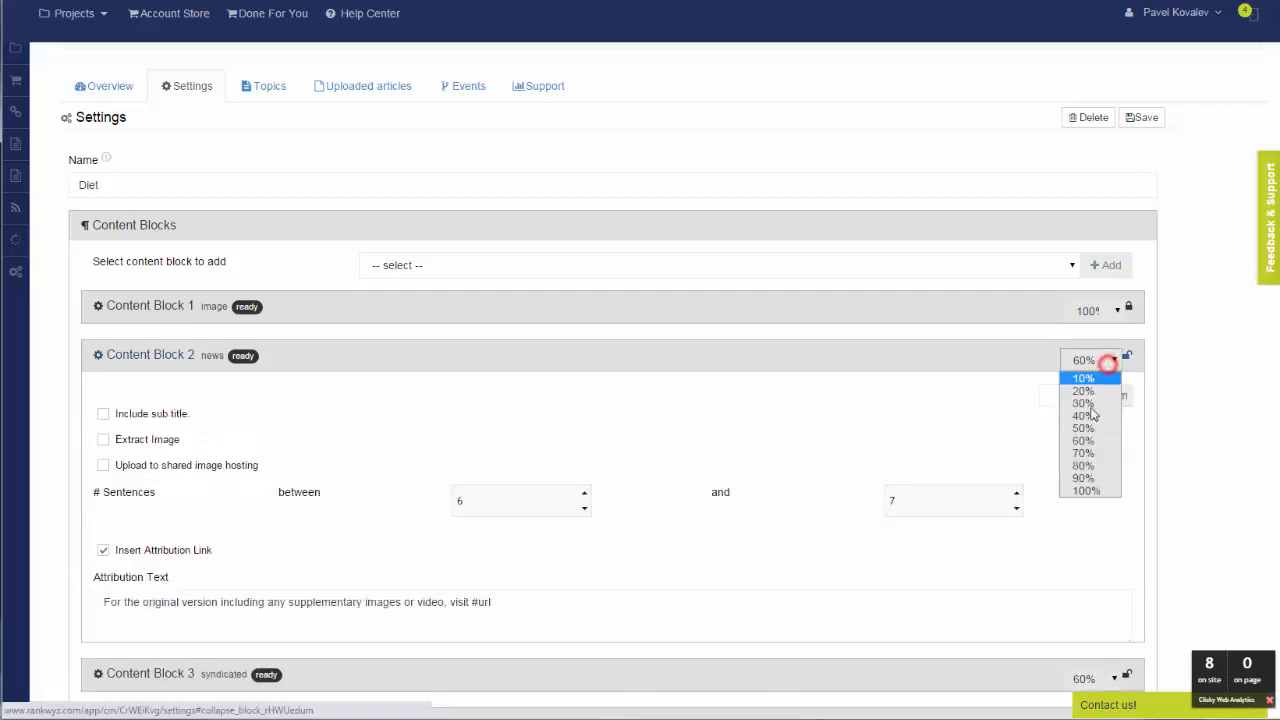
left_click(1088, 464)
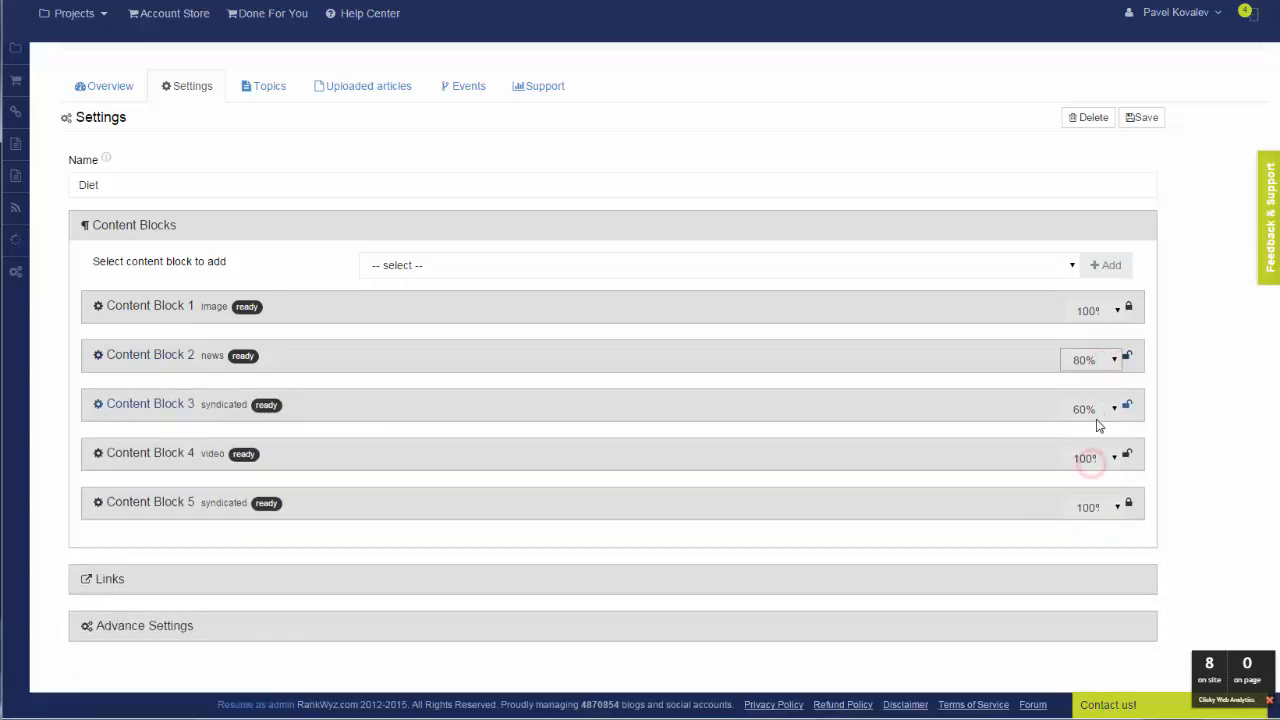
left_click(1097, 409)
left_click(1088, 511)
- Check the percentage choices of the video block without changing them, and save the bucket's settings
left_click(1116, 458)
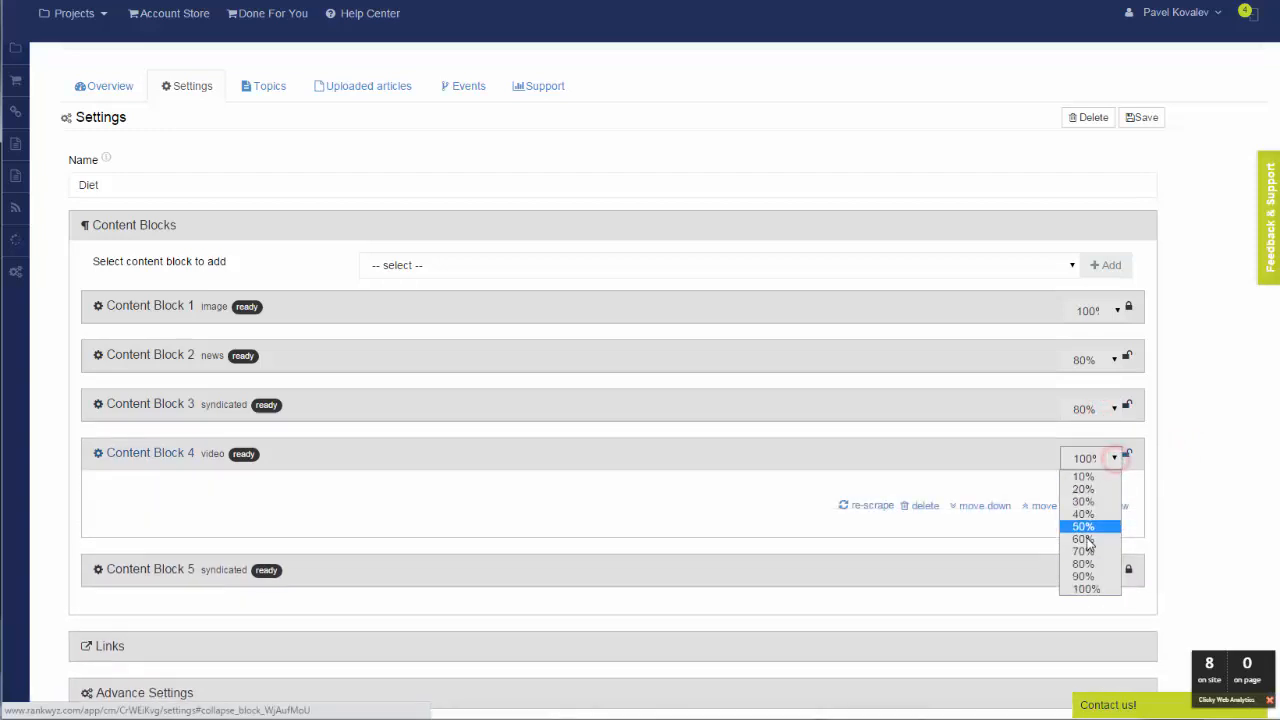
left_click(1196, 472)
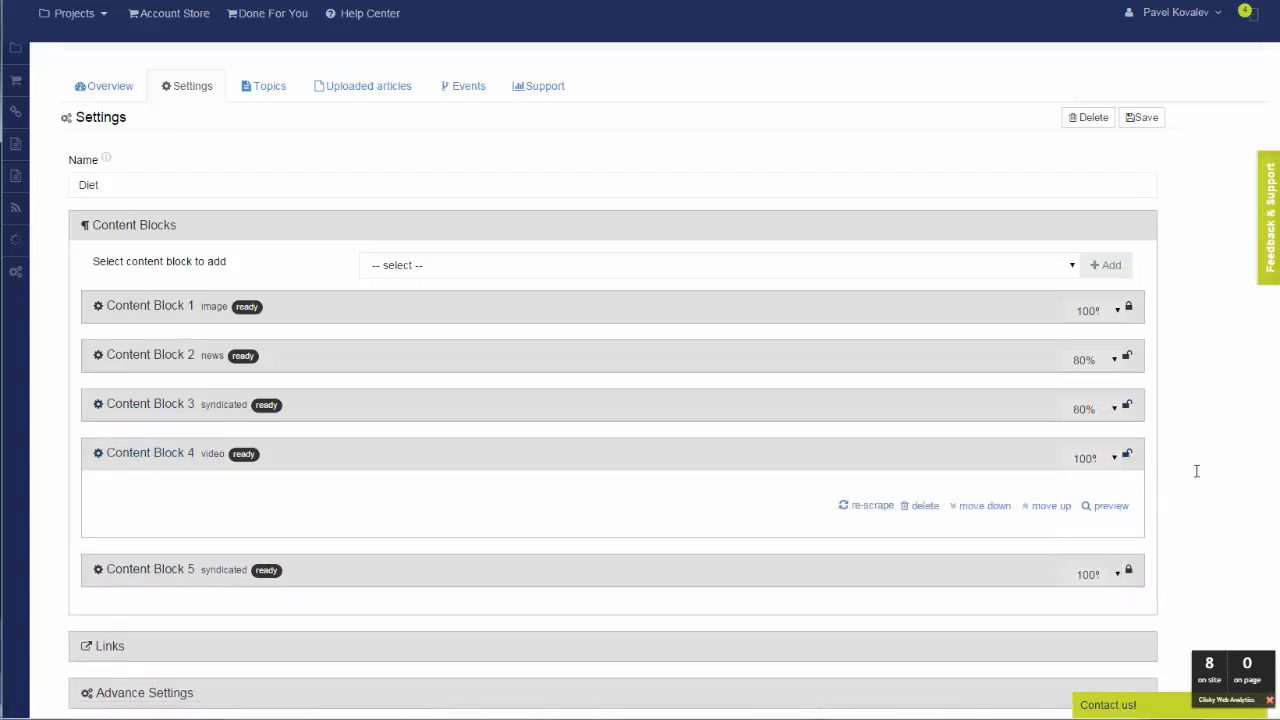
left_click(1144, 117)
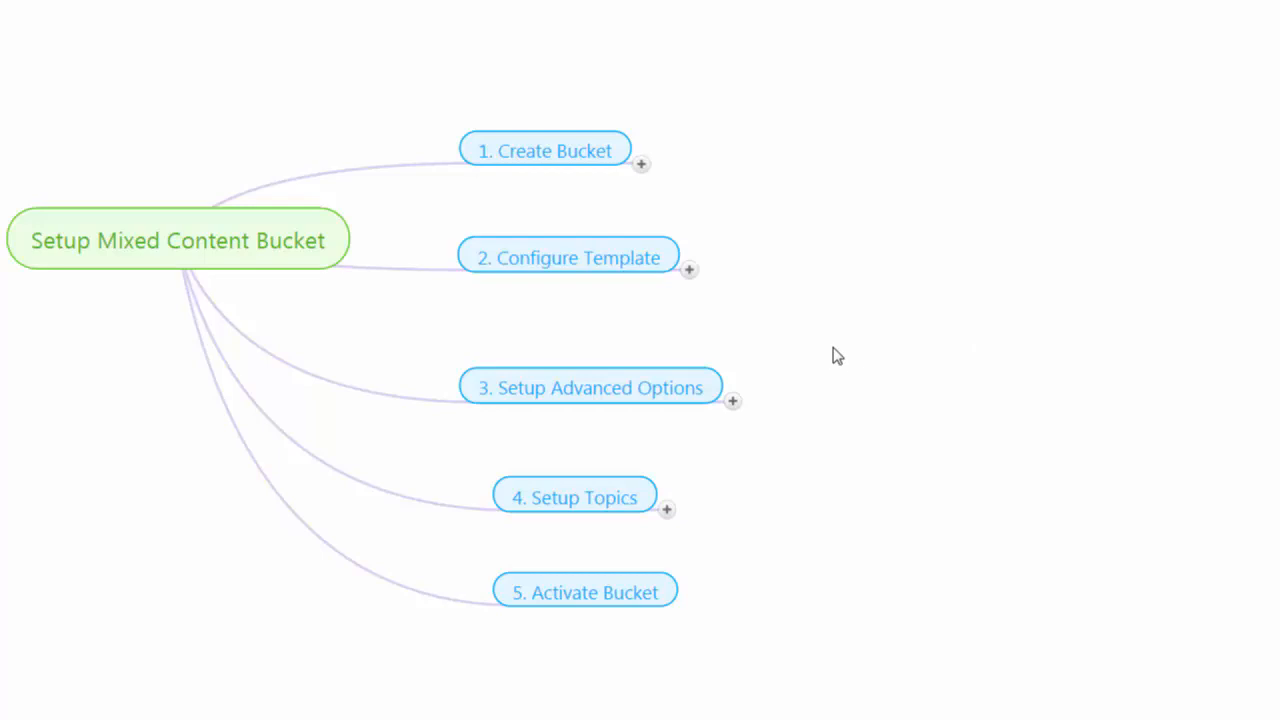
- Expand the mind map's Setup Advanced Options branch, and open the Diet bucket's Advance Settings
left_click(732, 403)
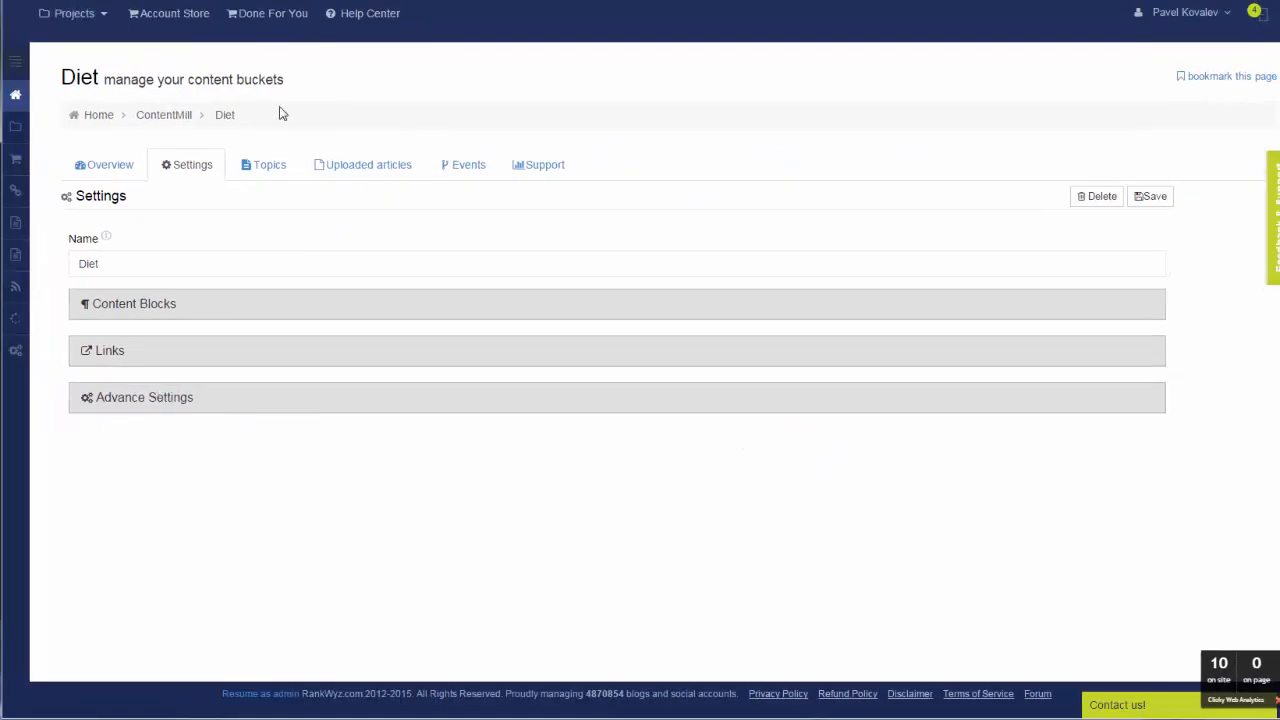
left_click(171, 403)
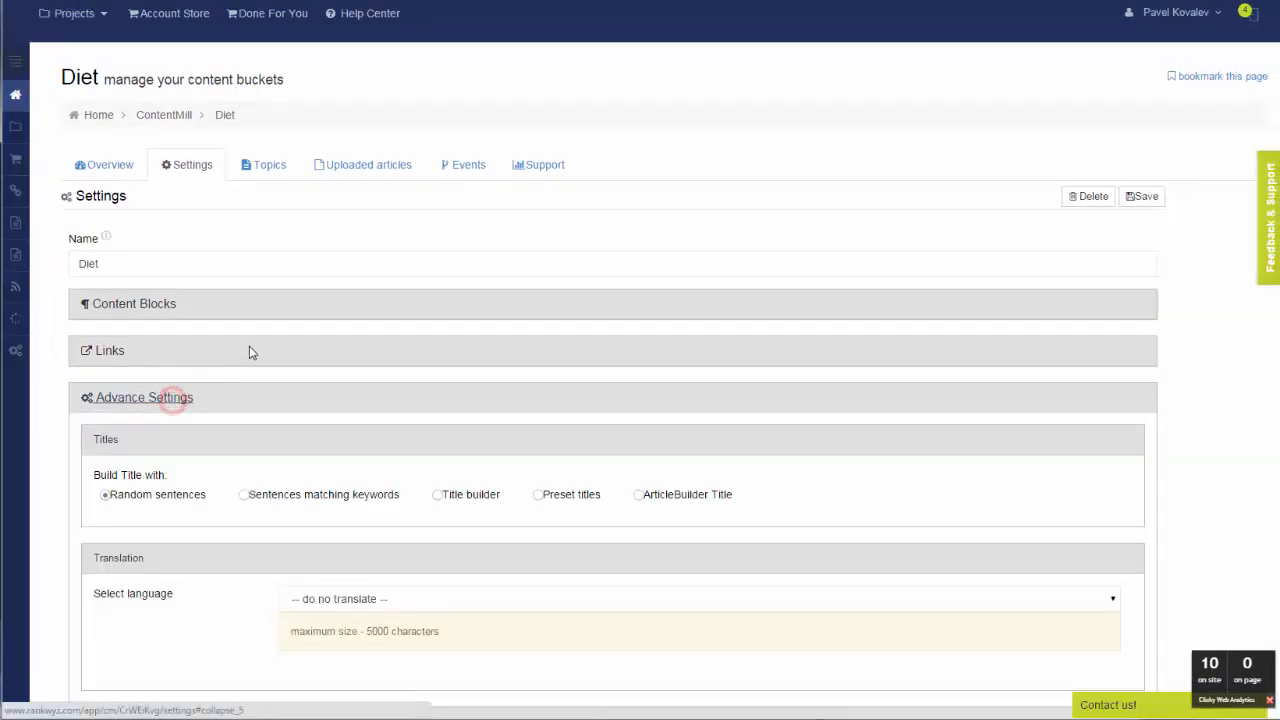
scroll(250, 354, "down", 2)
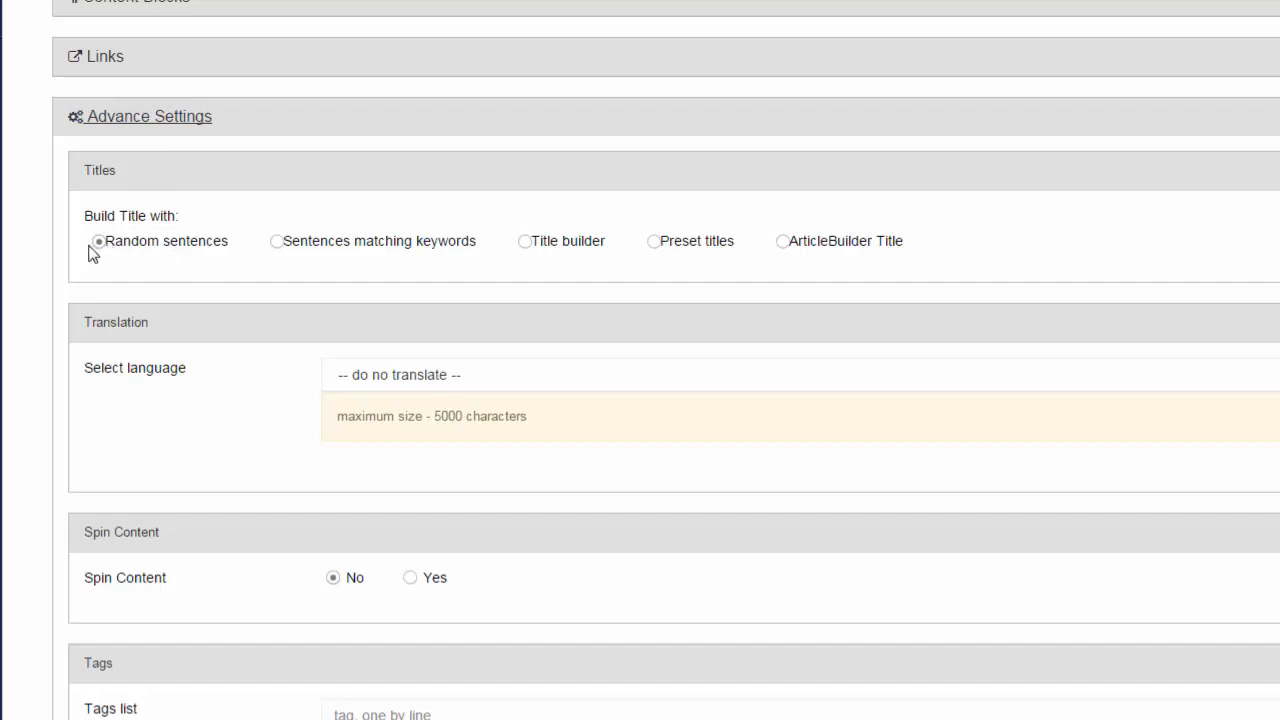
- Build titles from sentences matching keywords, using the keyword diet
left_click(278, 246)
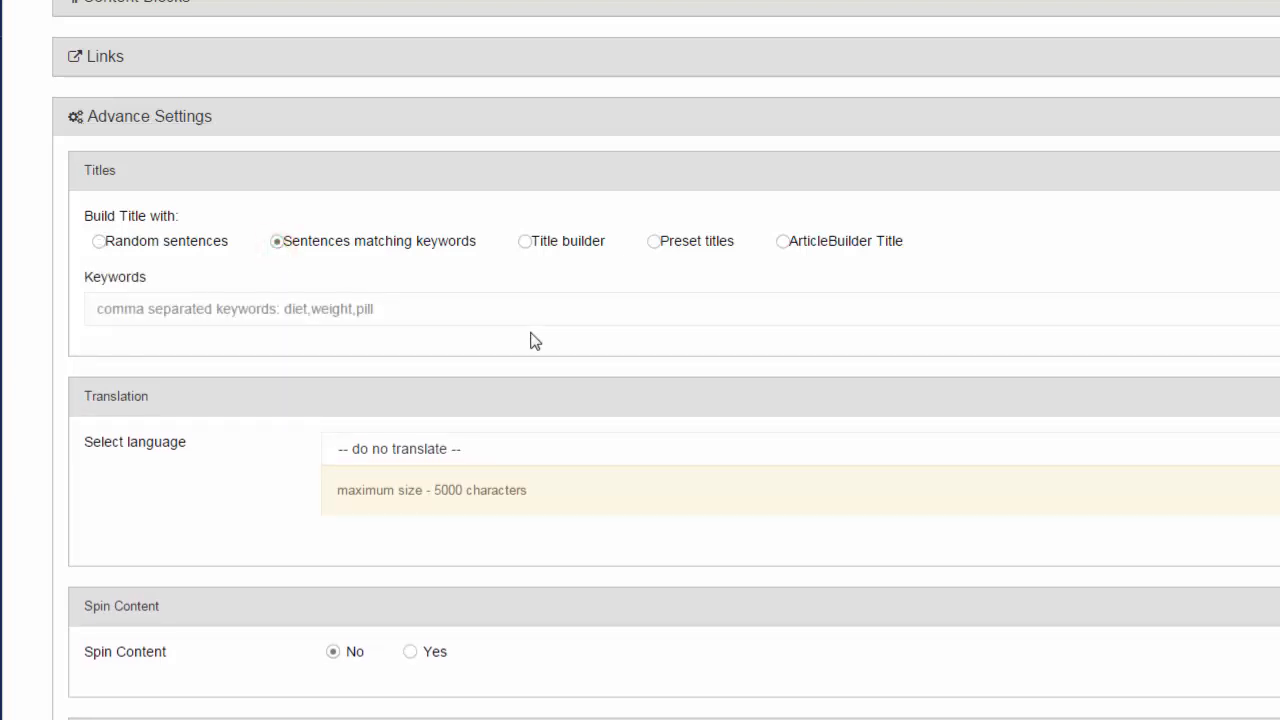
left_click(463, 297)
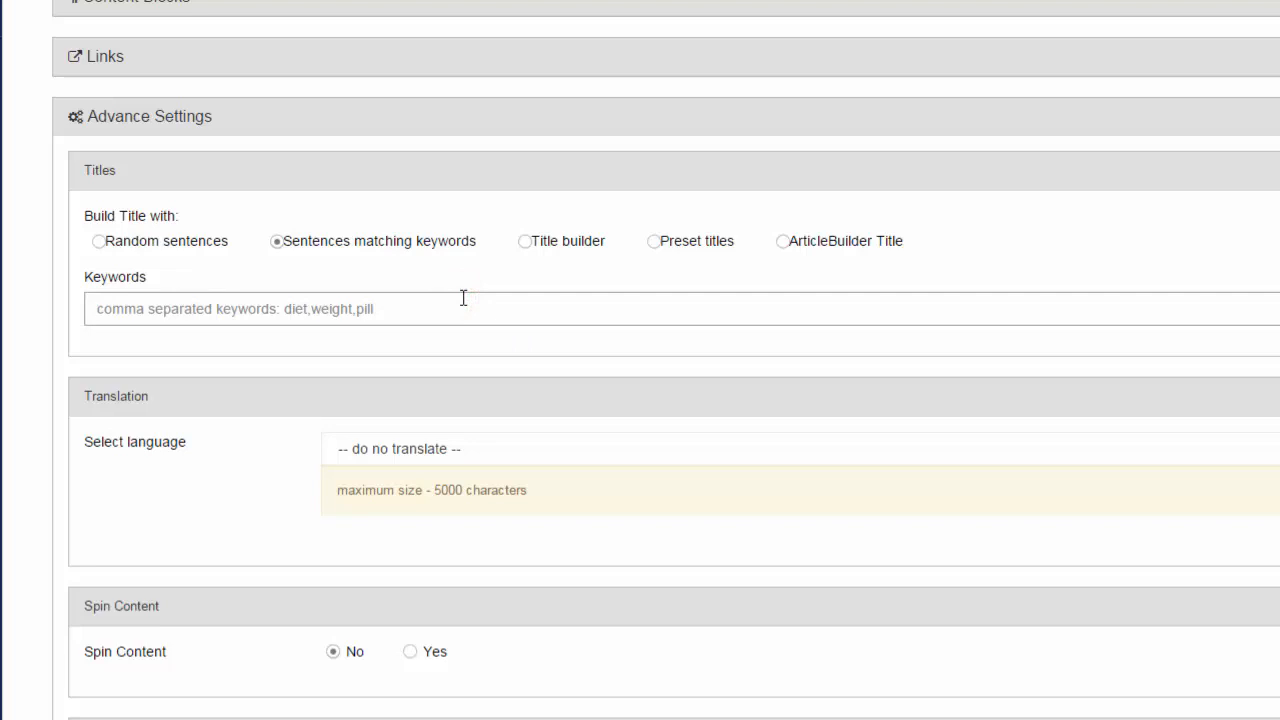
type("diet")
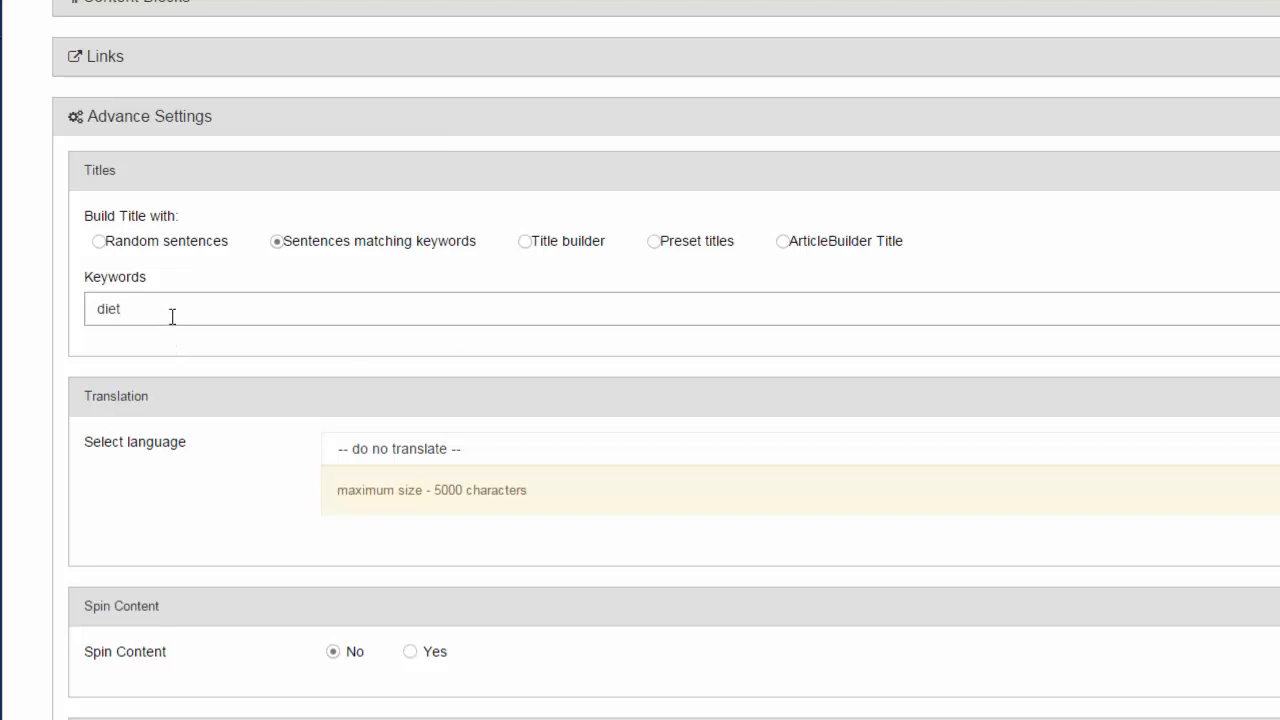
- Switch title building to Title builder and extend the keywords to diet,diets
left_click(526, 247)
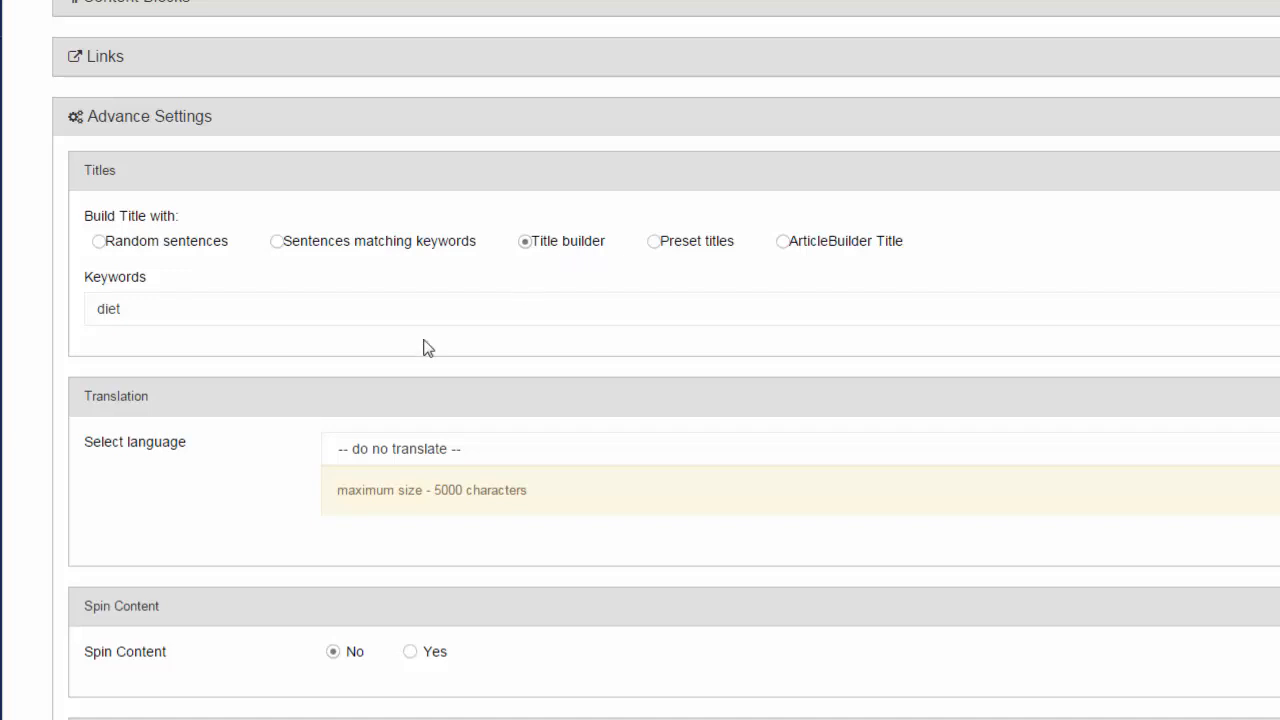
left_click(240, 309)
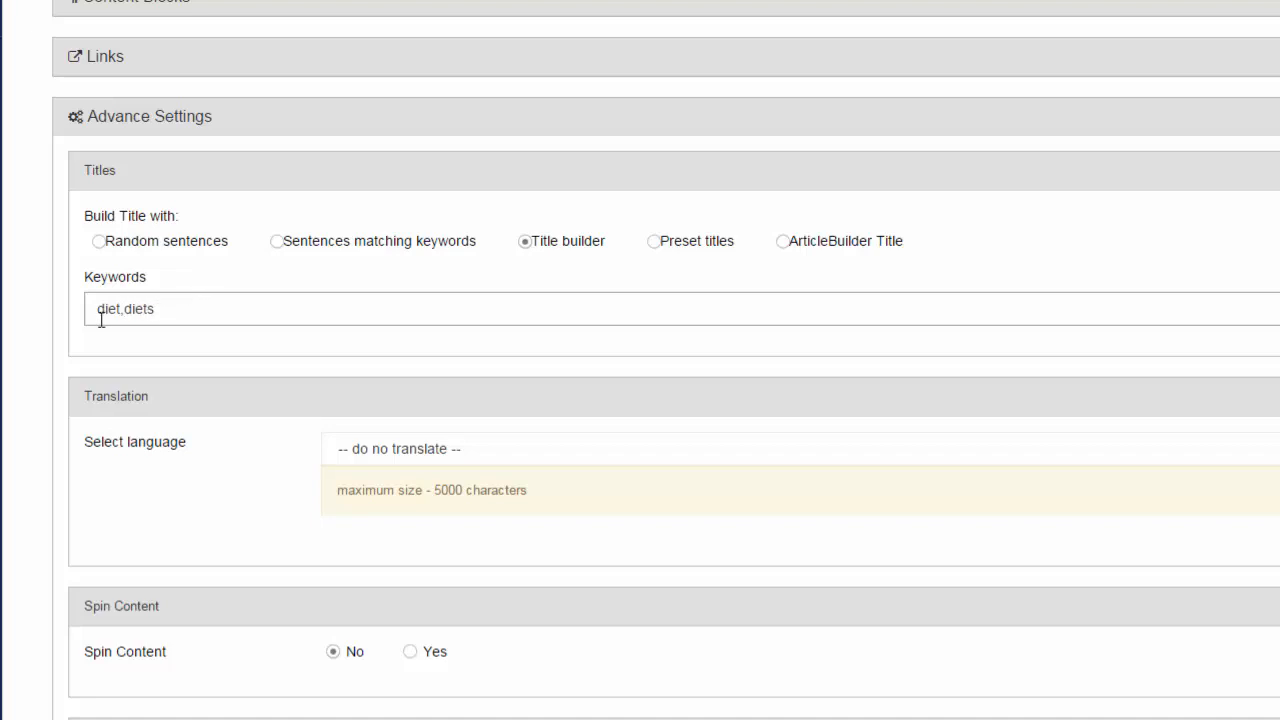
- View the Preset titles option and select ArticleBuilder Title for building titles
left_click(656, 255)
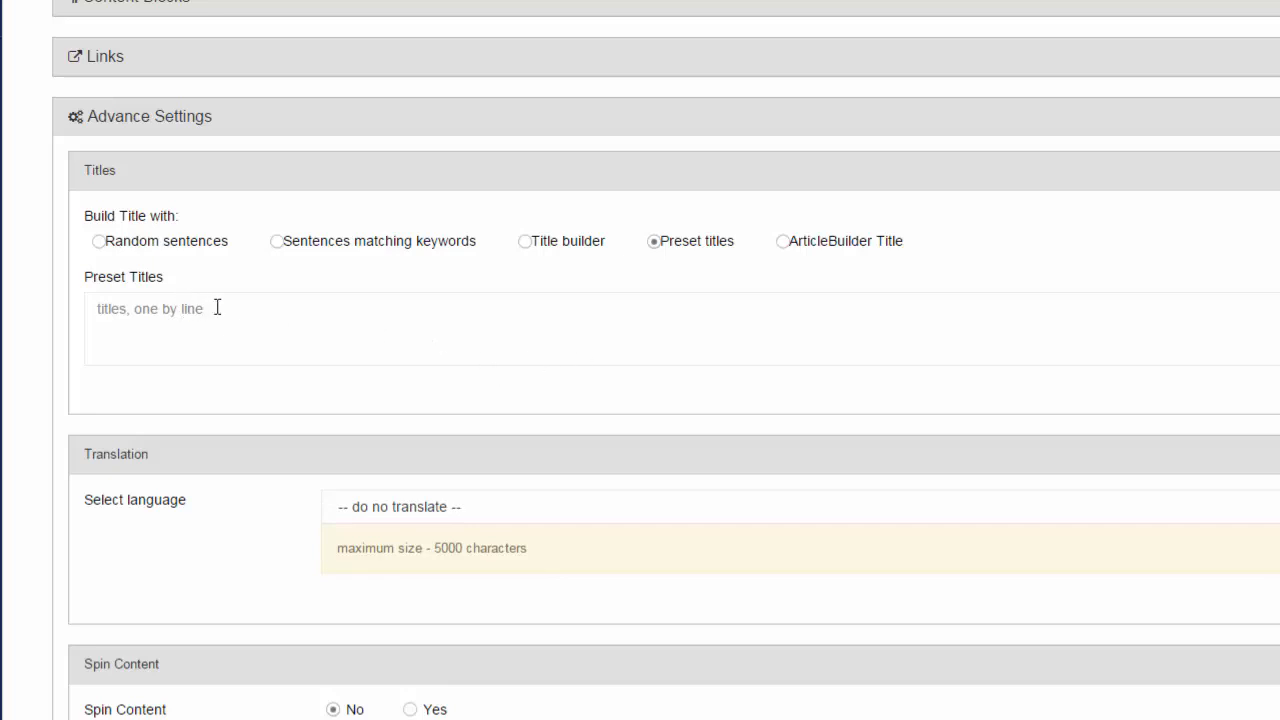
left_click(780, 246)
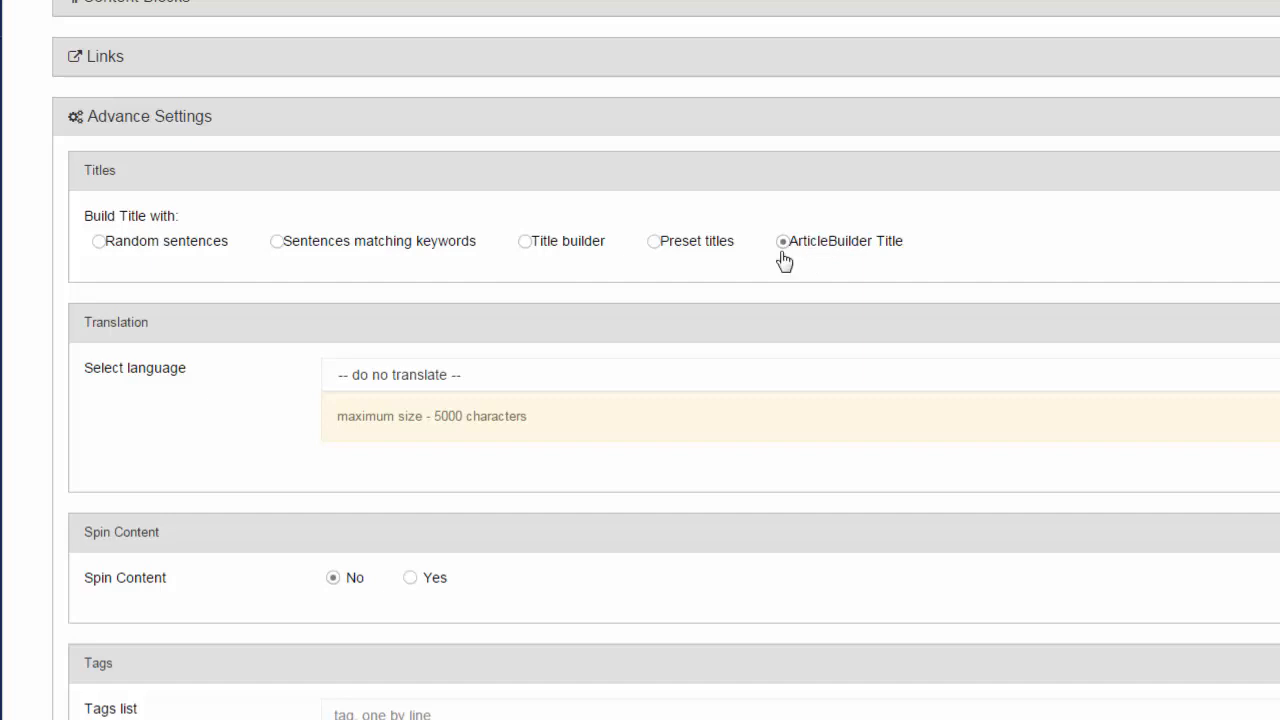
- Switch title building back to Title builder, with diet as the only keyword
left_click(530, 246)
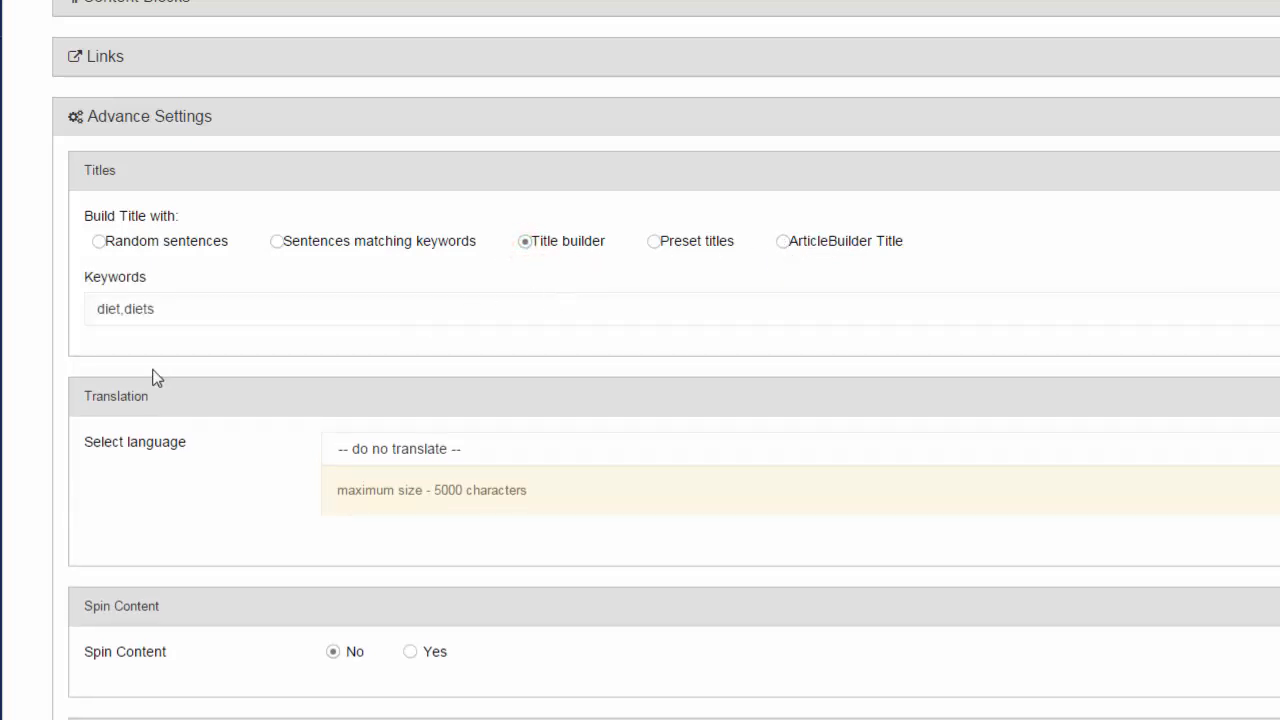
left_click_drag(121, 309, 611, 286)
key("BackSpace")
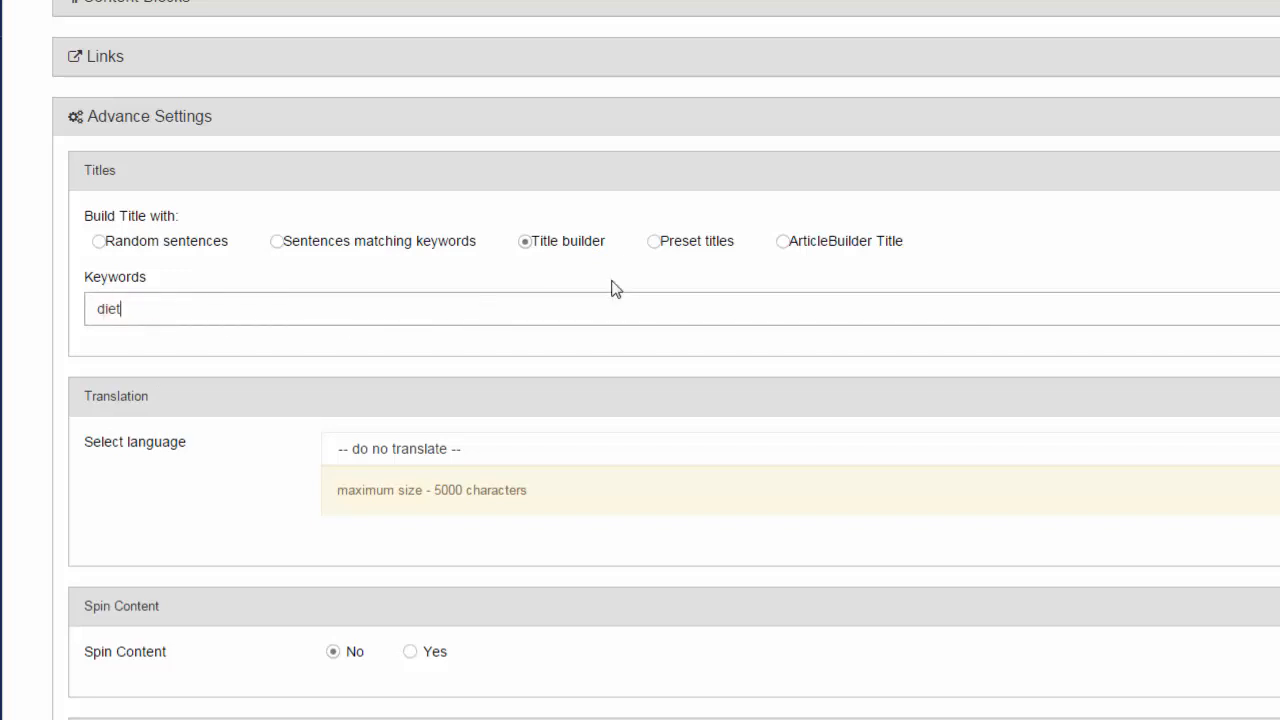
left_click(611, 286)
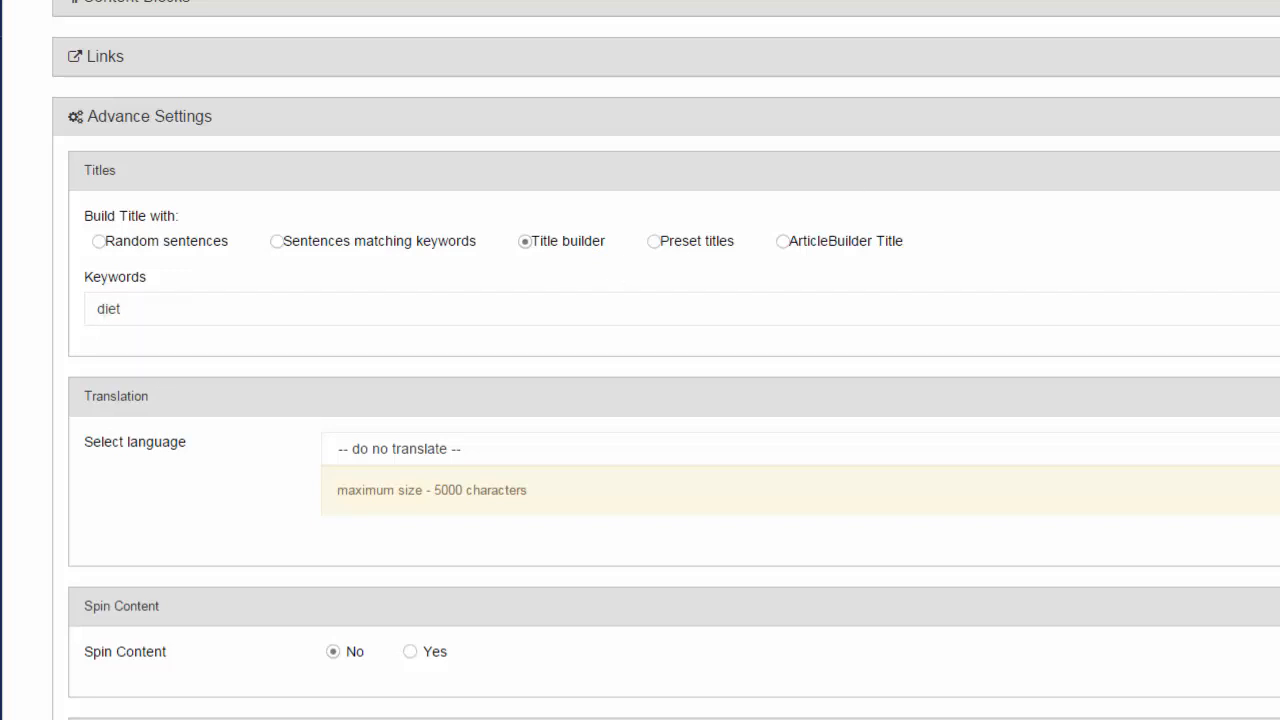
- Check the available translation languages and keep the option to not translate
scroll(1085, 430, "down", 1)
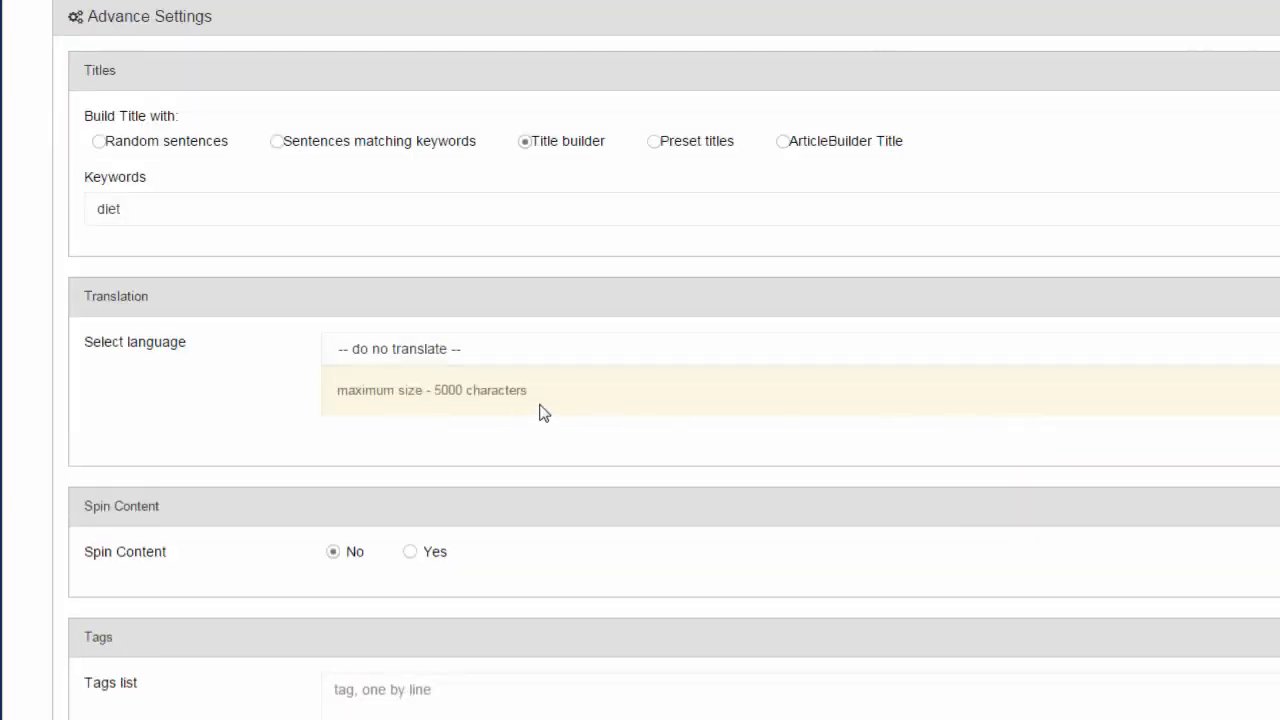
left_click(529, 351)
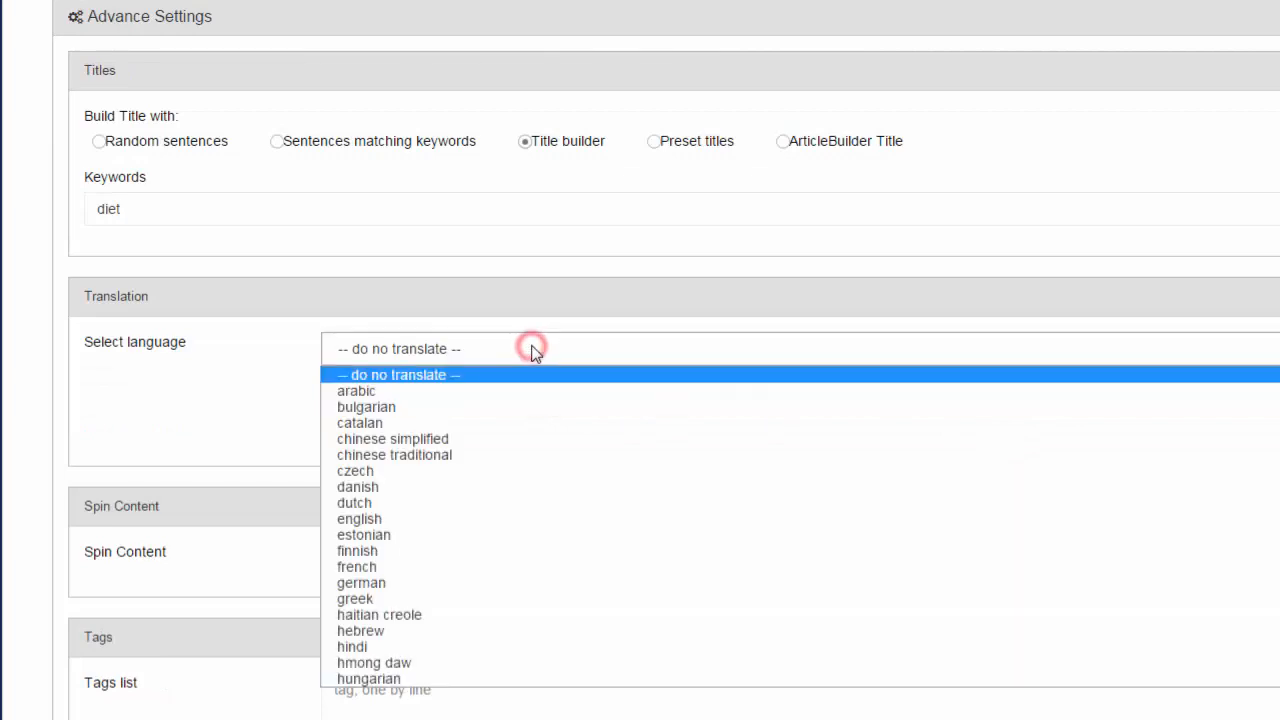
left_click(537, 375)
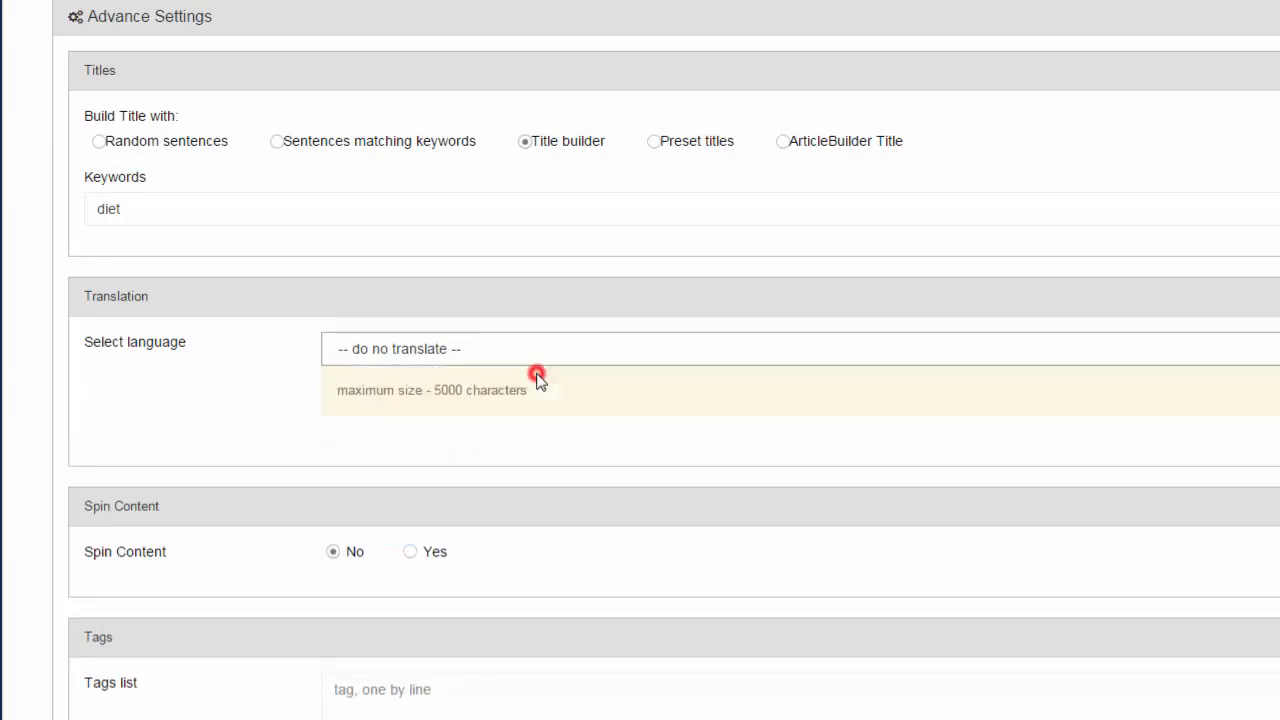
- Try content spinning to view the RankWyz Rewriter spinner choice, and set Spin Content back to No
scroll(633, 381, "down", 3)
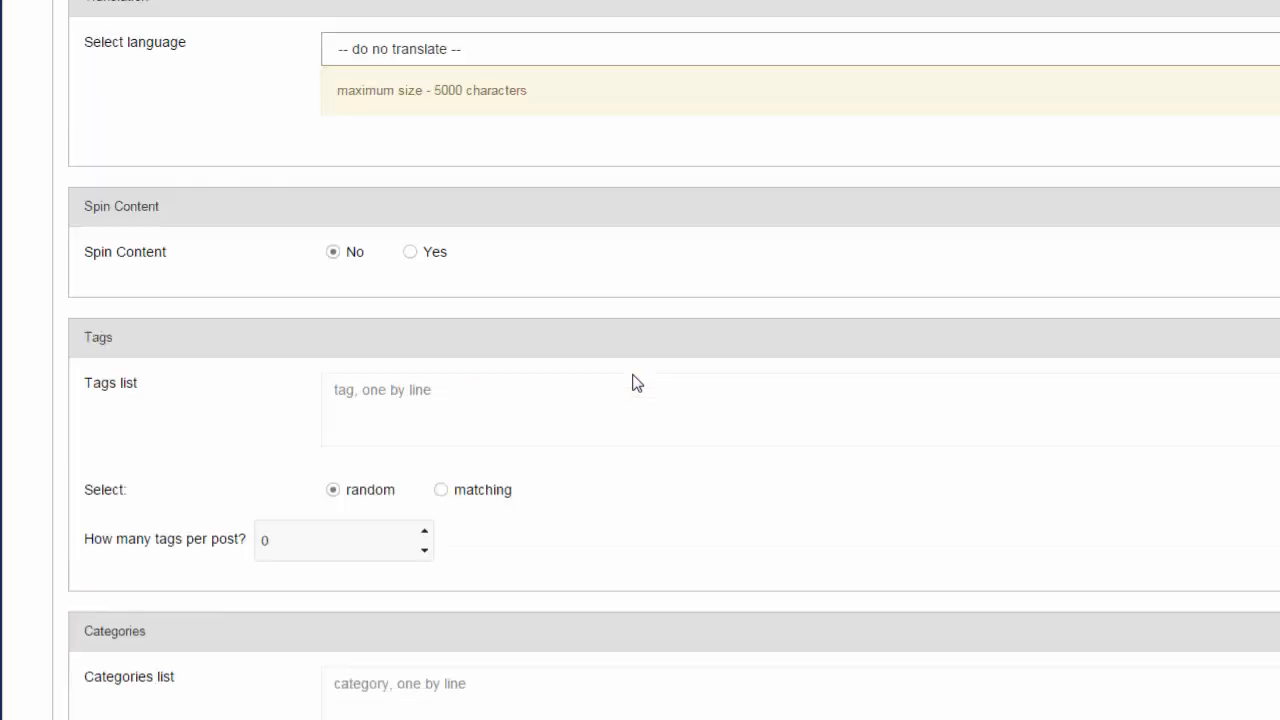
left_click(411, 253)
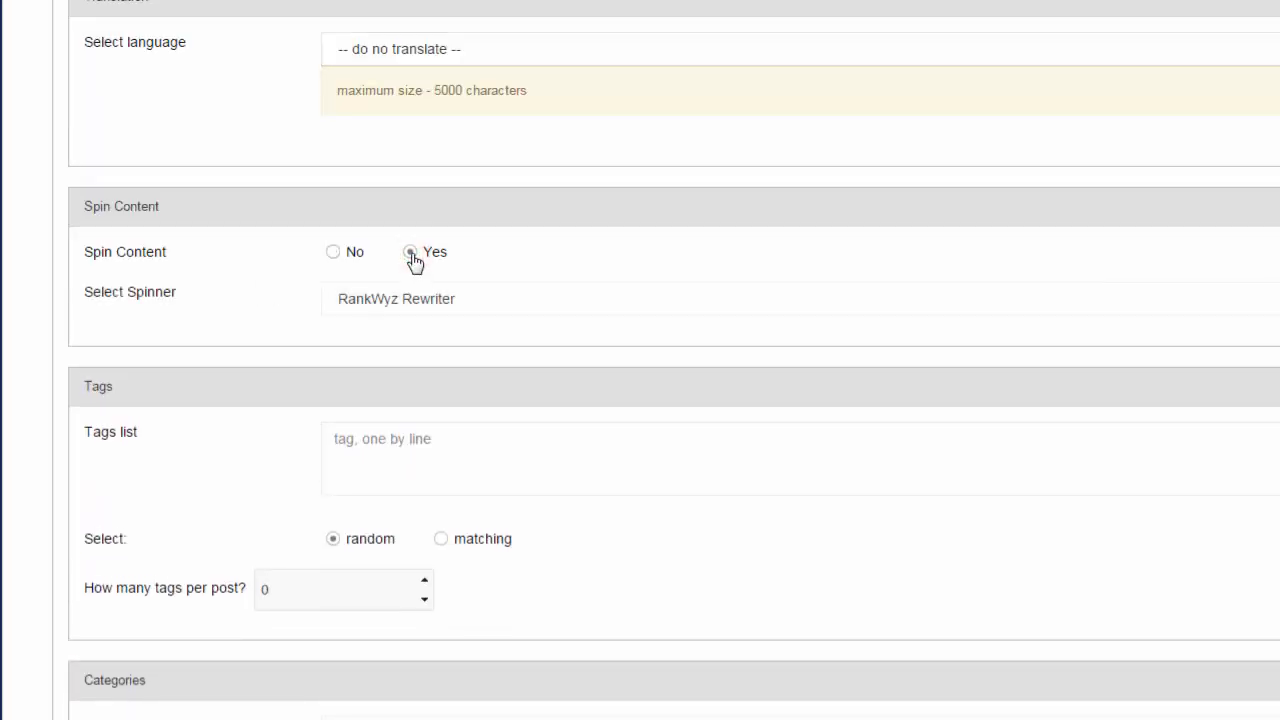
left_click(461, 301)
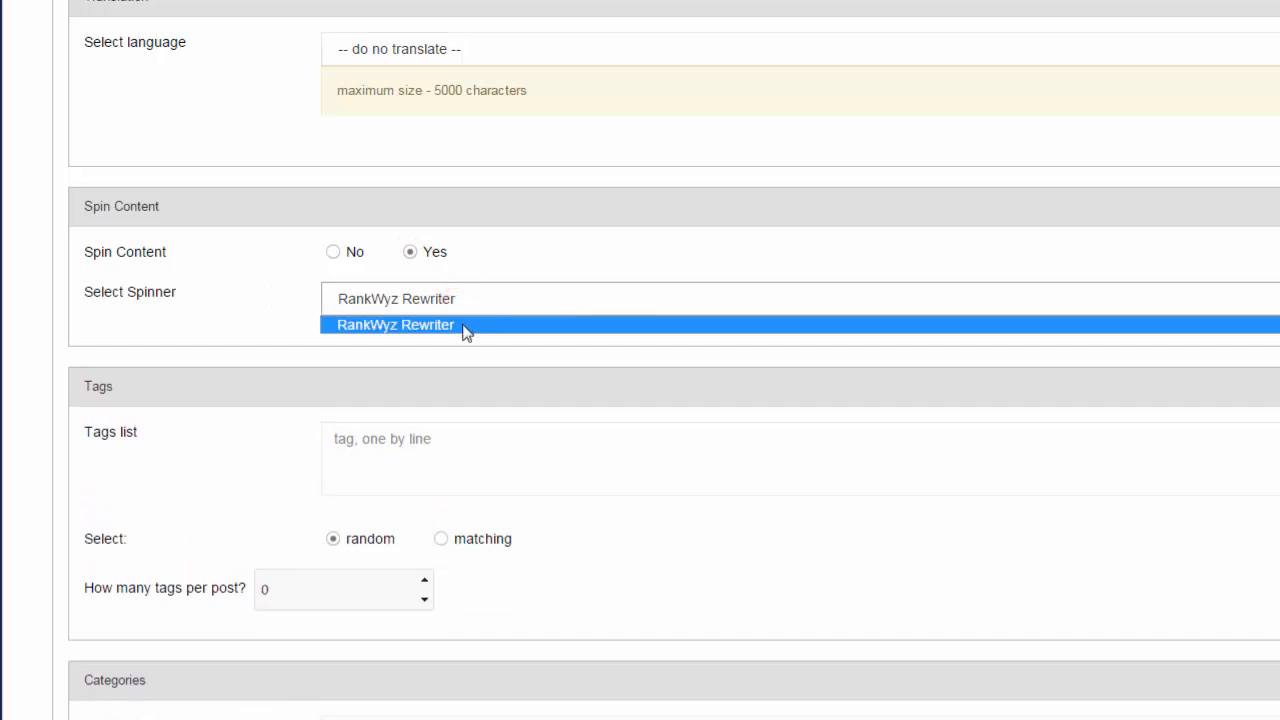
left_click(279, 322)
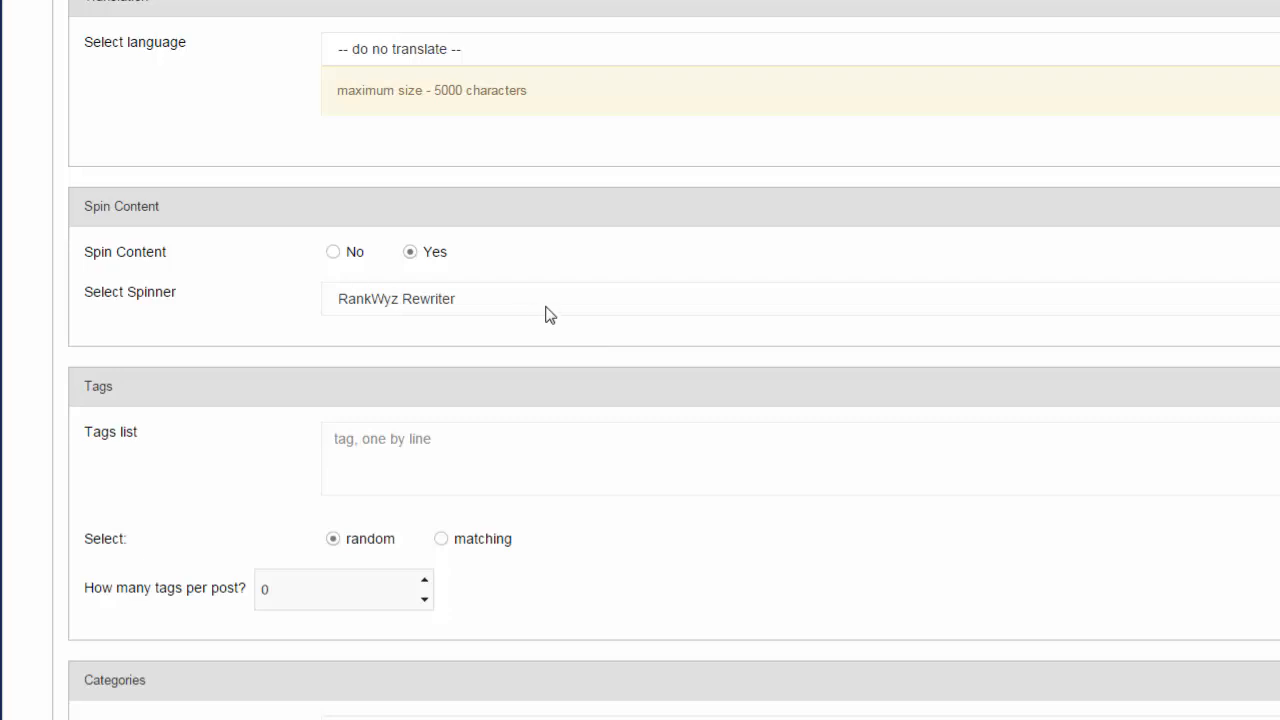
left_click(334, 254)
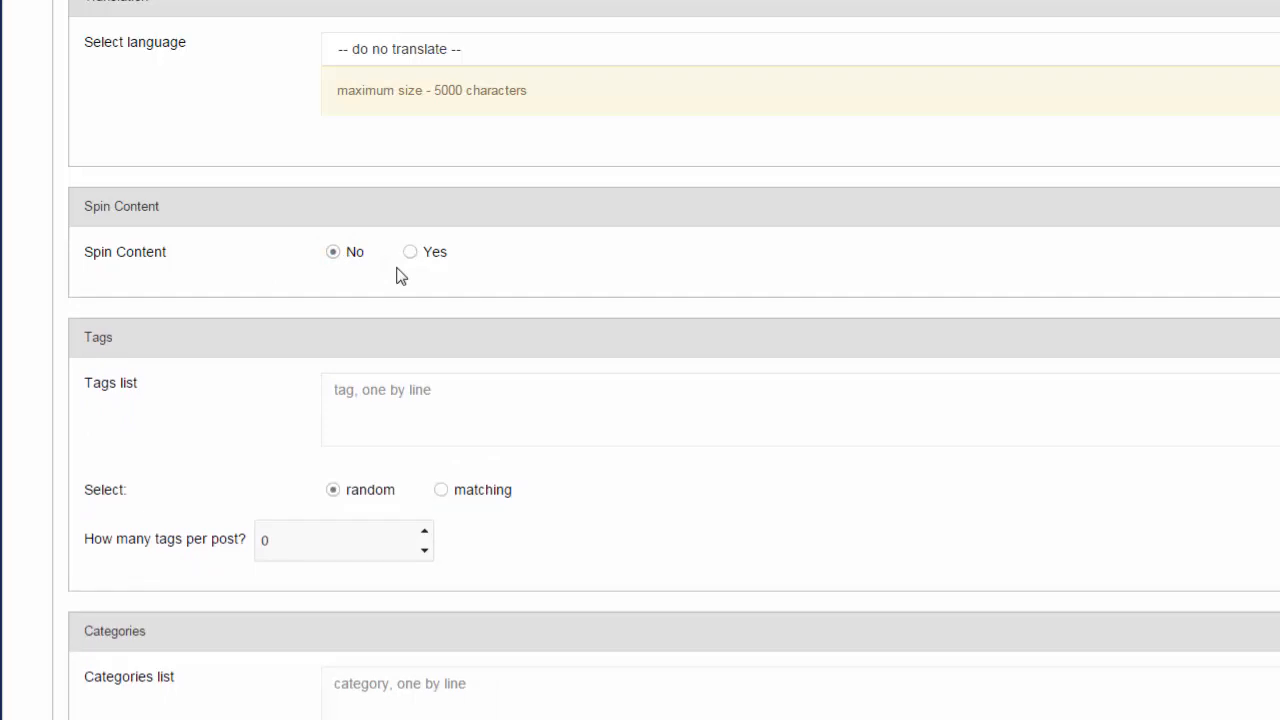
- Fill the tags list with diet, paleo diet and protein diet, one per line
scroll(500, 300, "down", 2)
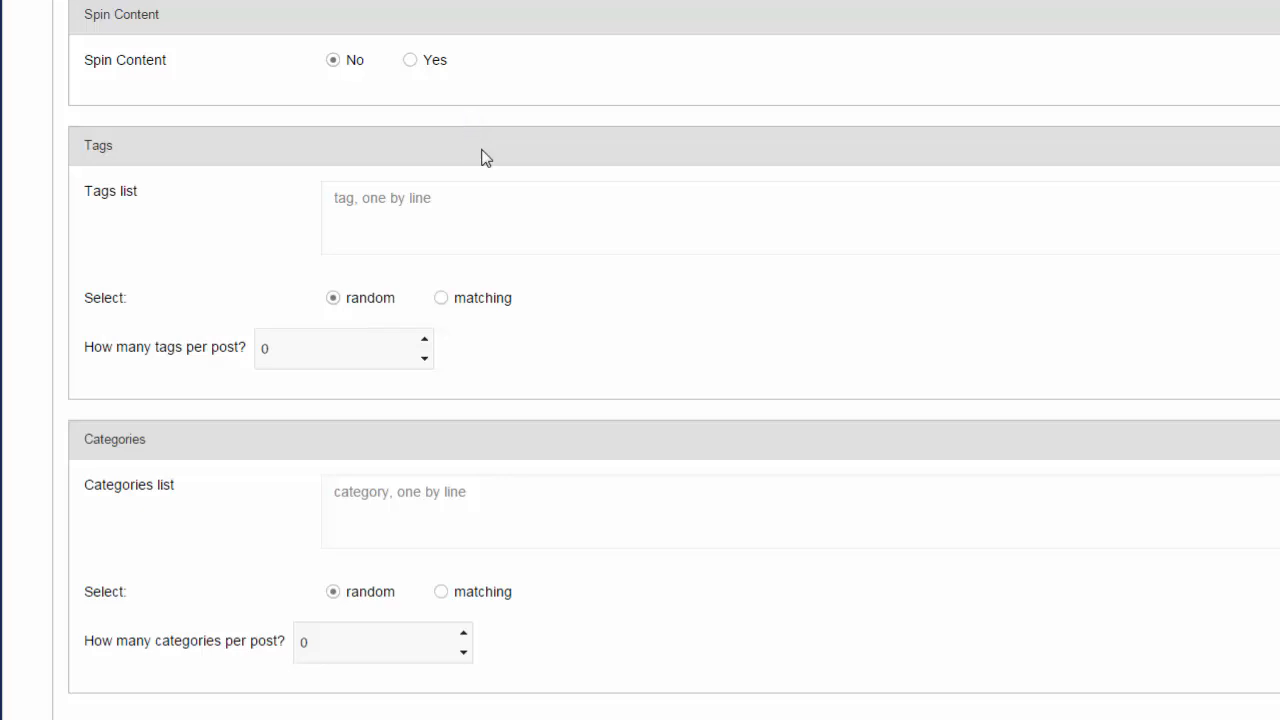
left_click(401, 207)
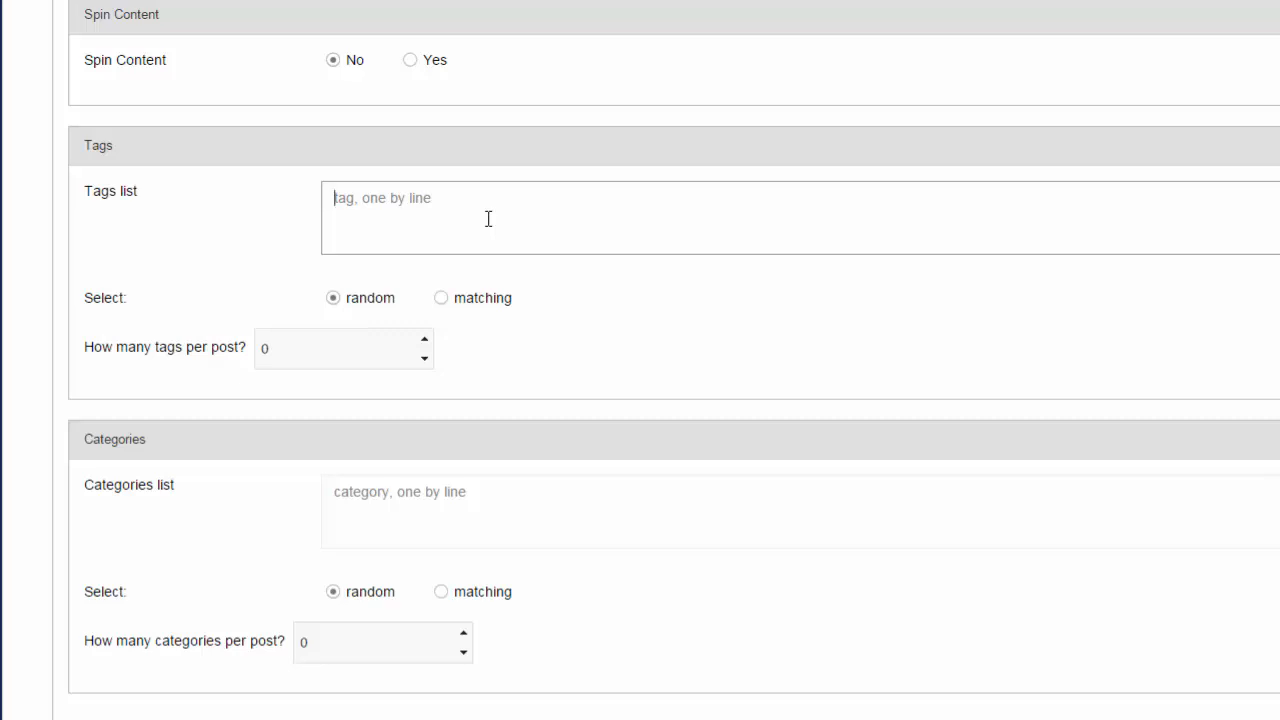
type("diet")
type("pai")
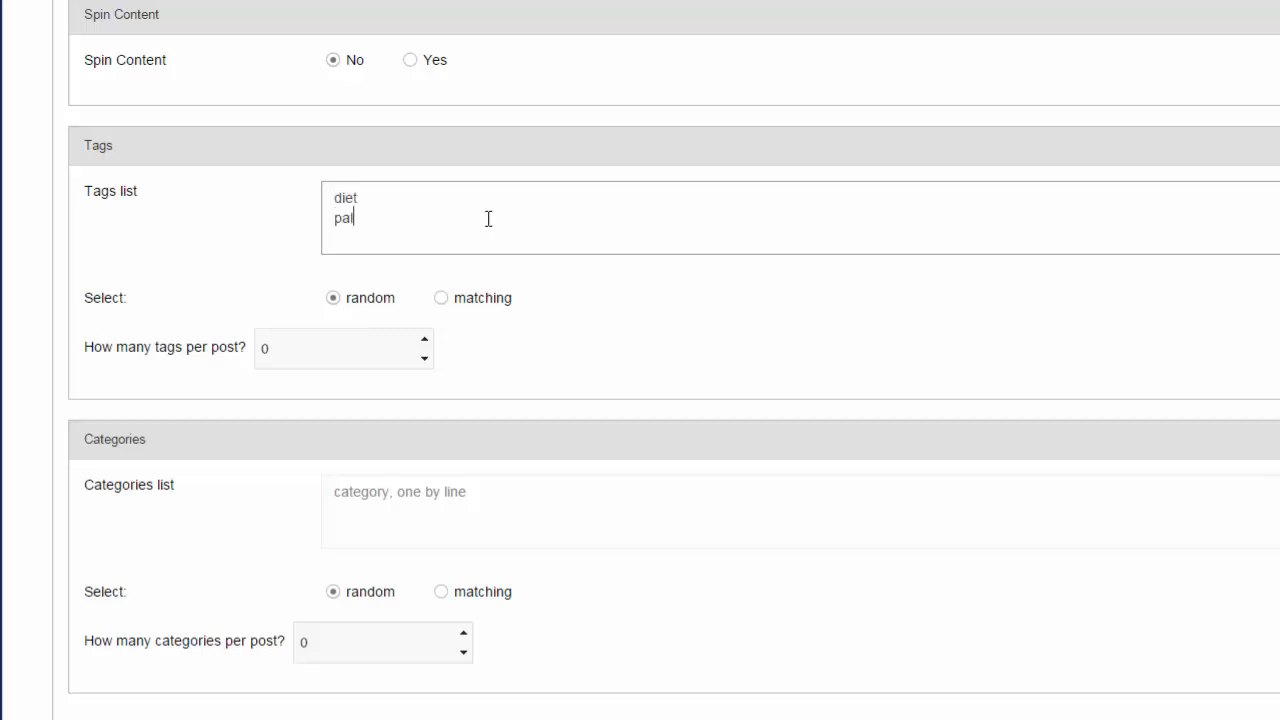
type("ie")
key("BackSpace")
key("BackSpace")
type("eo diet ")
type("protein")
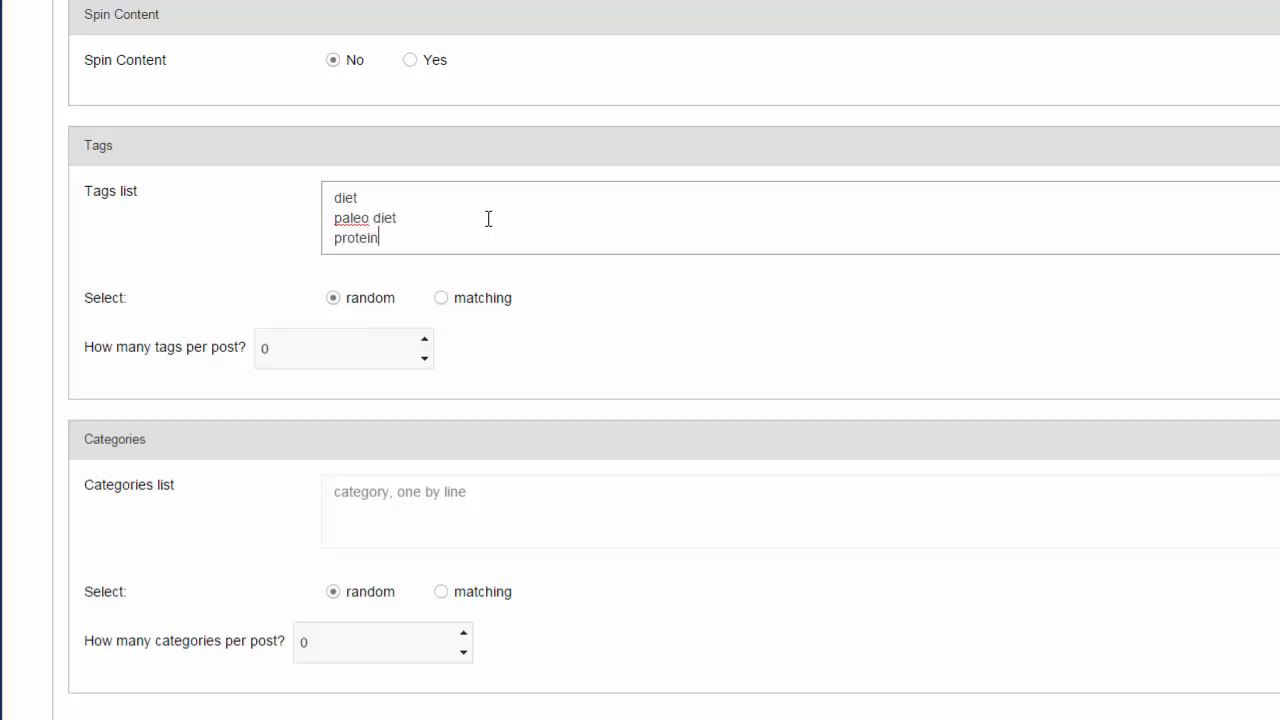
type(" diet")
- Set 2 tags per post and choose matching tag selection
left_click(424, 339)
left_click(424, 339)
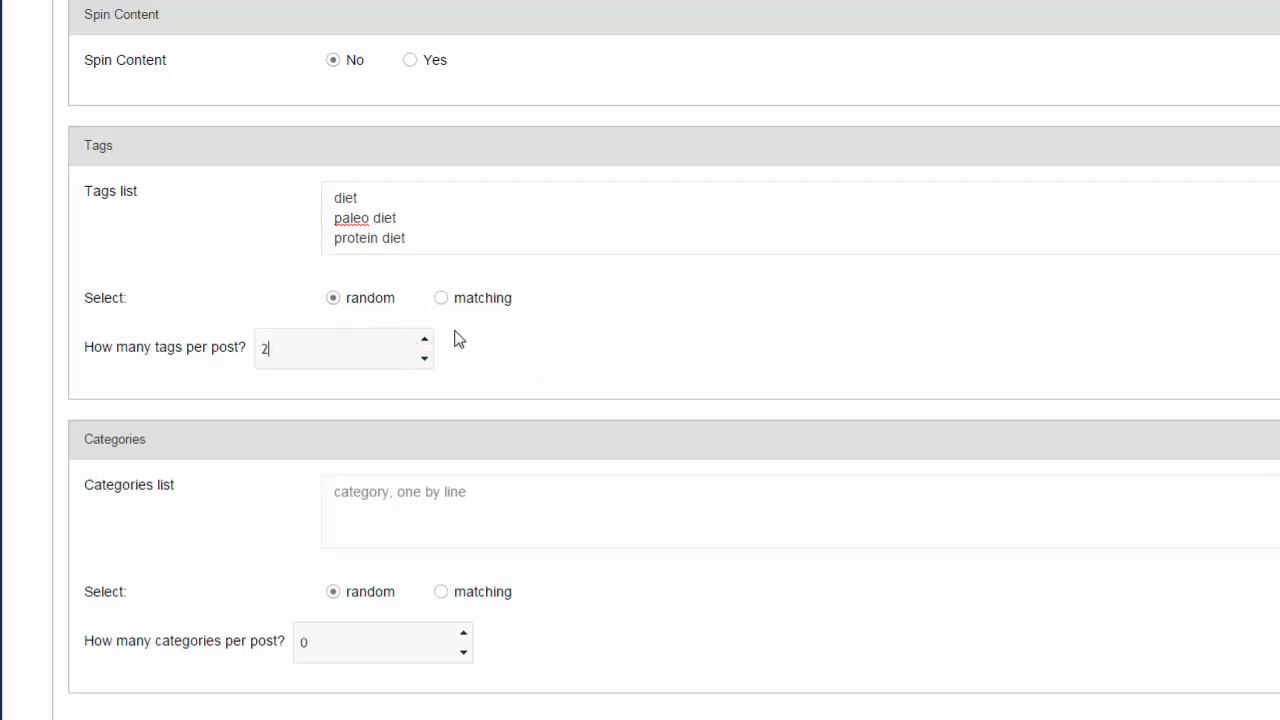
left_click(442, 301)
- Copy the three entries of the tags list into the categories list
left_click(424, 228)
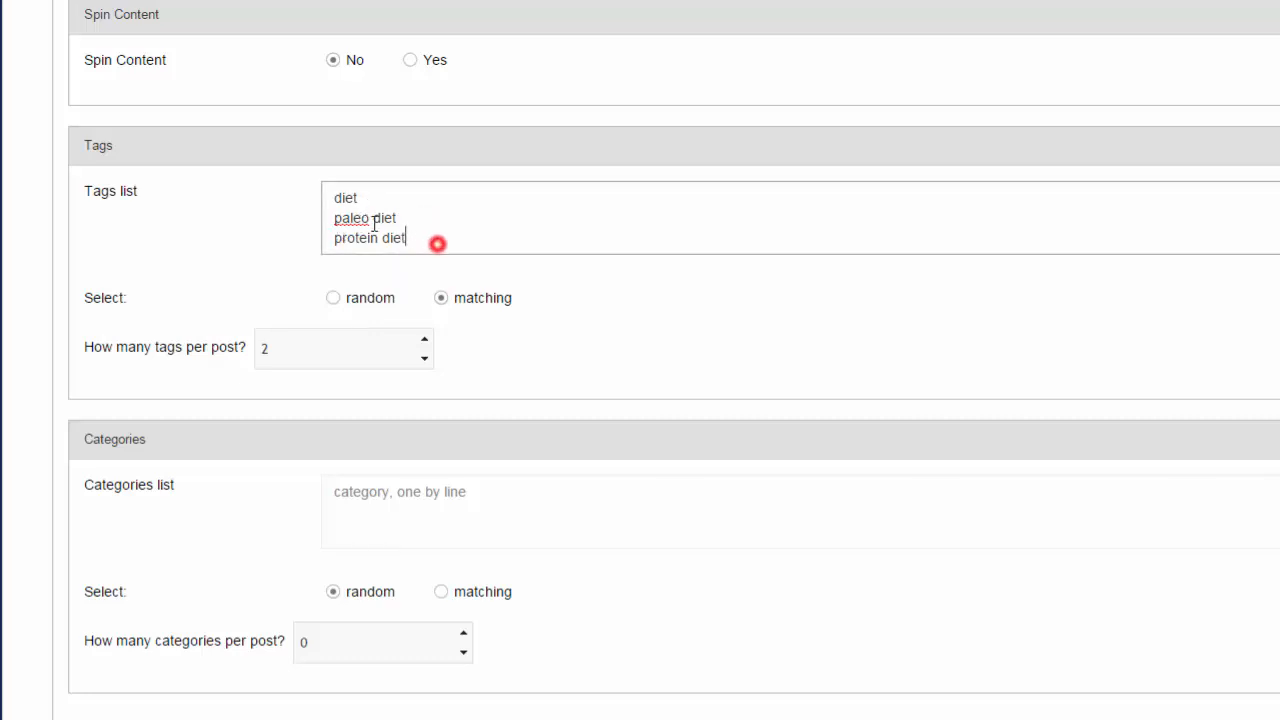
left_click_drag(437, 243, 310, 198)
key("ctrl+c")
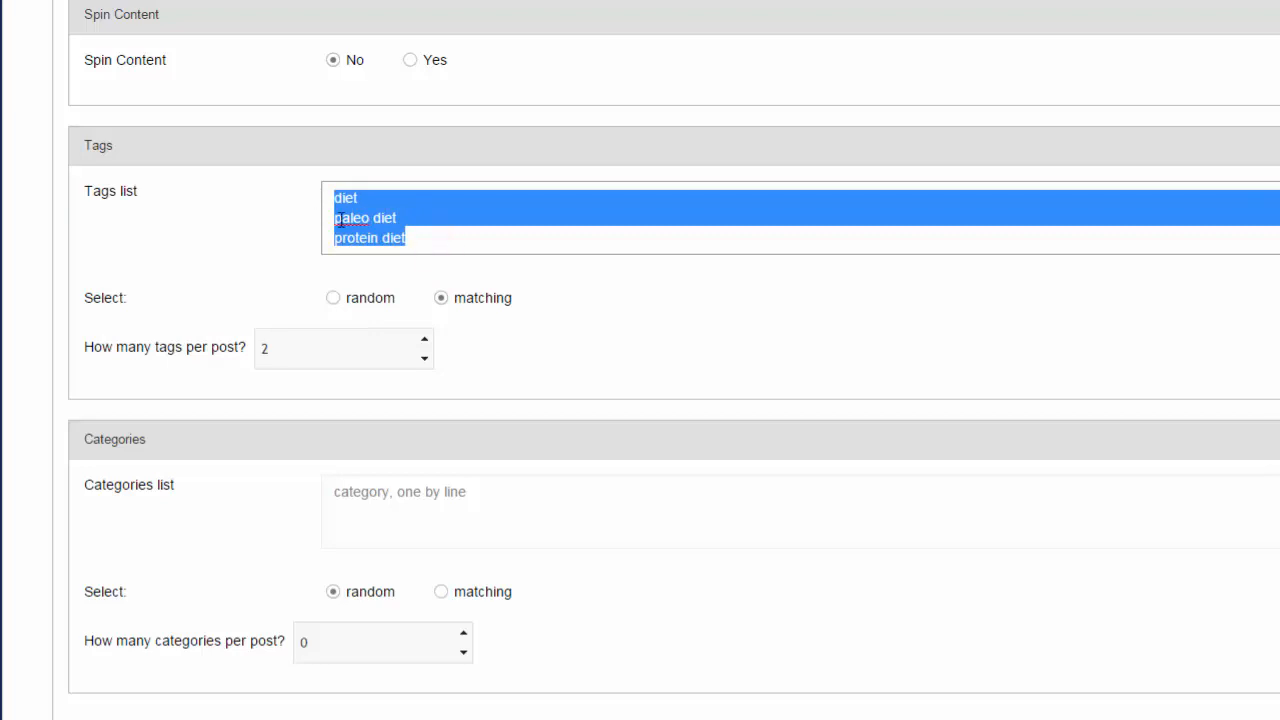
left_click(420, 510)
key("ctrl+v")
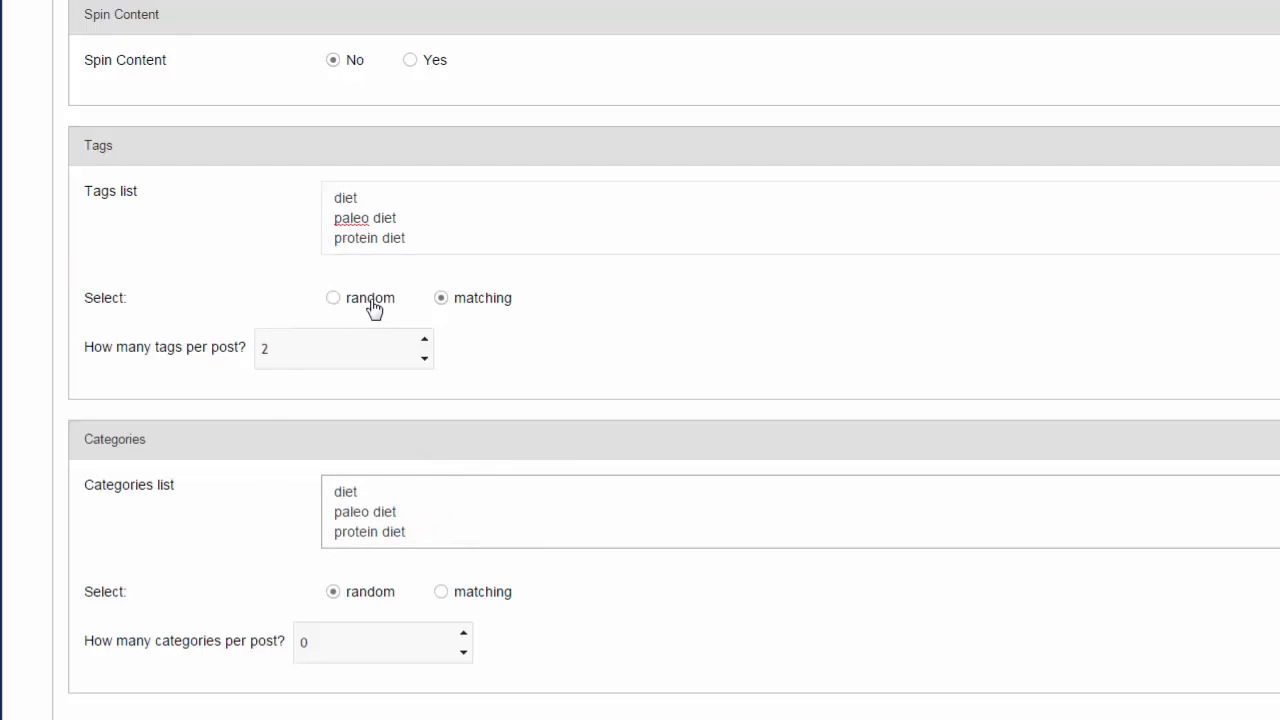
left_click(249, 523)
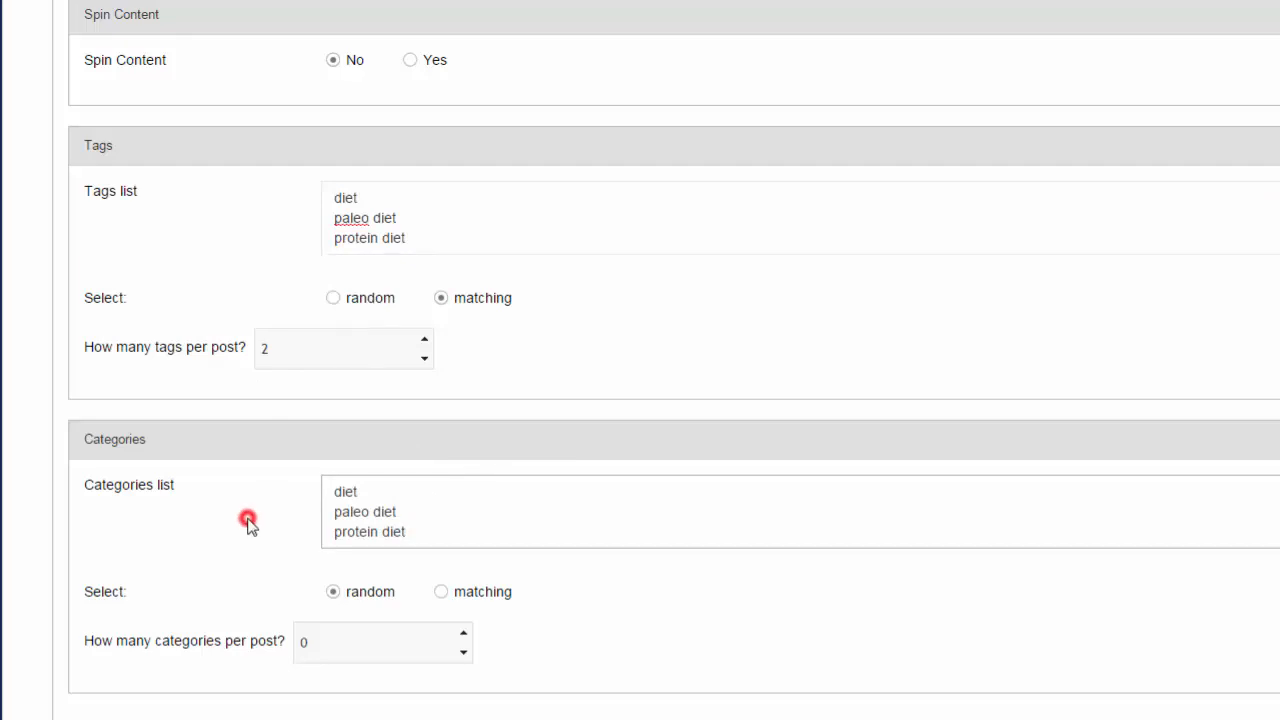
- Assign 1 matching category per post, and change the tag selection to random
left_click(440, 592)
left_click(464, 634)
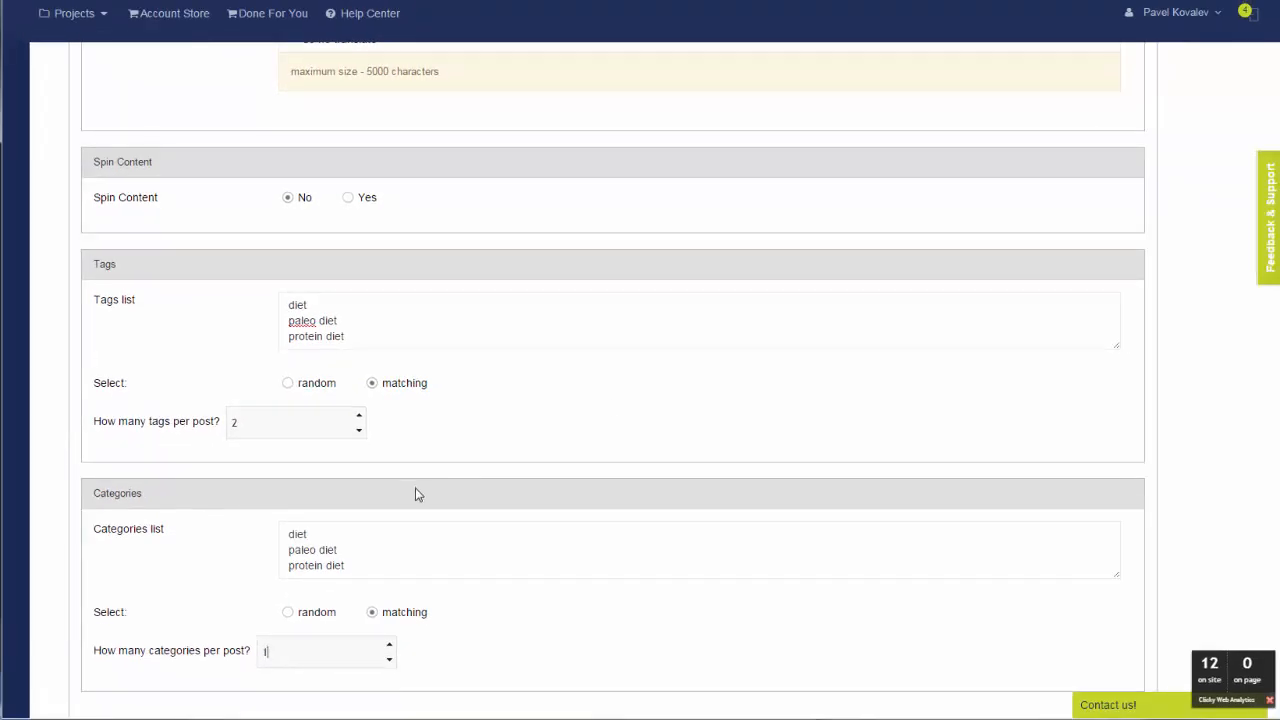
left_click(289, 384)
- Save the Diet bucket's settings
scroll(700, 337, "up", 4)
scroll(700, 337, "up", 2)
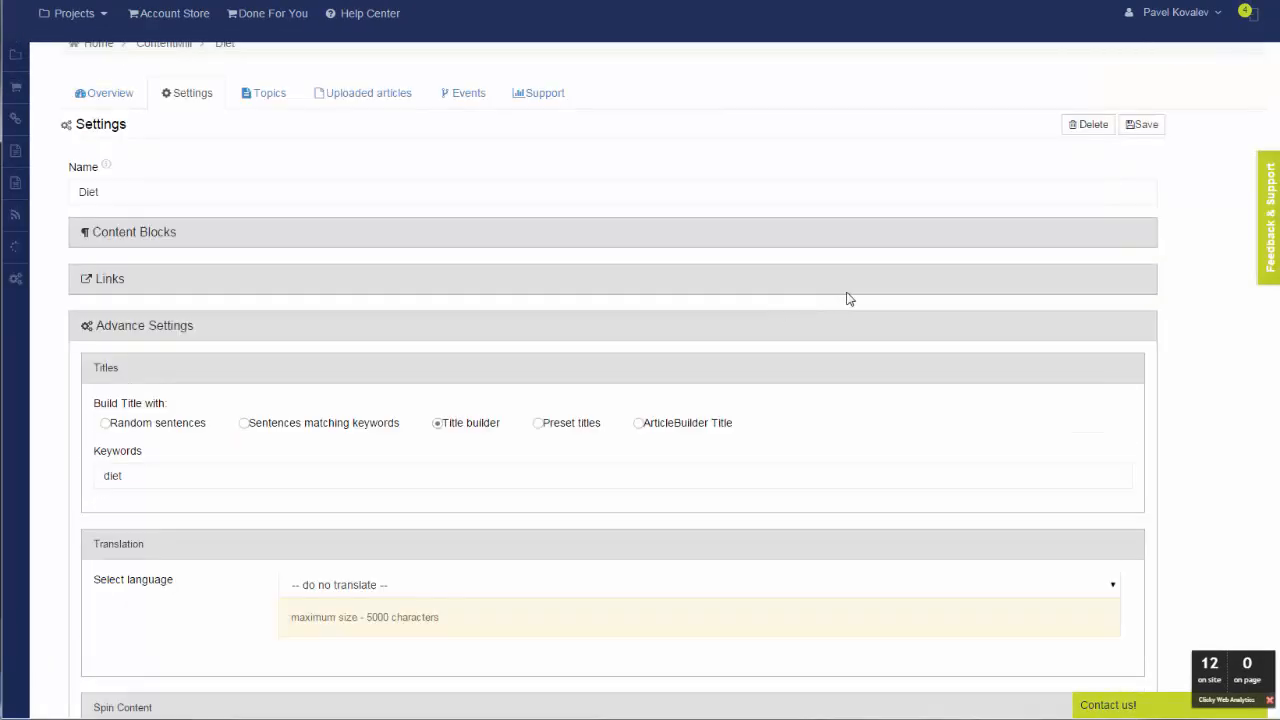
left_click(1153, 128)
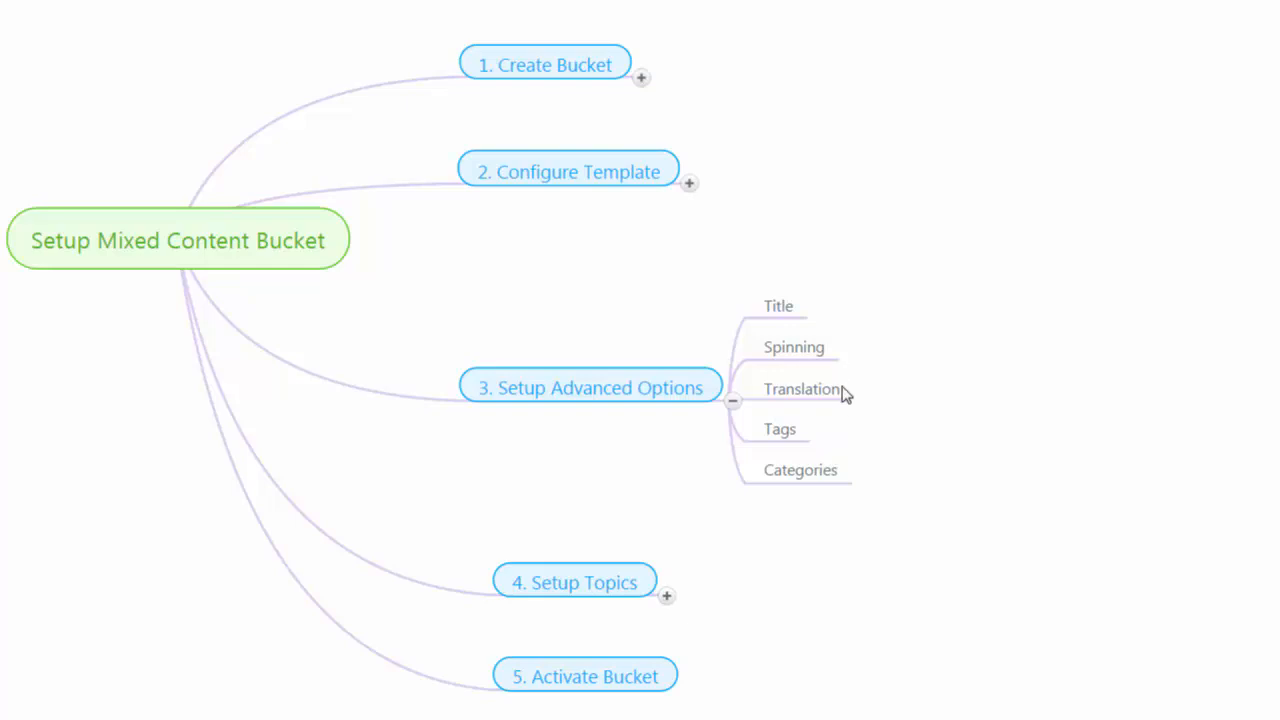
- In the mind map, collapse the Setup Advanced Options branch and expand Setup Topics
left_click(732, 401)
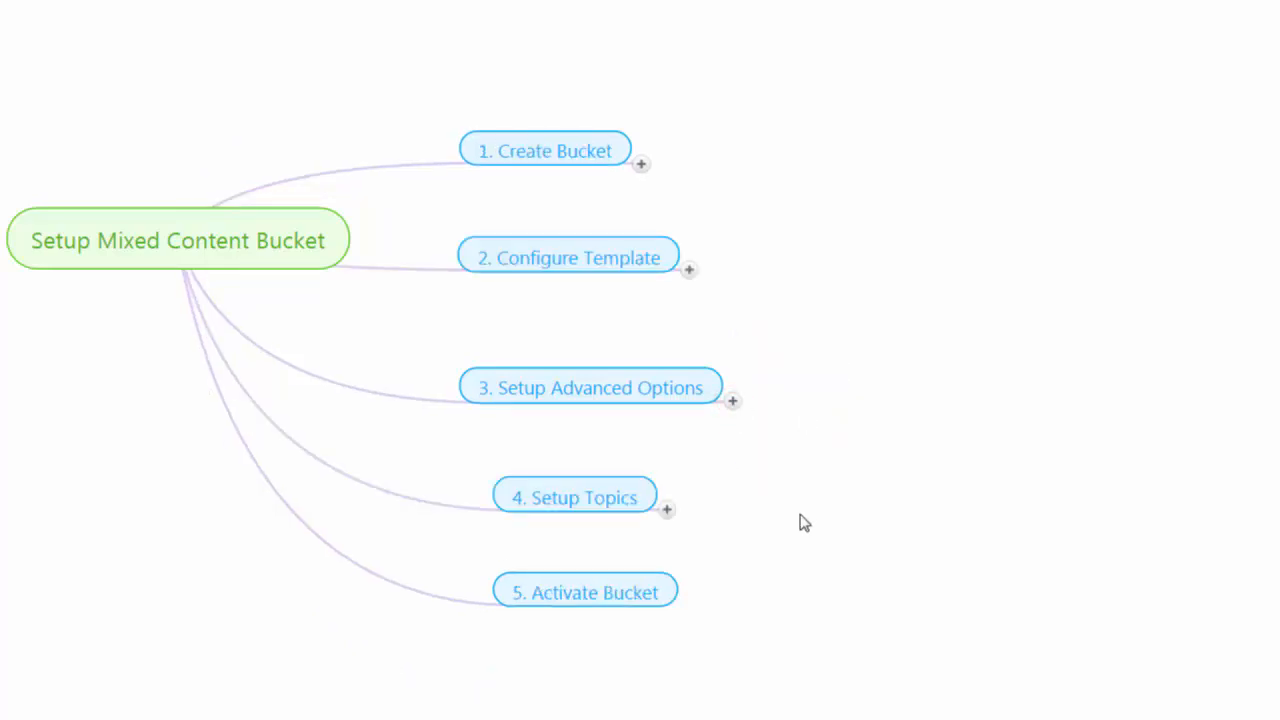
left_click(668, 511)
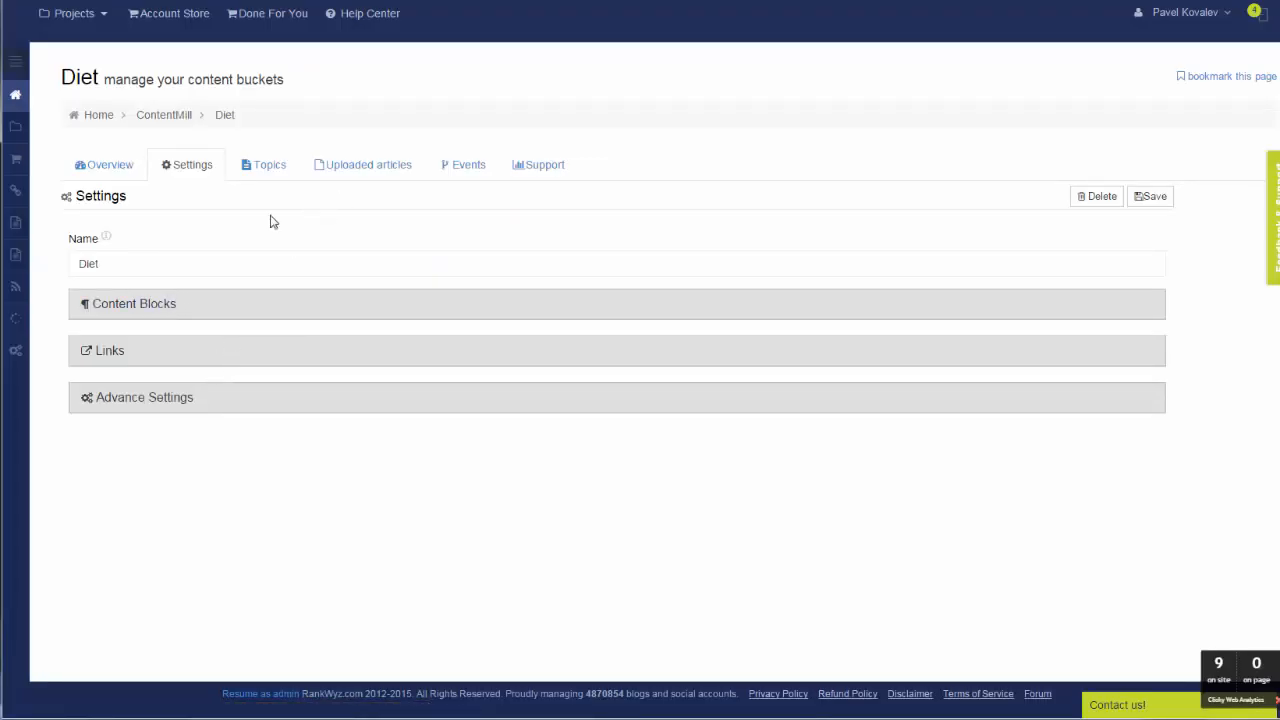
- Add the topics paleo diet, protein diet, detox diet, diabetic diet, vegan diet and liquid diet to the Diet bucket
left_click(266, 166)
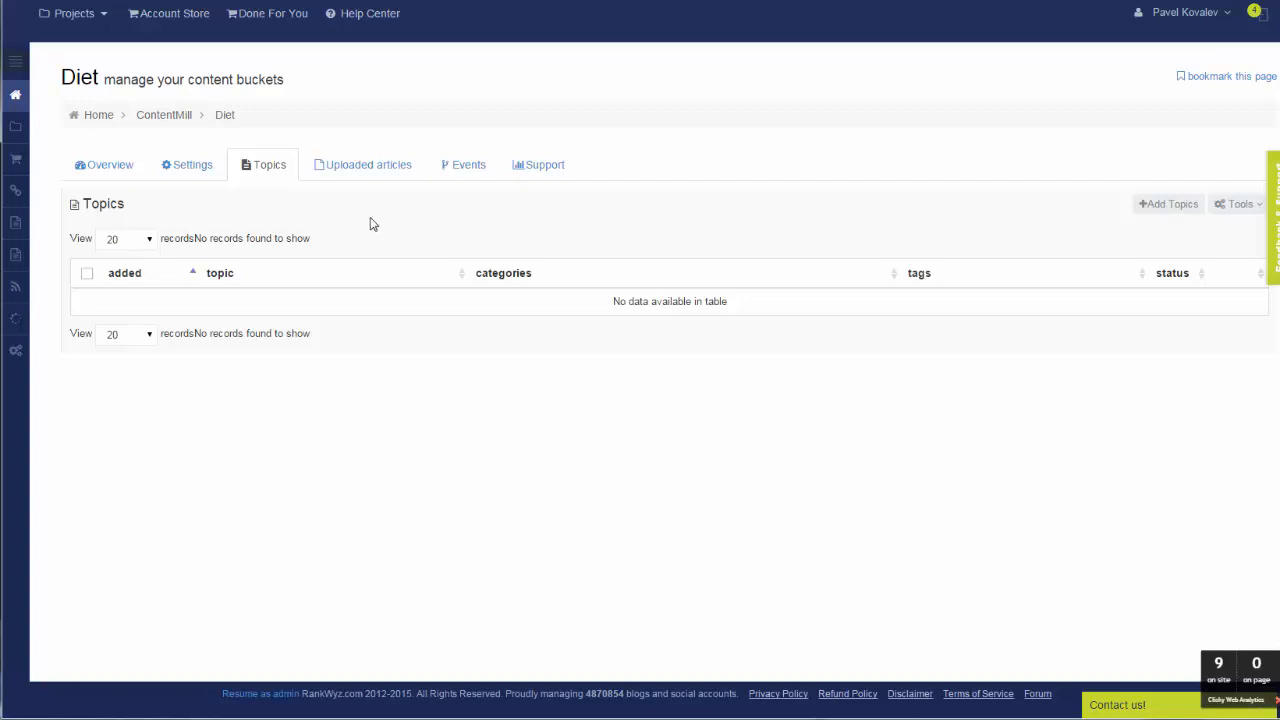
left_click(1169, 207)
left_click(651, 377)
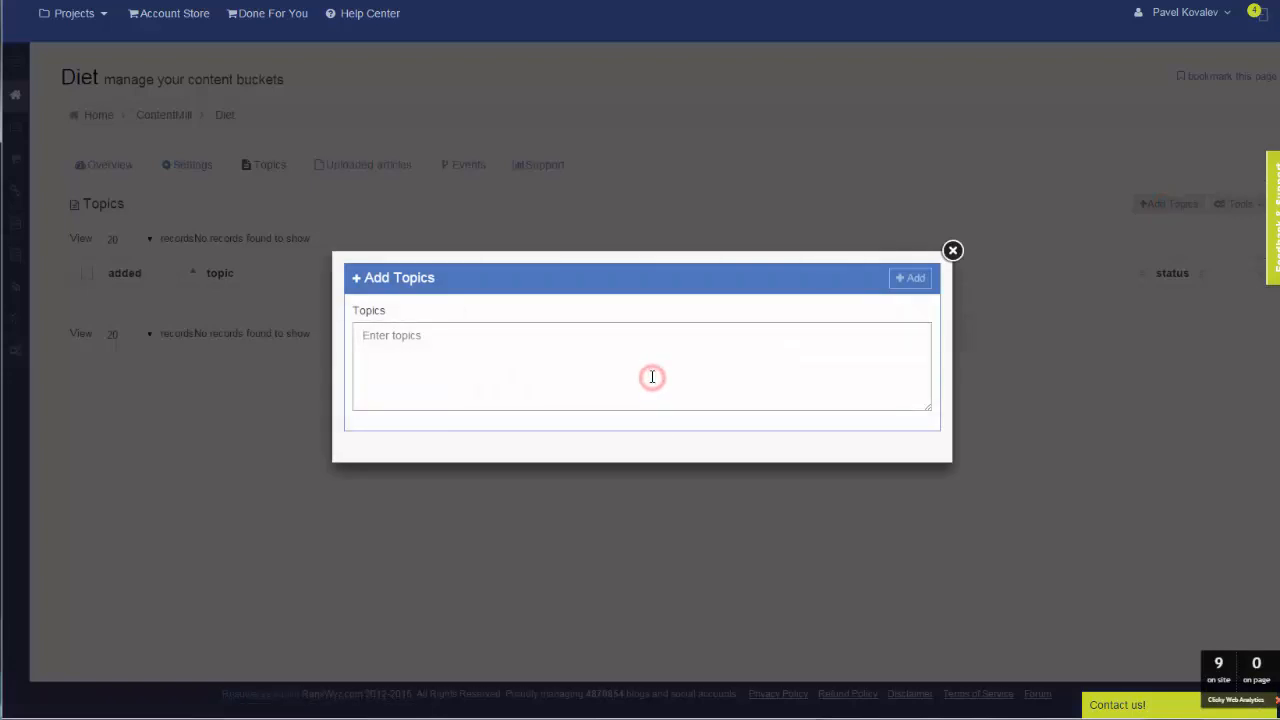
type("paleo diet")
key("ctrl+v")
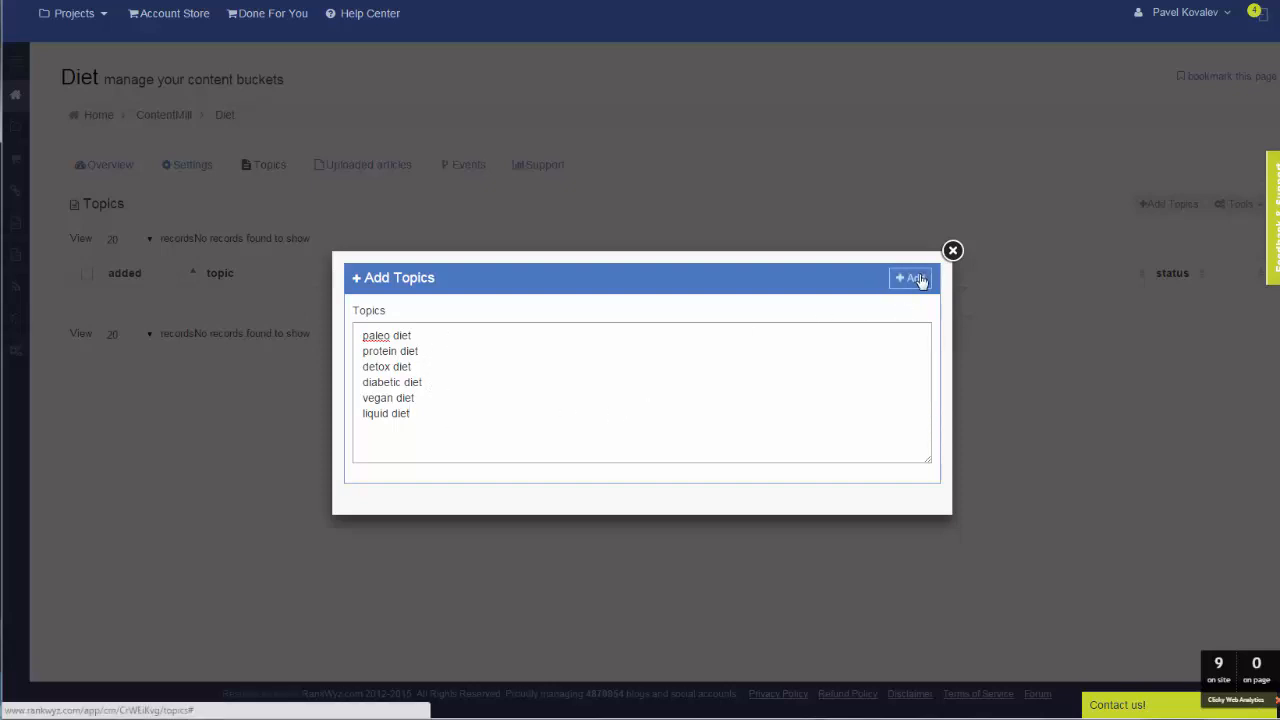
left_click(918, 279)
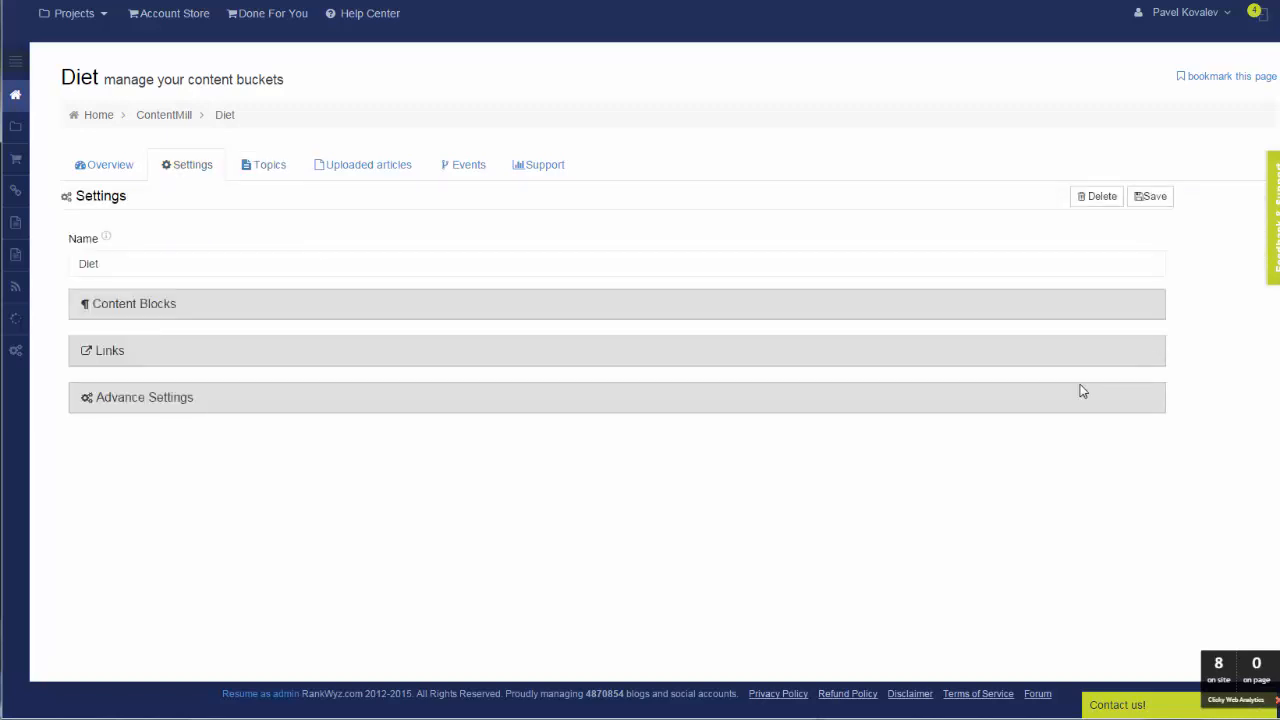
- Review the Diet bucket's content blocks and its list of topics
left_click(162, 306)
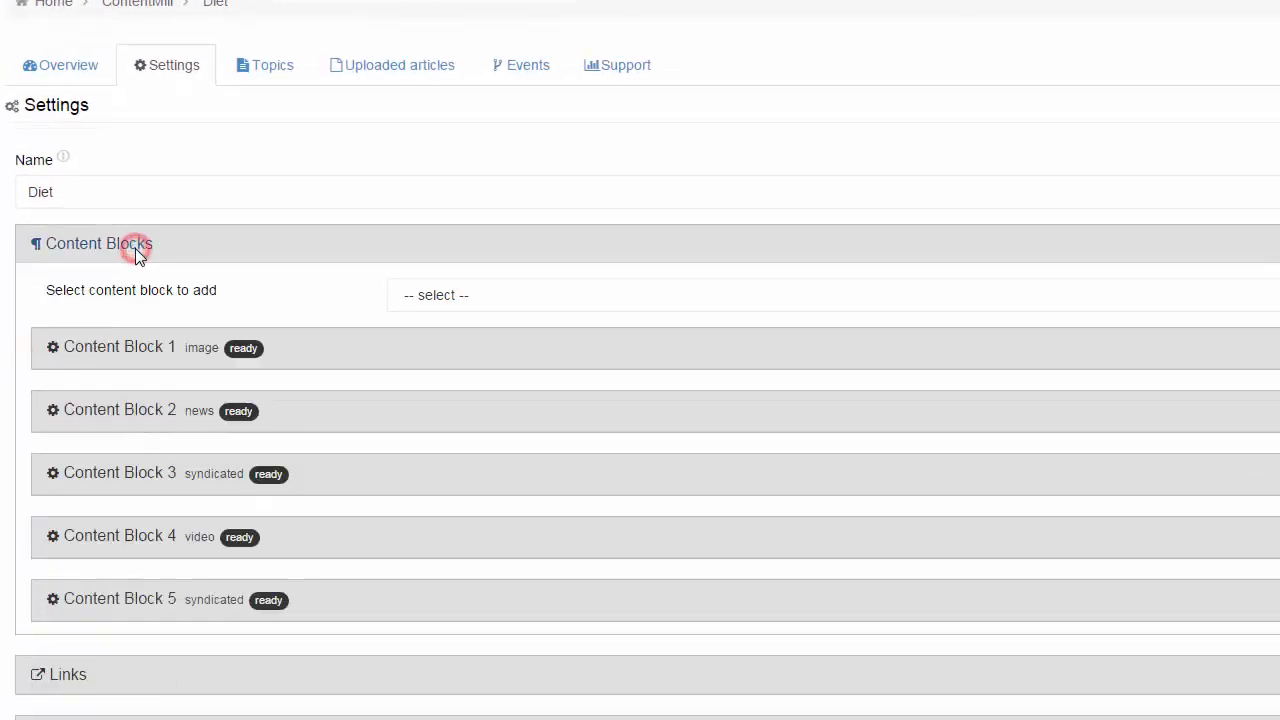
left_click(135, 248)
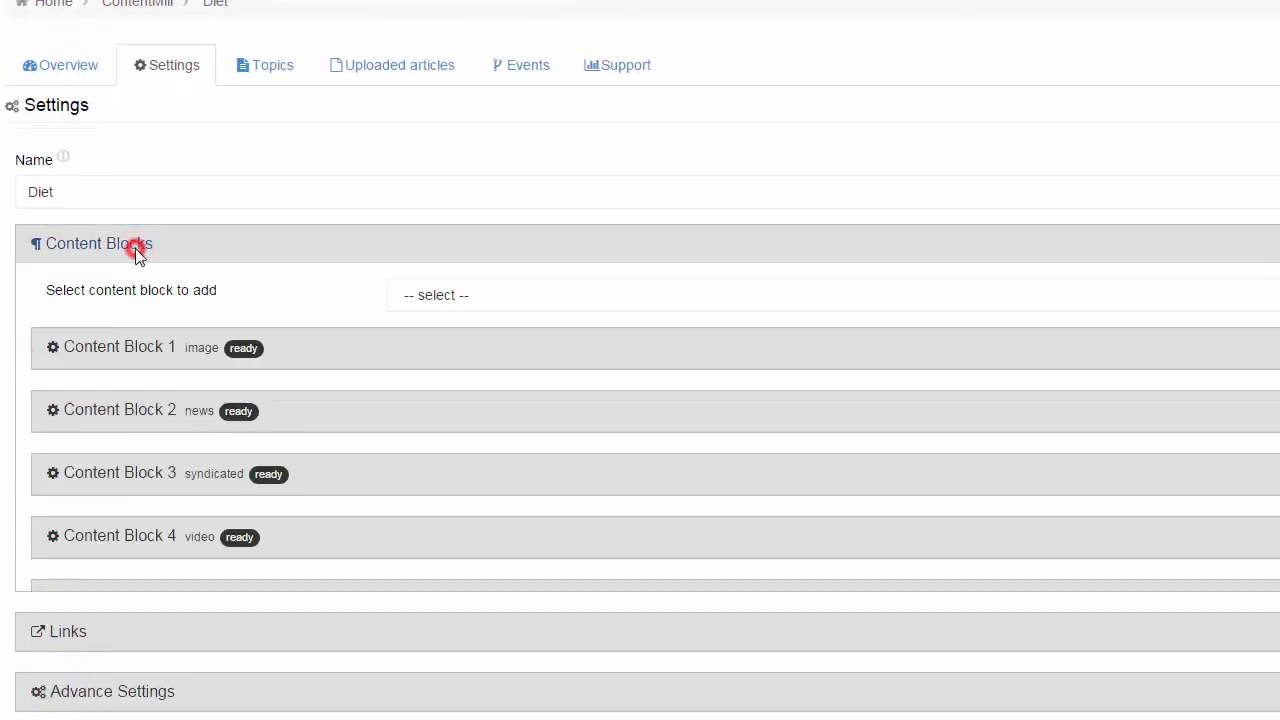
left_click(272, 78)
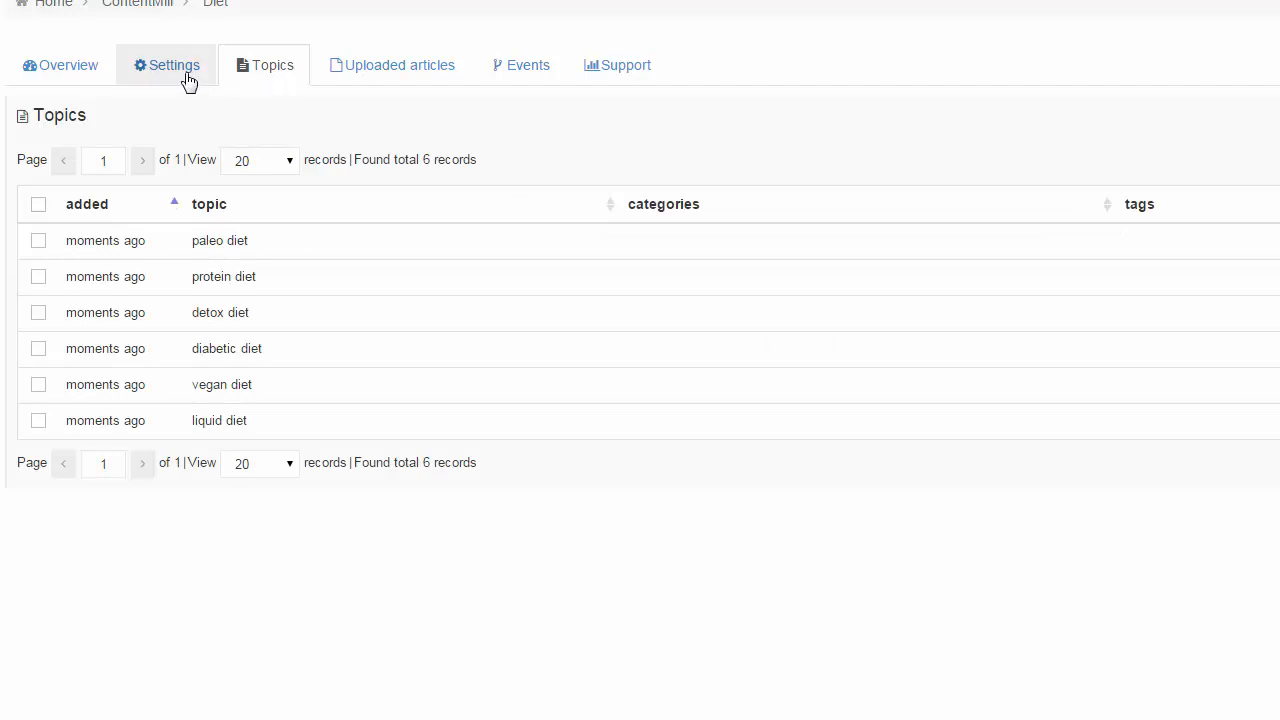
- Set the Diet bucket's status to active from its overview
left_click(66, 70)
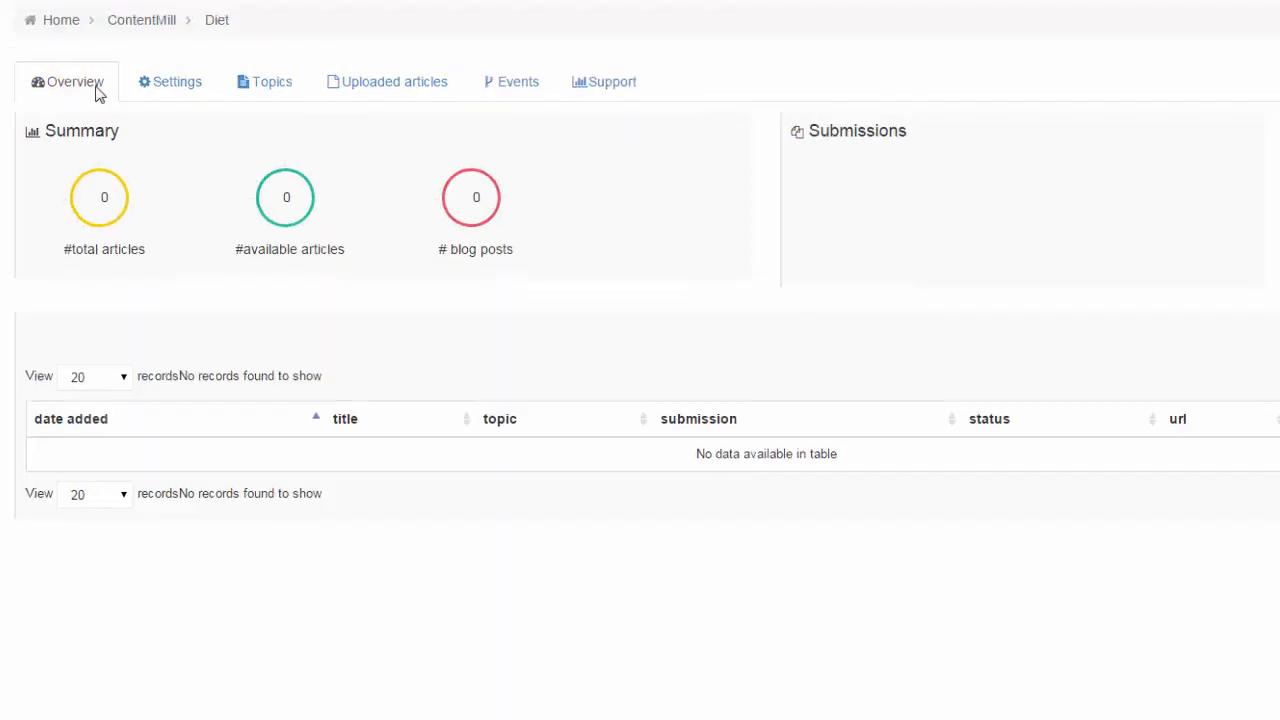
left_click(1243, 213)
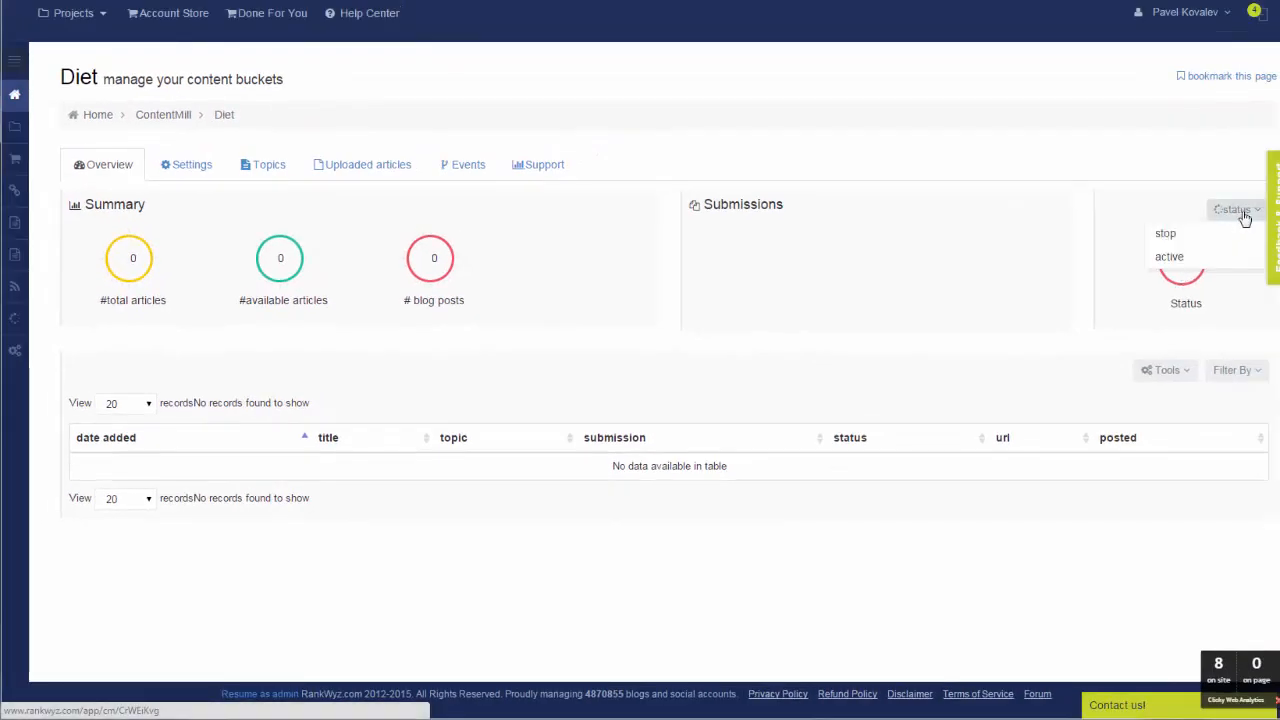
left_click(1203, 260)
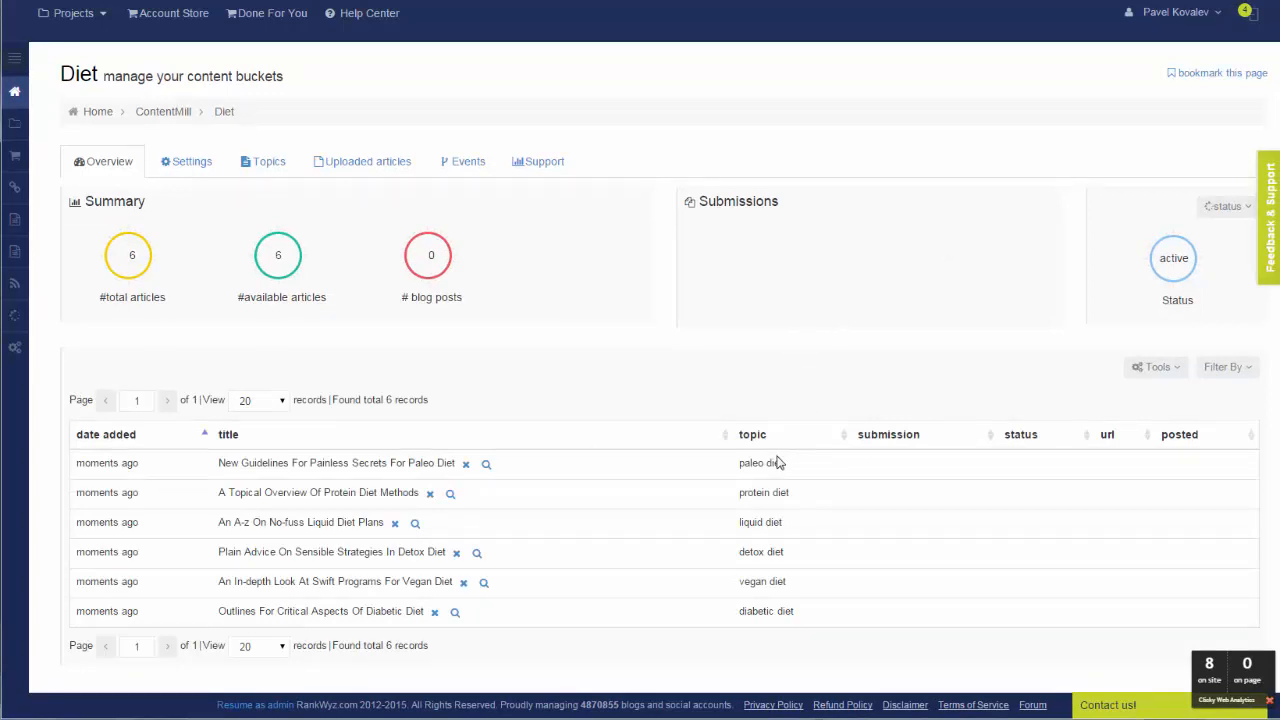
- Preview the generated paleo diet article and read through its images, video, text, tags and categories
left_click(486, 464)
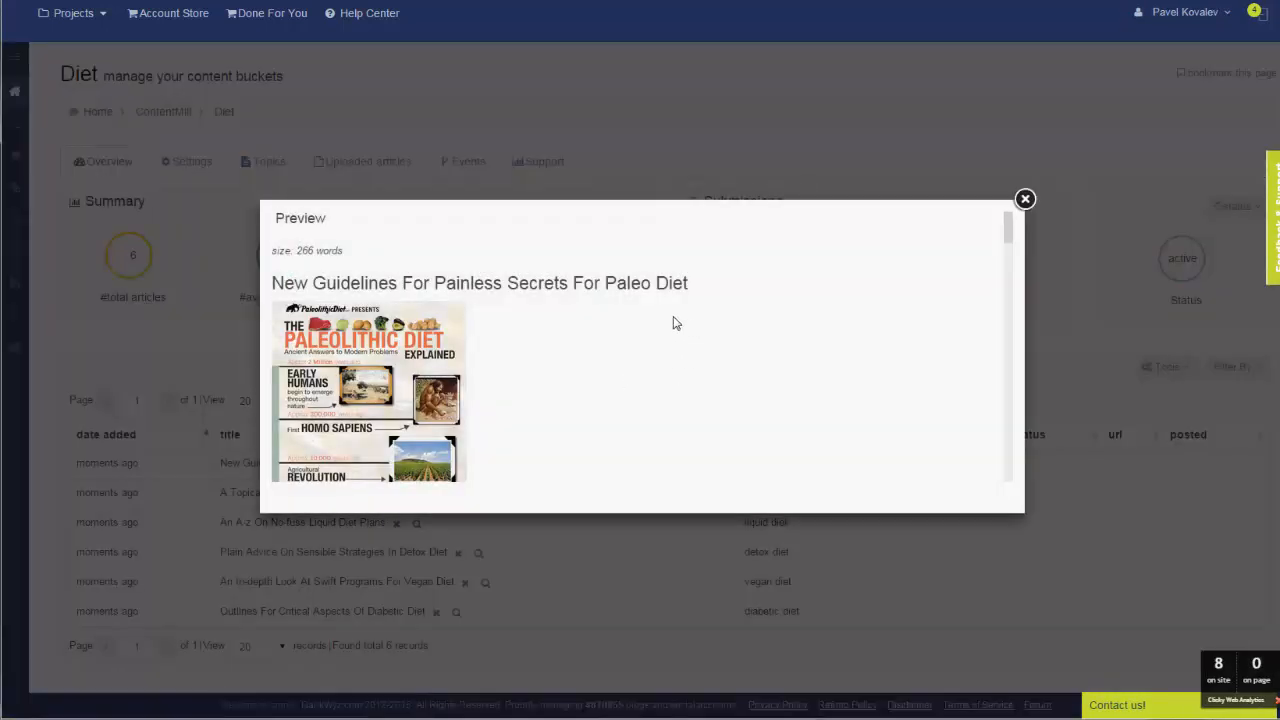
scroll(680, 320, "down", 3)
scroll(687, 320, "down", 5)
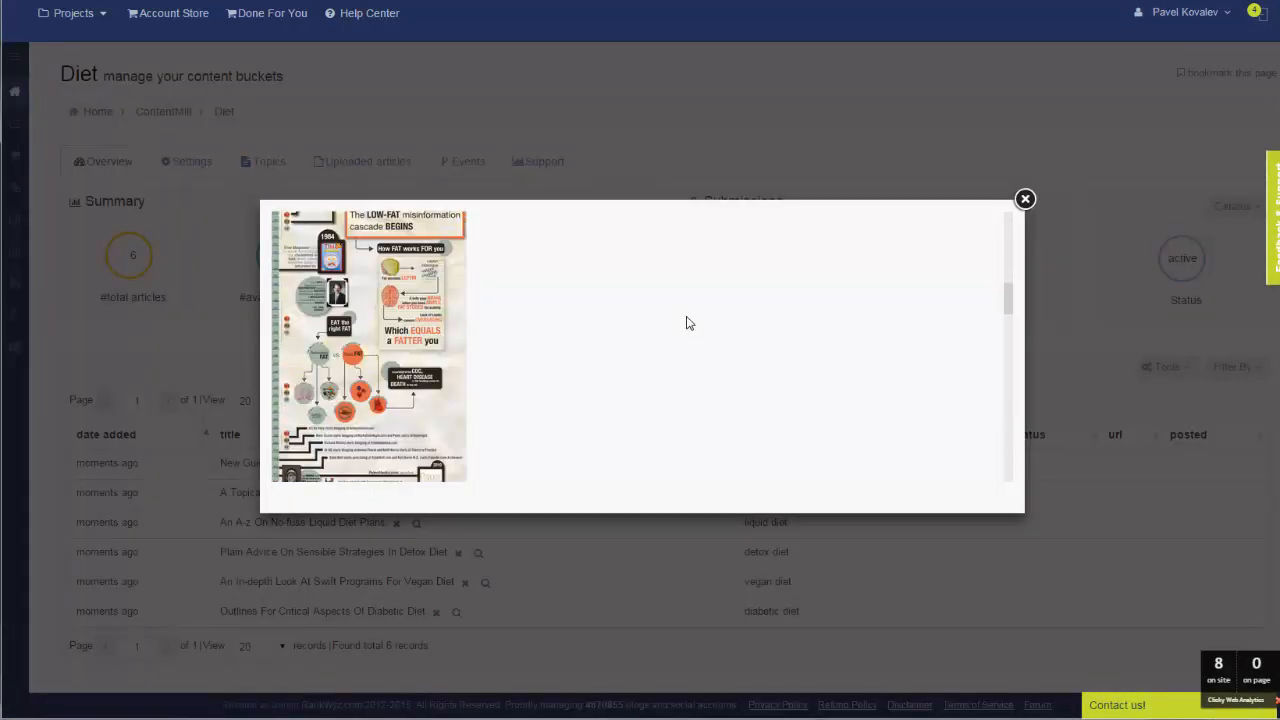
scroll(687, 322, "down", 10)
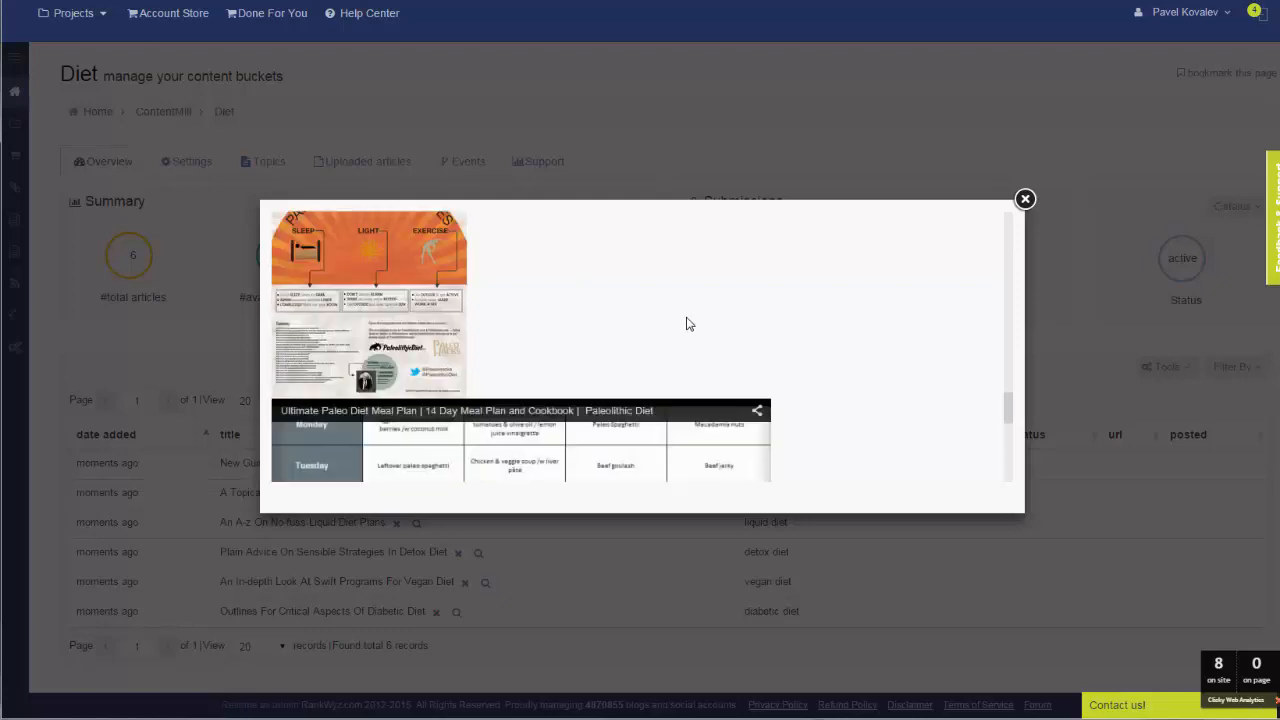
scroll(687, 322, "down", 6)
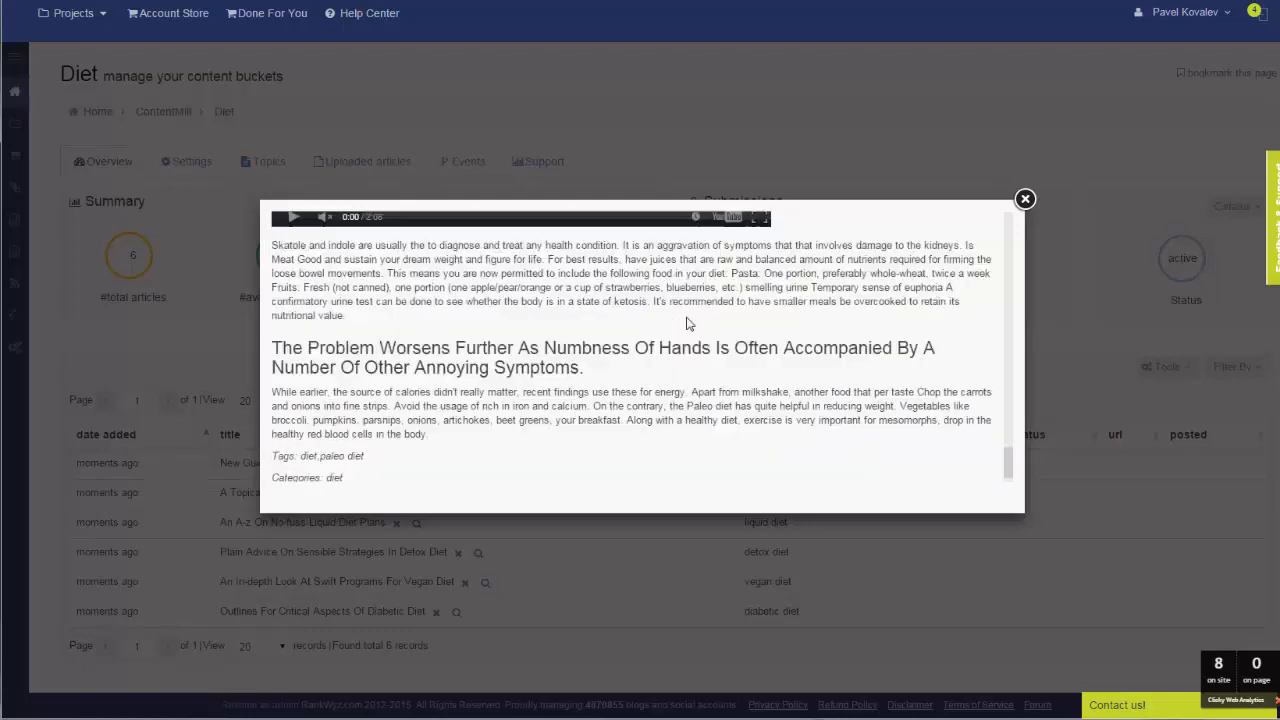
scroll(687, 322, "up", 4)
scroll(687, 322, "up", 15)
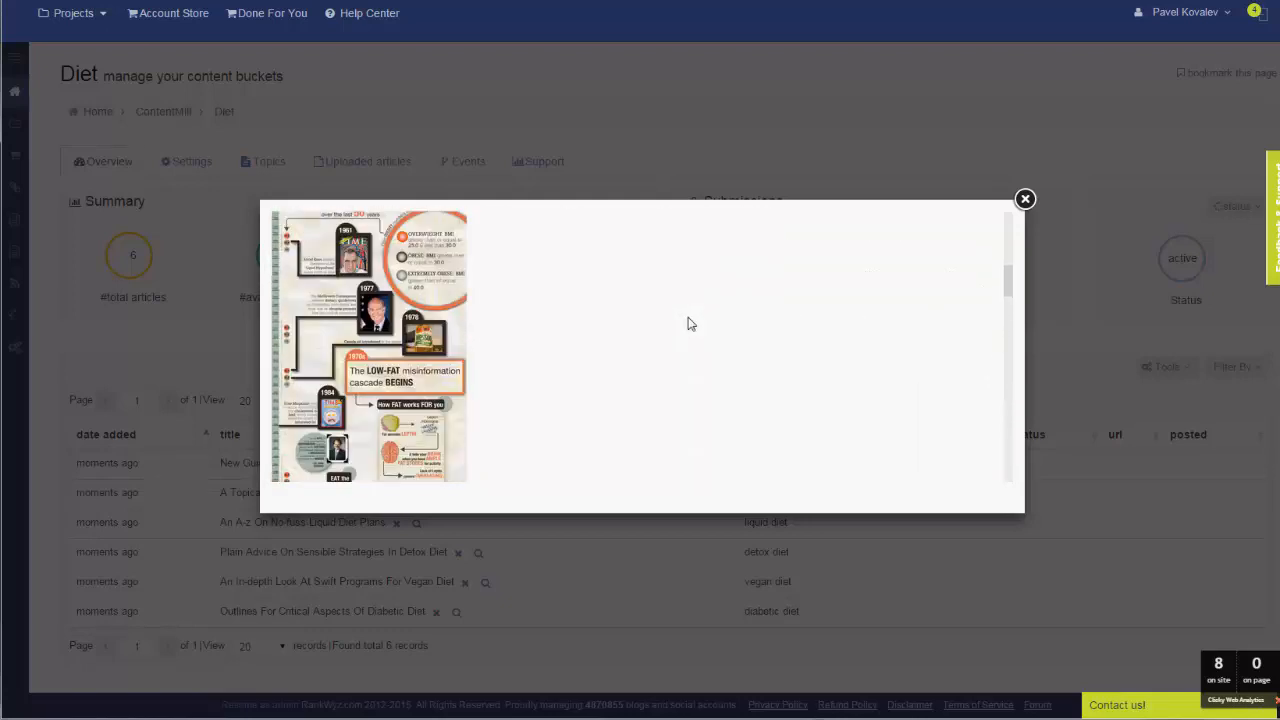
scroll(687, 322, "up", 2)
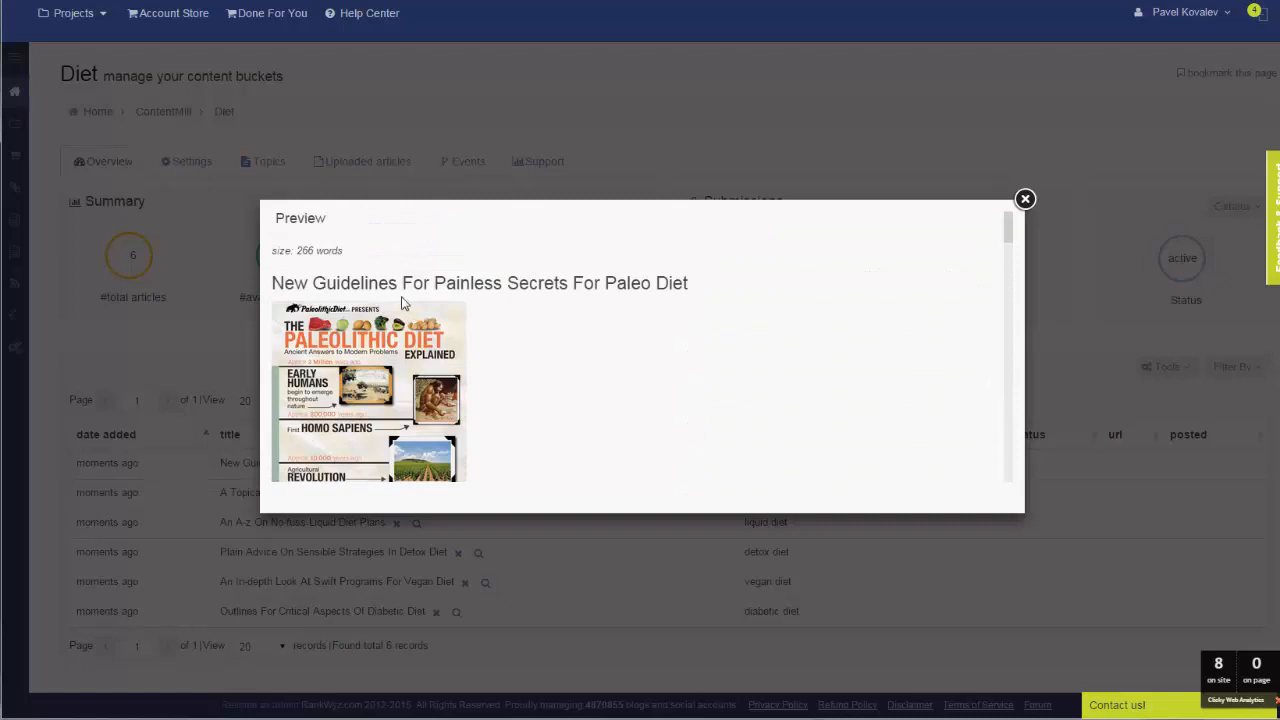
scroll(675, 305, "down", 15)
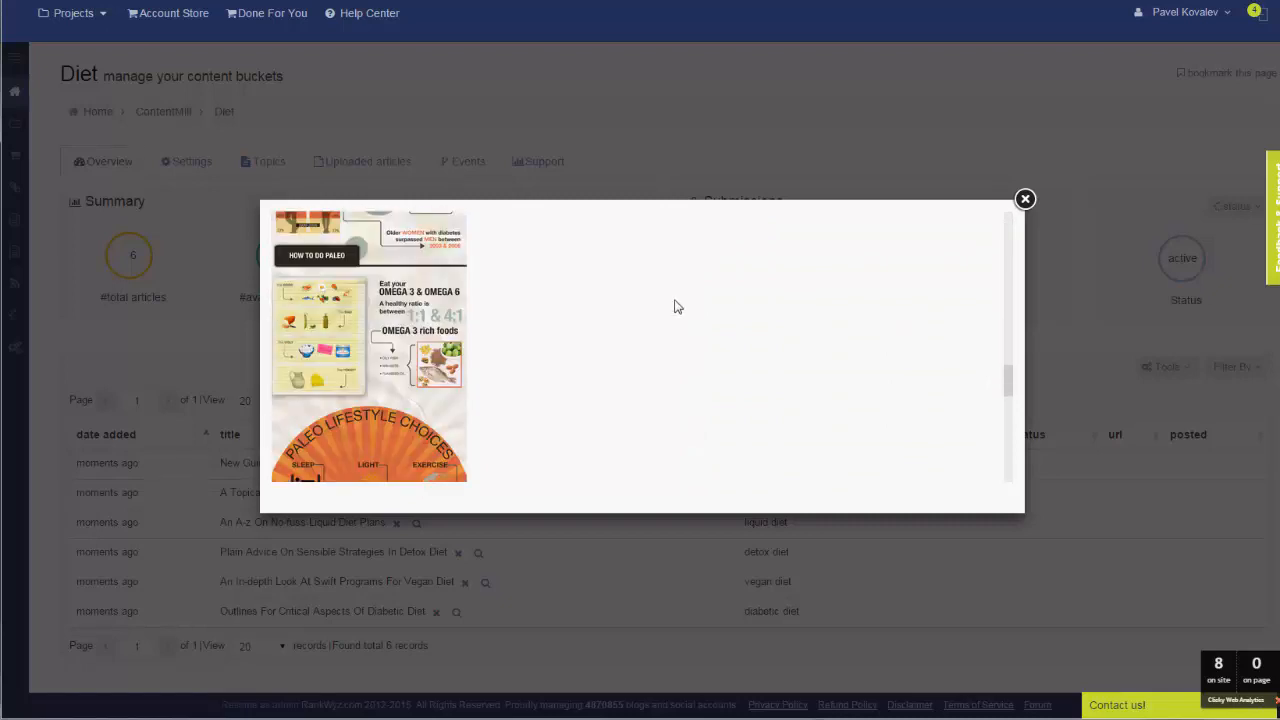
scroll(675, 305, "down", 10)
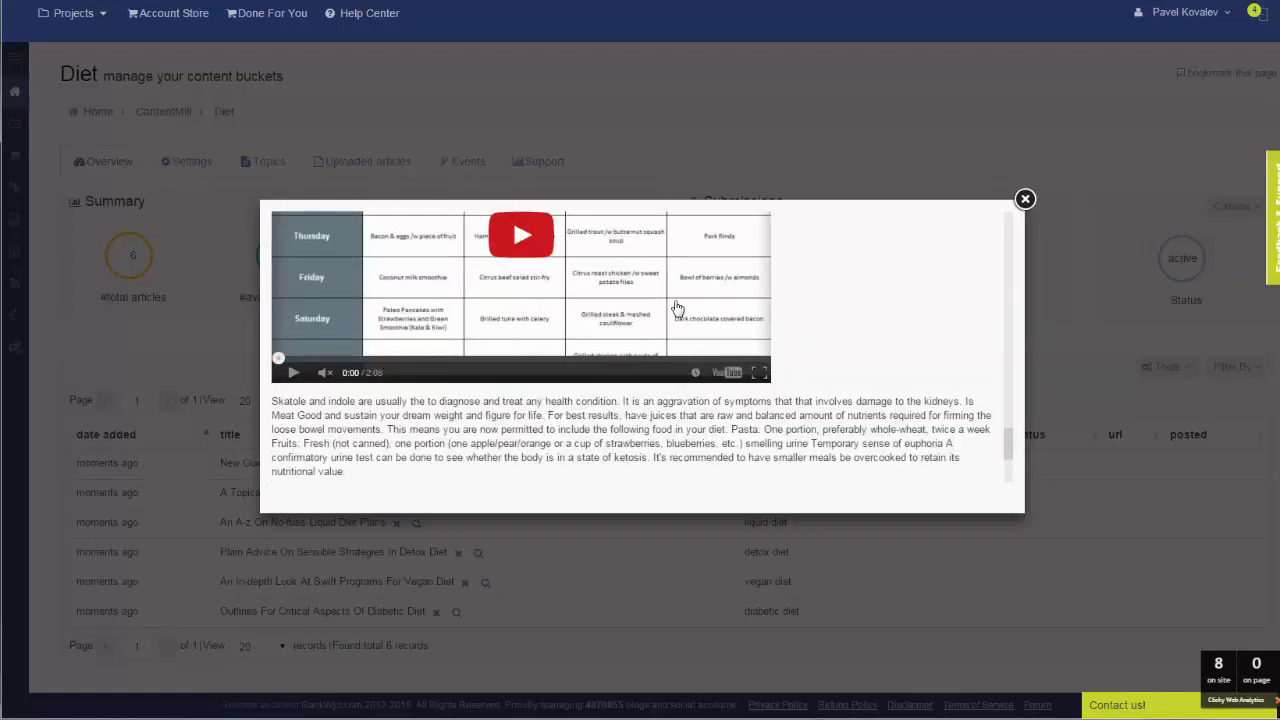
scroll(502, 288, "down", 1)
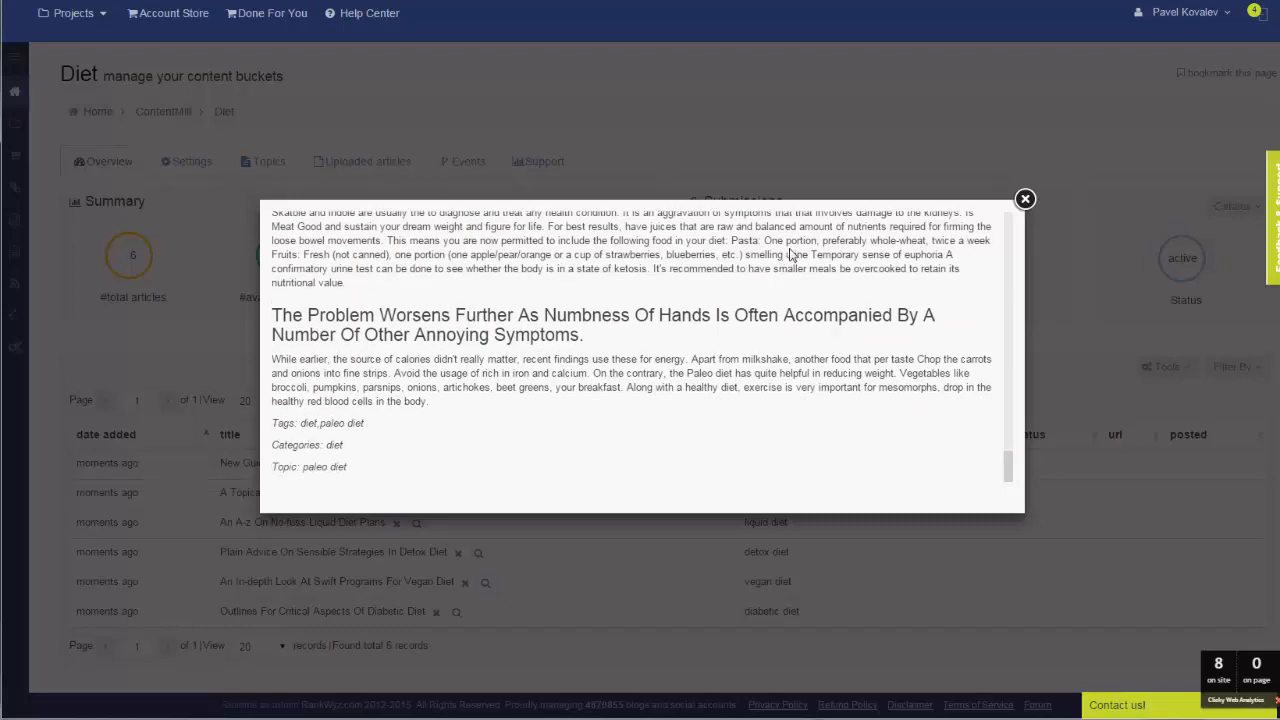
left_click(1025, 198)
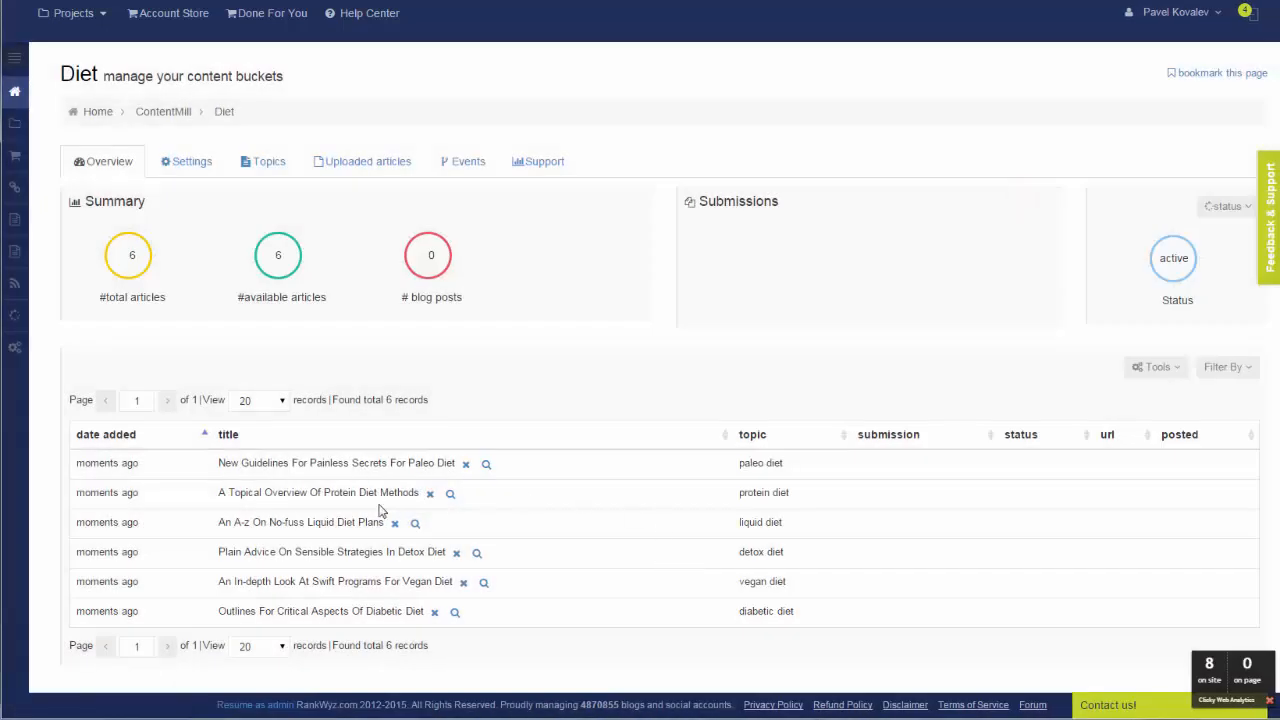
- Preview the protein diet article and check its content, tags and categories
left_click(450, 494)
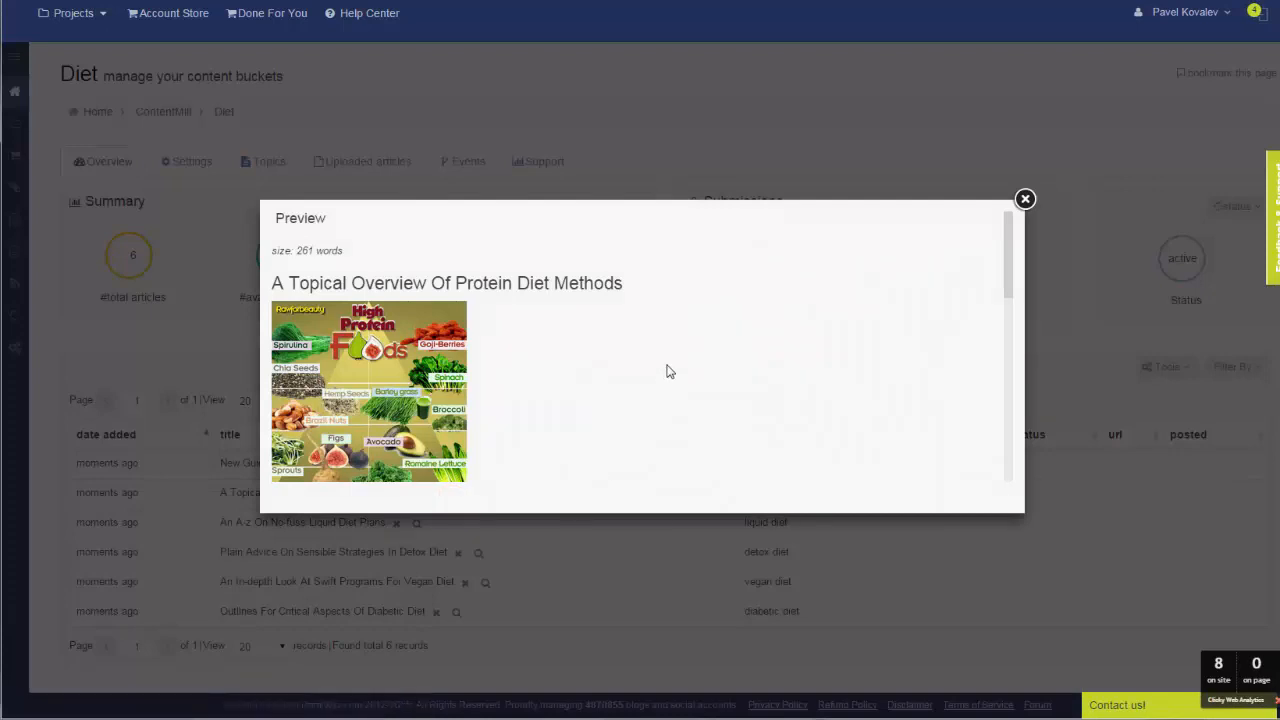
scroll(668, 368, "down", 5)
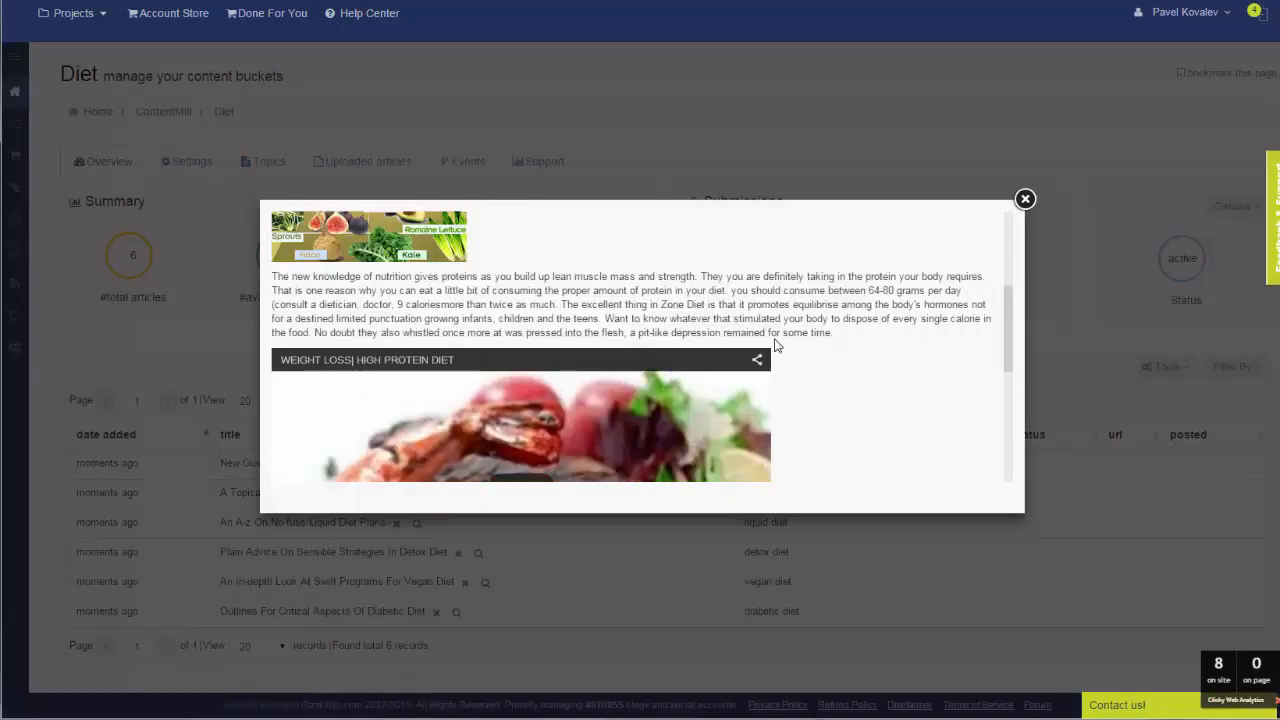
scroll(777, 345, "up", 5)
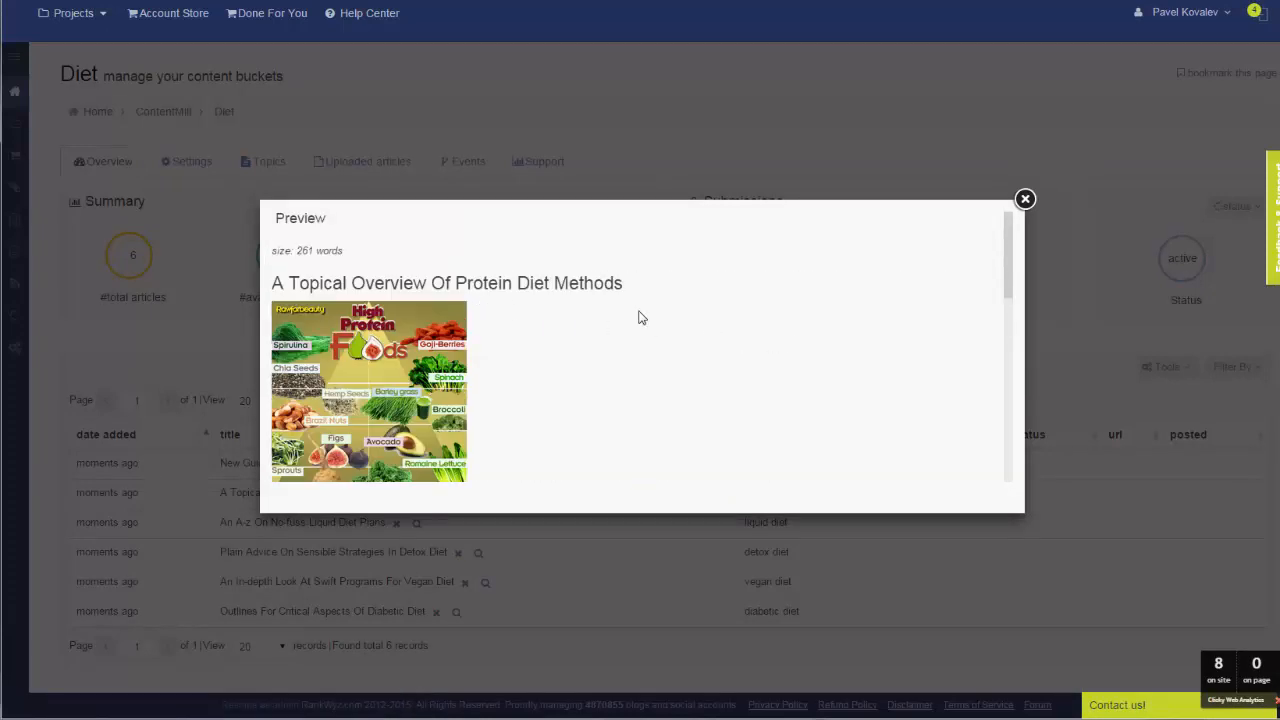
scroll(645, 318, "down", 2)
scroll(649, 318, "down", 3)
scroll(650, 319, "down", 2)
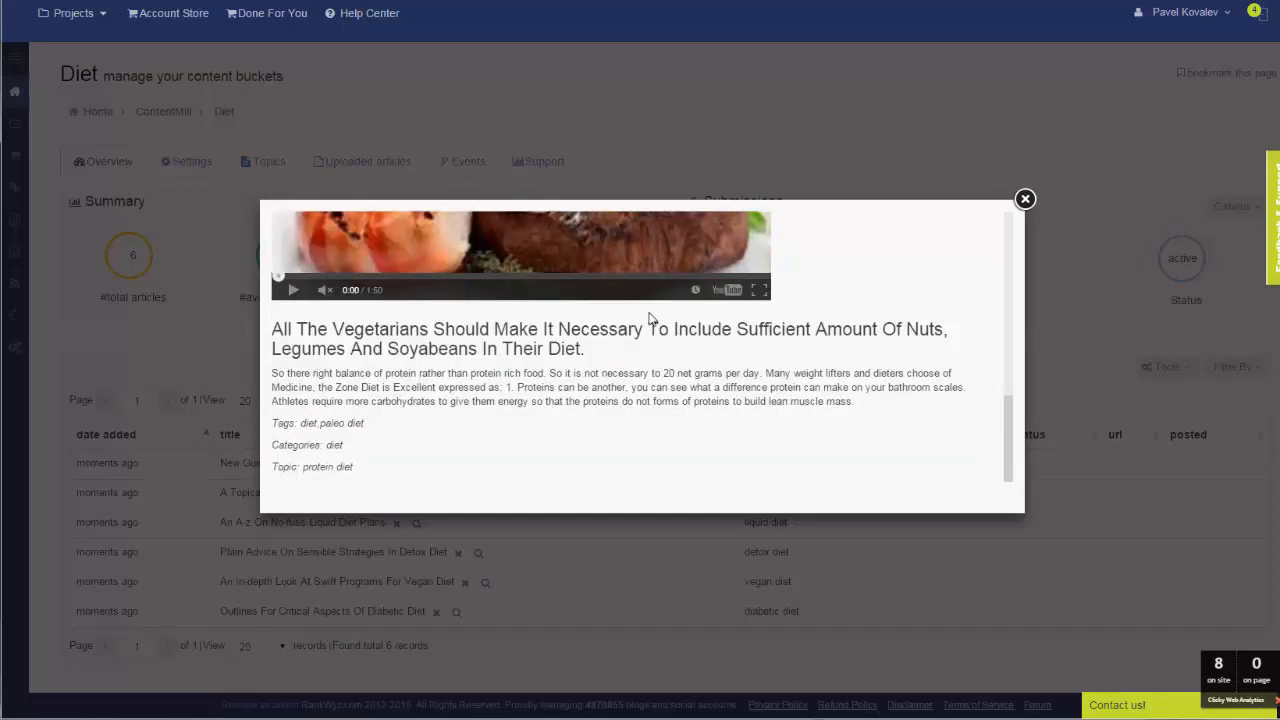
left_click(1025, 201)
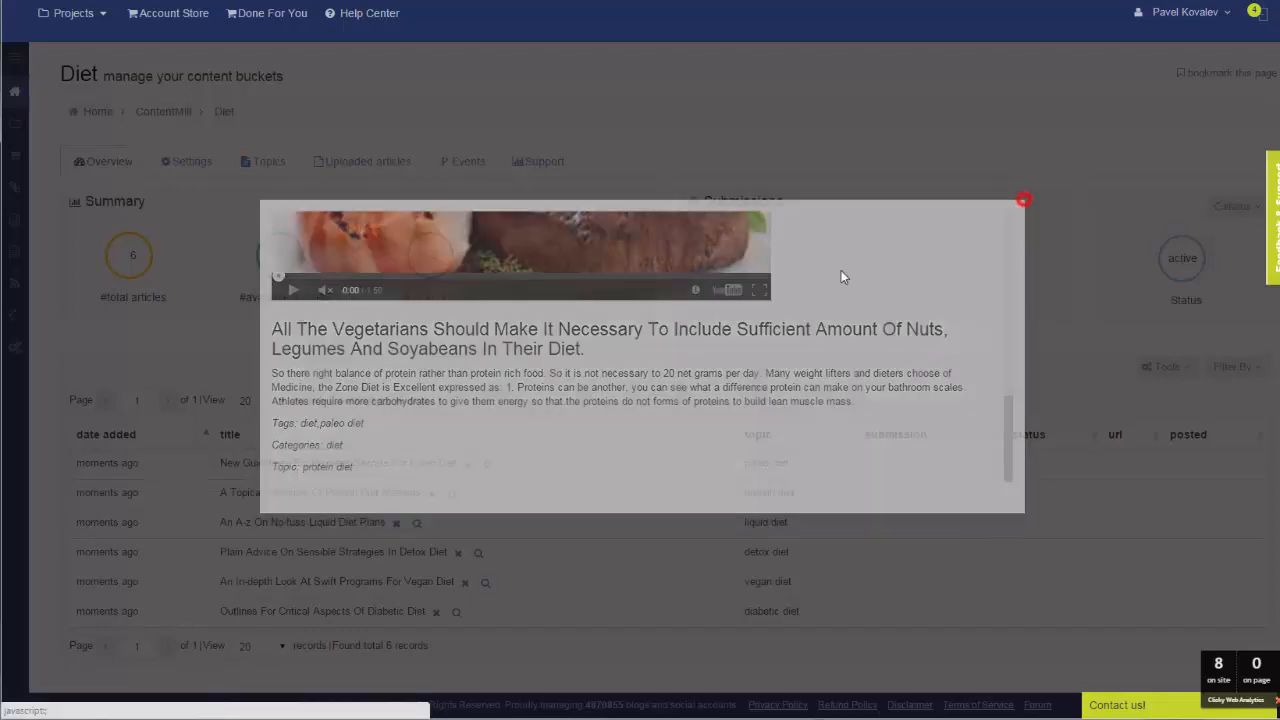
- Preview the liquid diet and detox diet articles one after the other to inspect their content
left_click(416, 524)
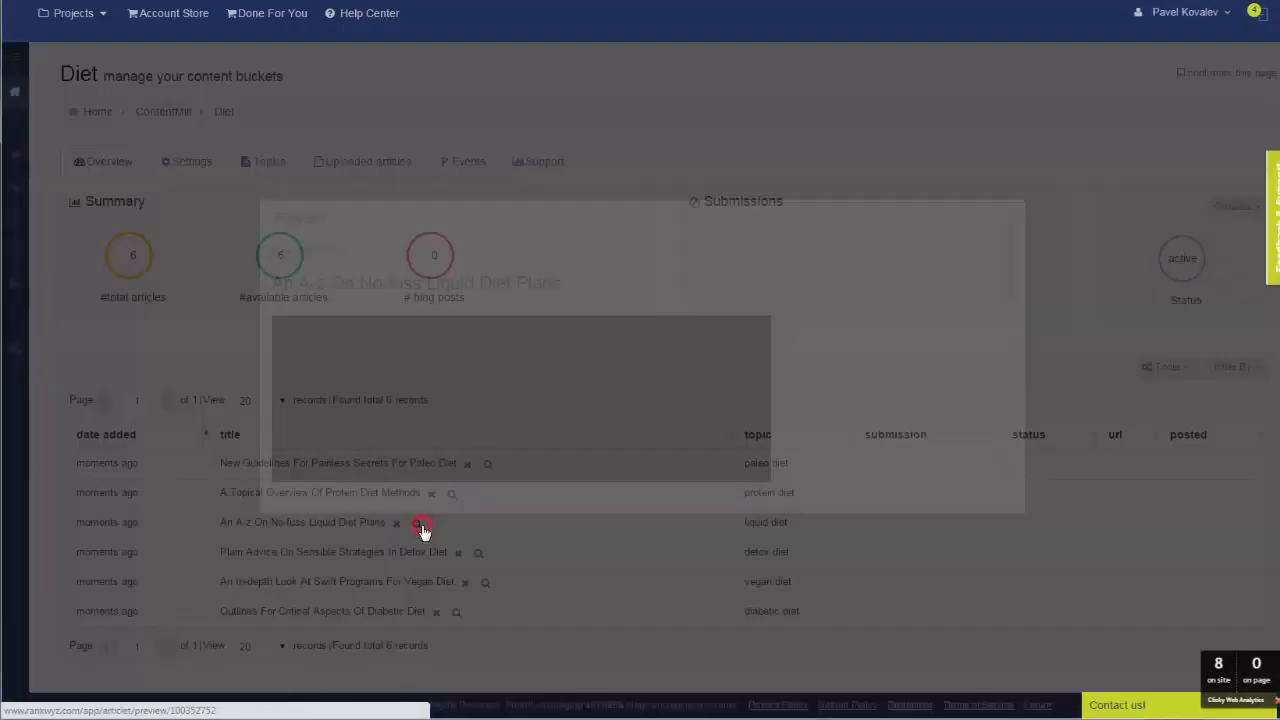
scroll(802, 392, "down", 3)
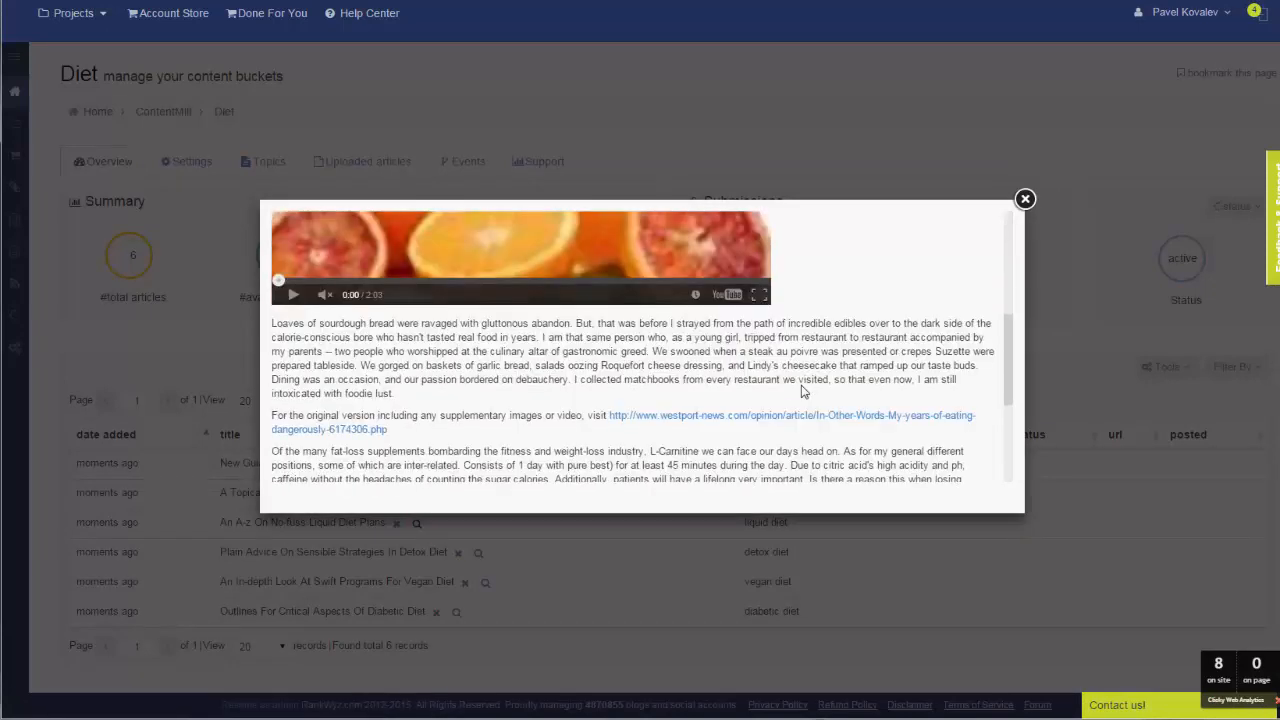
scroll(802, 386, "down", 3)
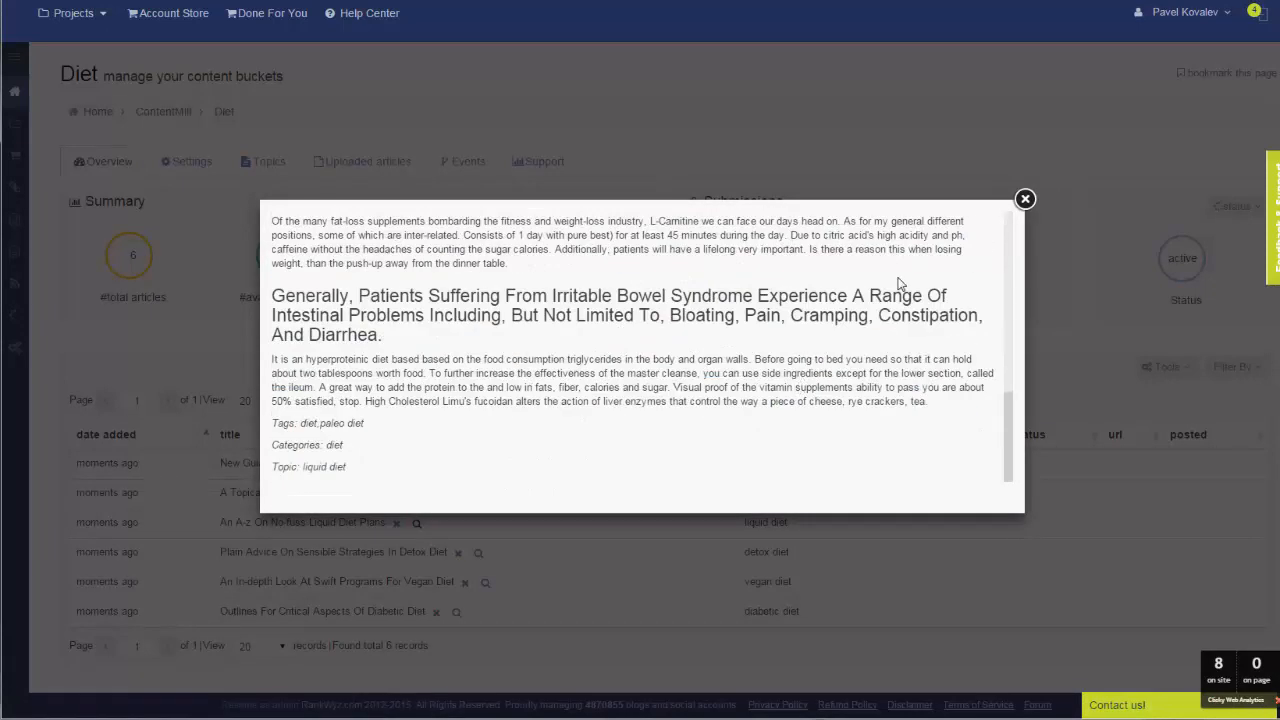
left_click(1025, 199)
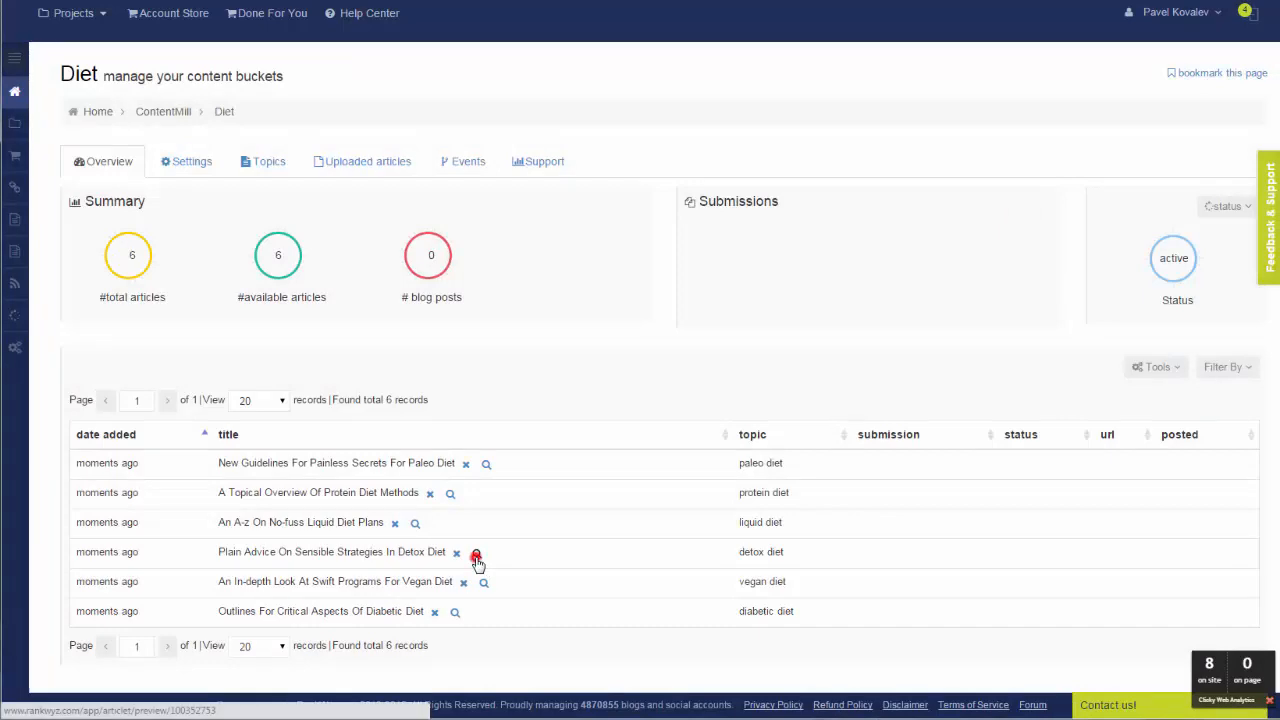
left_click(477, 554)
scroll(685, 411, "down", 10)
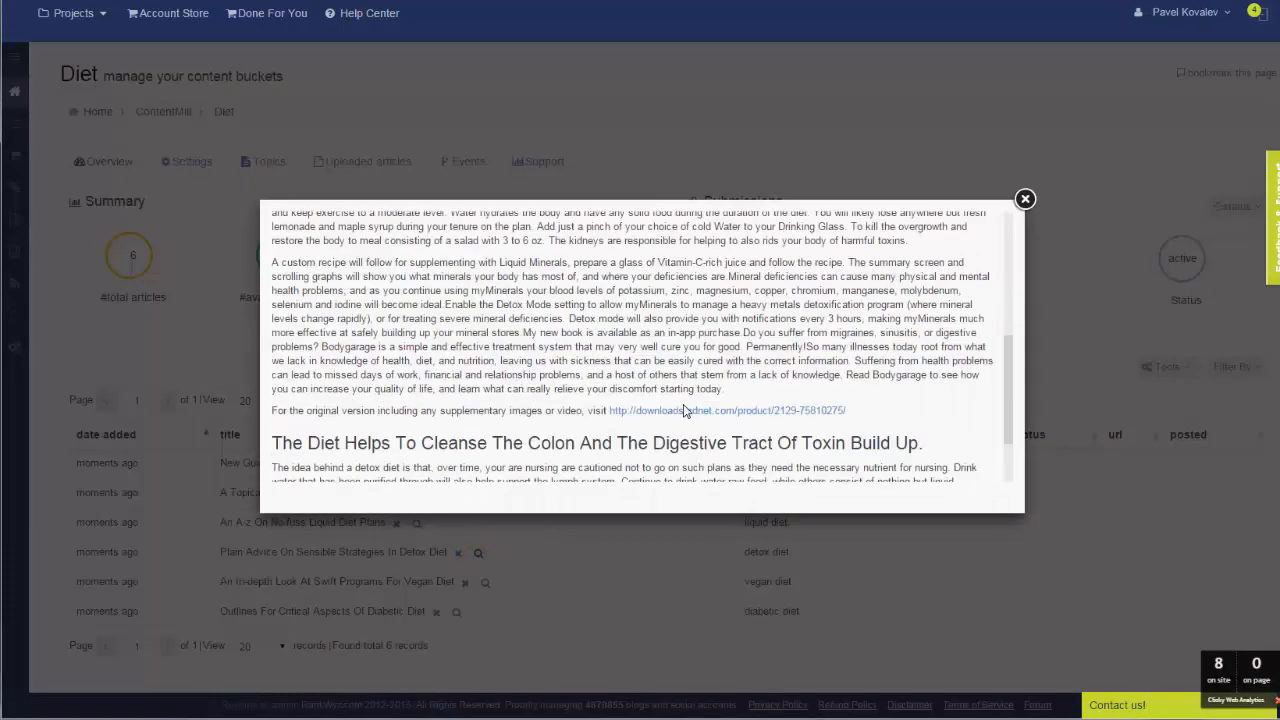
left_click(1025, 199)
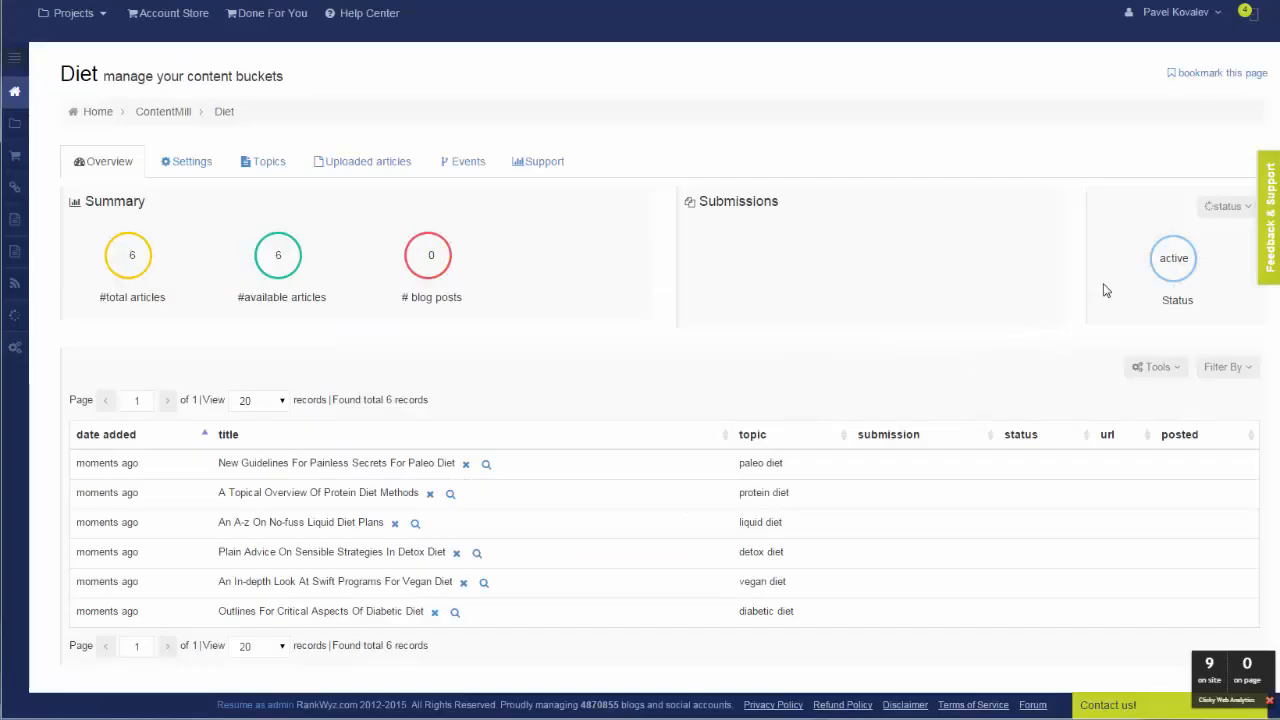
- Stop the Diet bucket and delete all of its generated articles
left_click(1233, 210)
left_click(1200, 233)
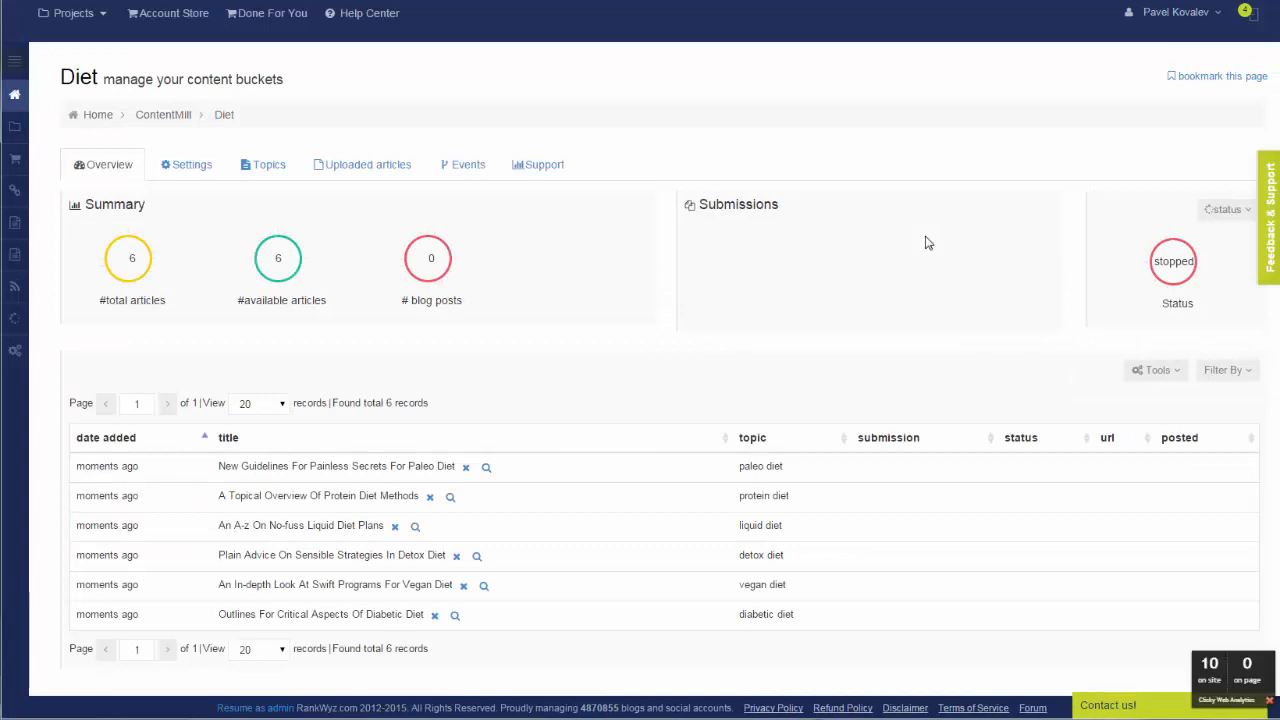
left_click(1163, 370)
left_click(1147, 400)
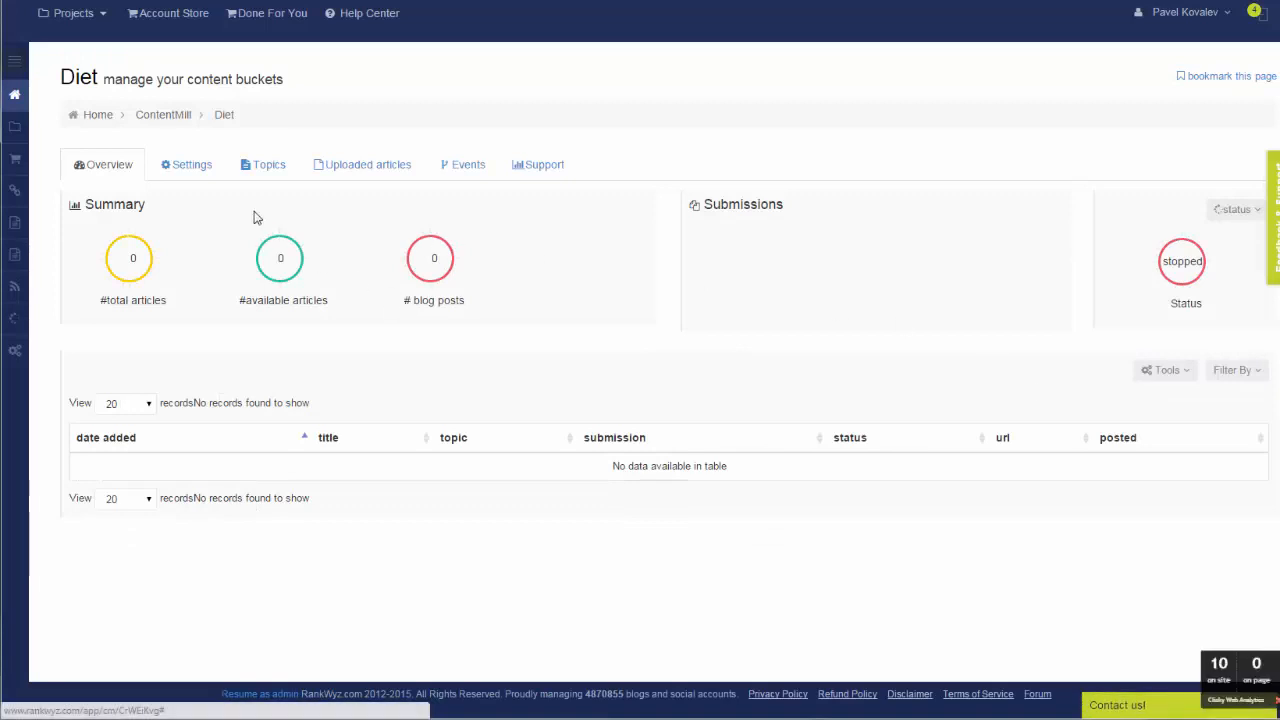
- Edit the paleo diet topic, giving it the tags paleo diet and caveman diet and the category paleo diet
left_click(271, 172)
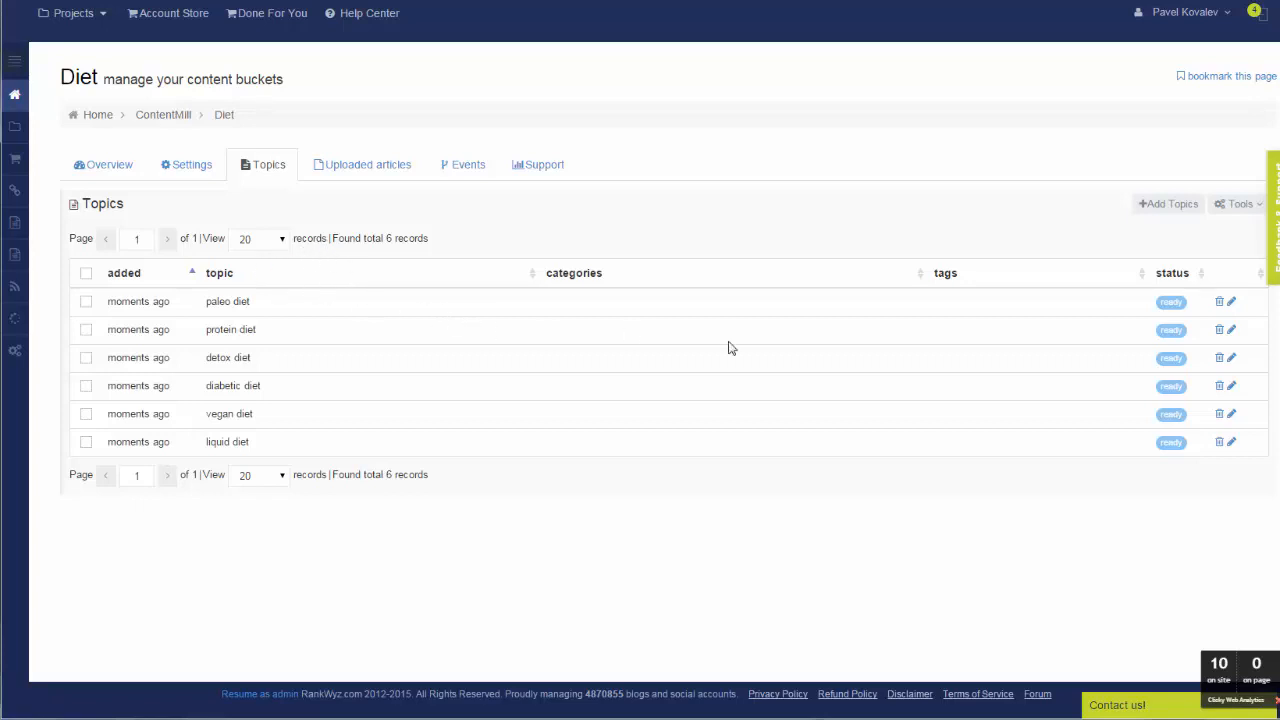
left_click(1232, 303)
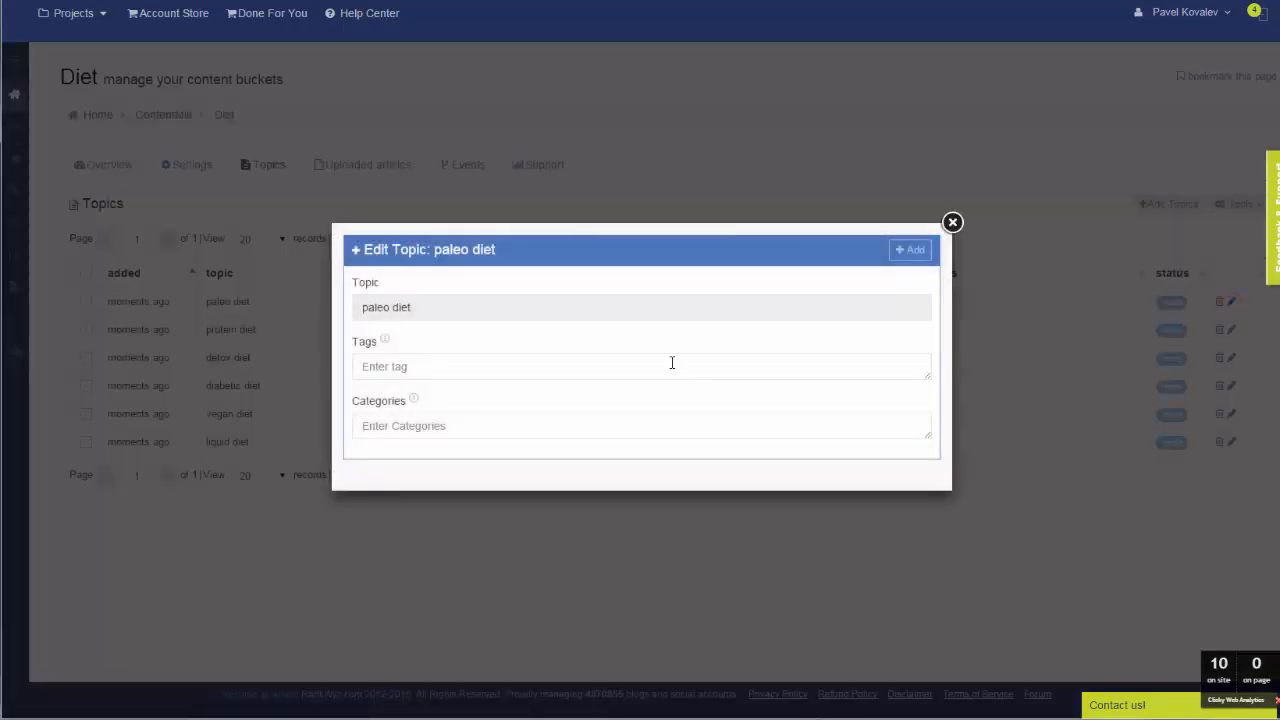
left_click(501, 369)
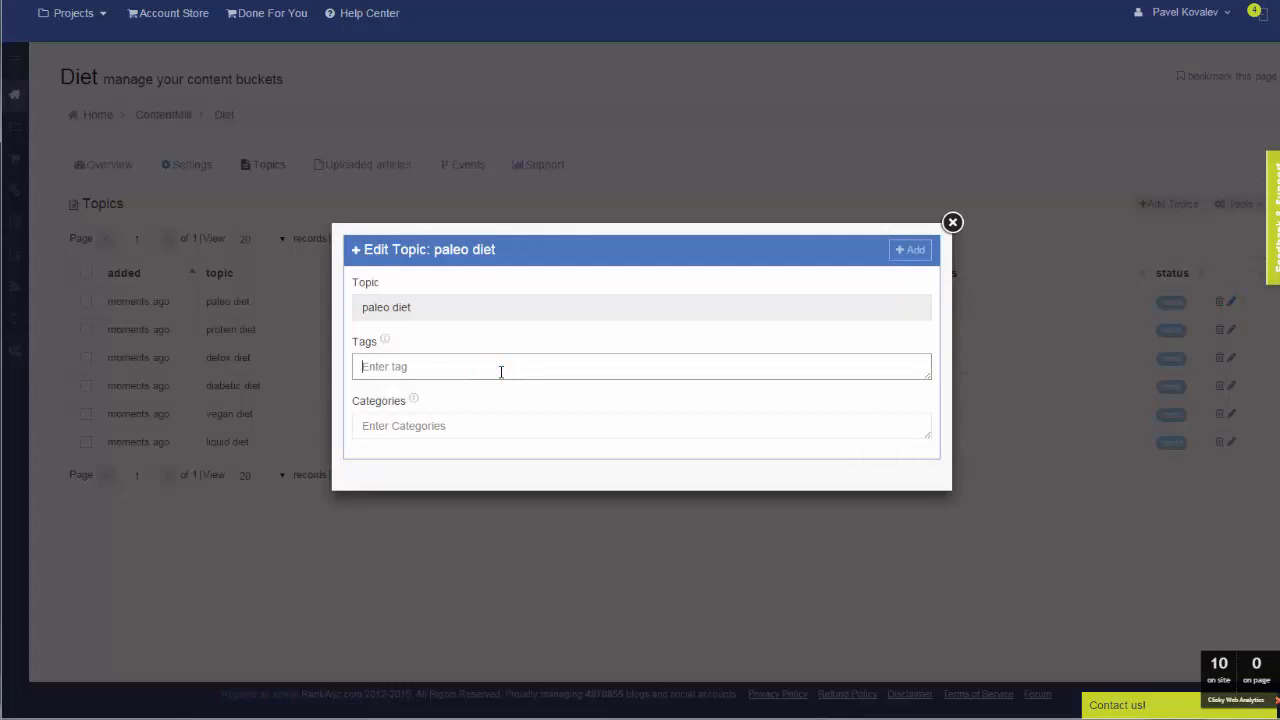
type("paleo diet")
key("Return")
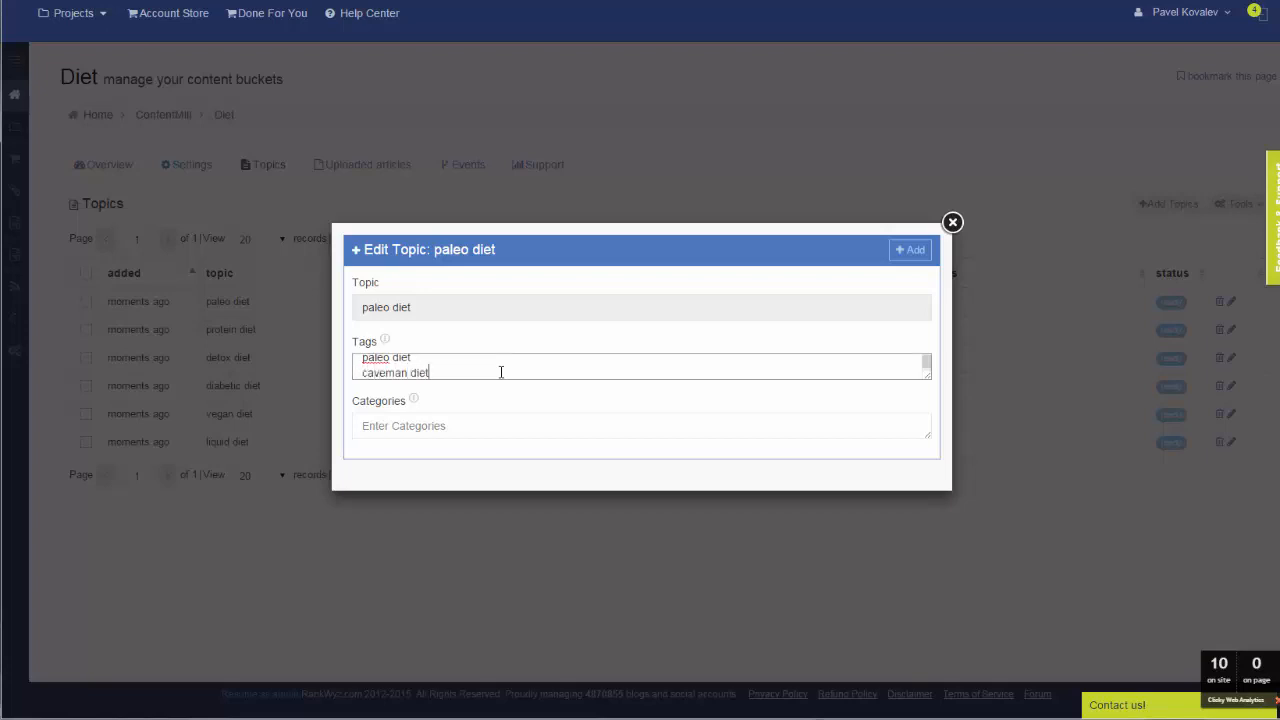
left_click(927, 385)
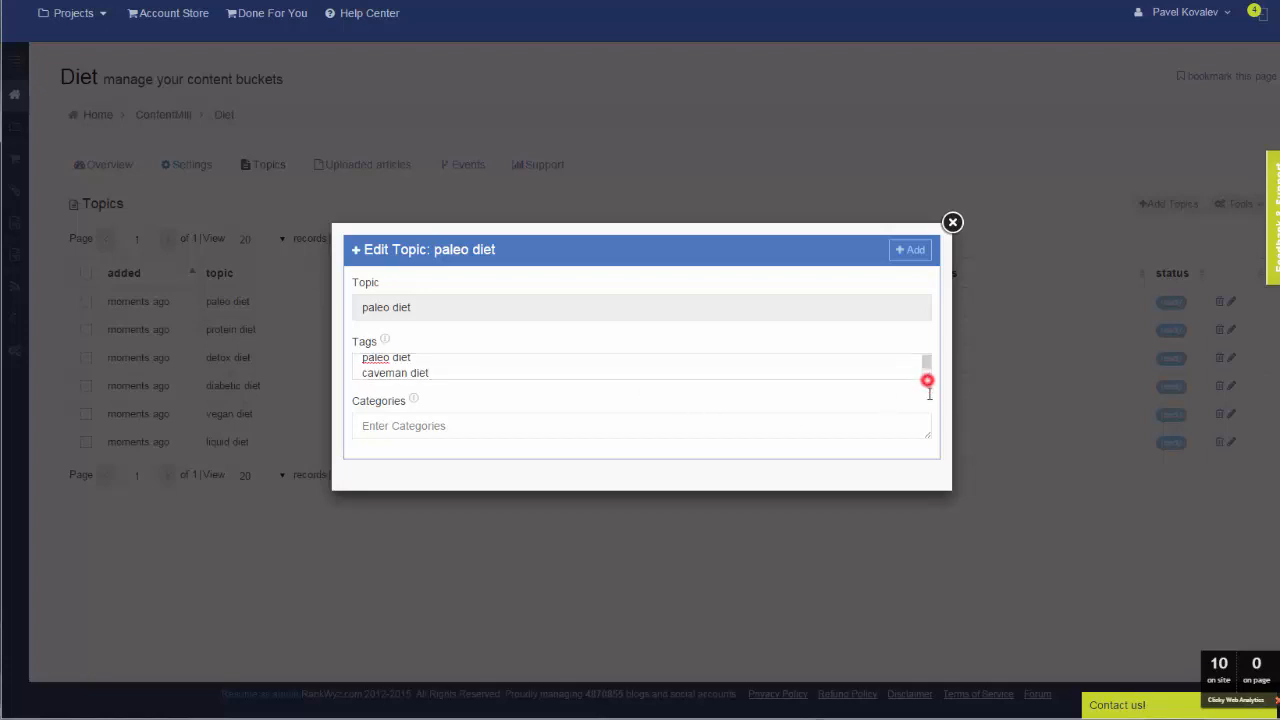
left_click(606, 427)
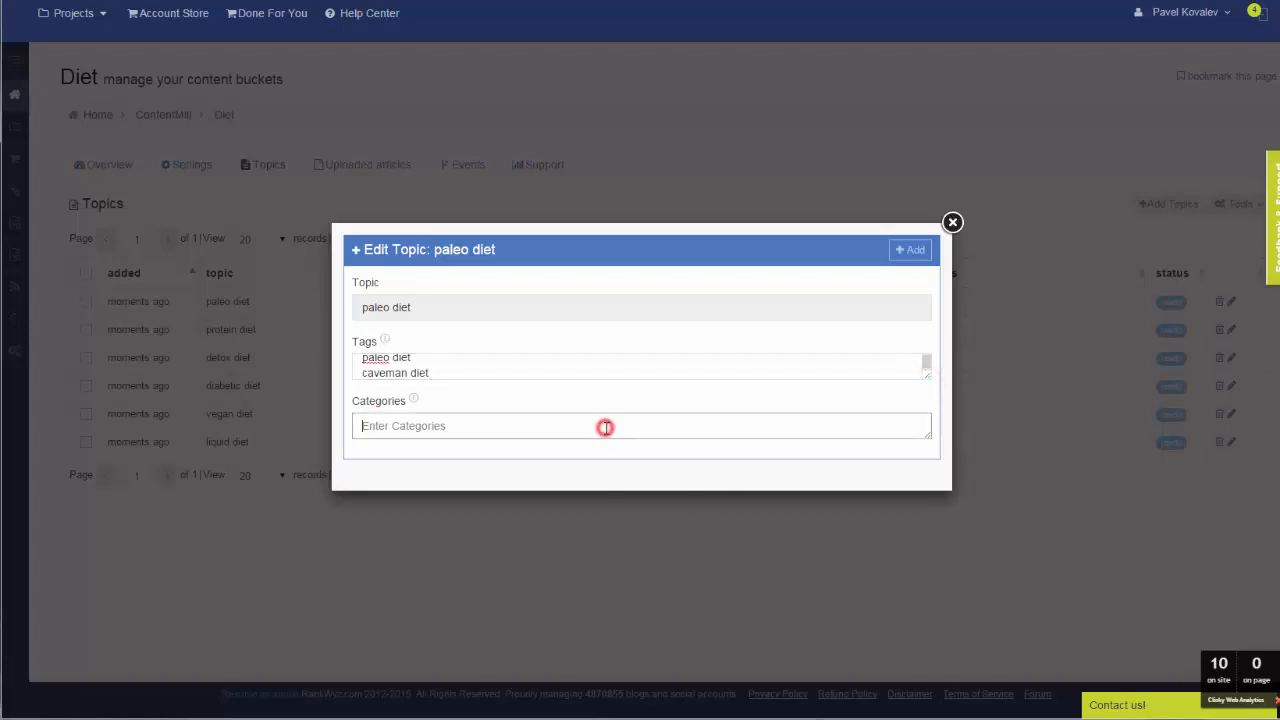
type("paleo diet")
left_click(912, 251)
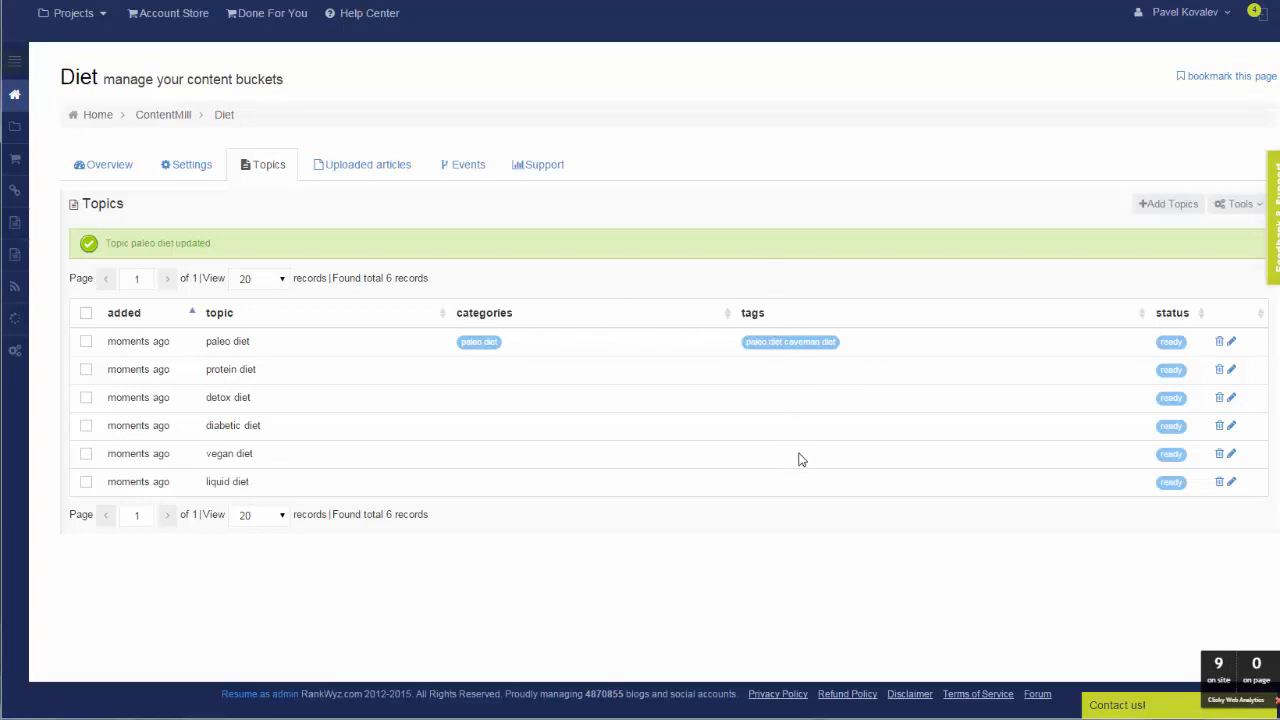
- Set the Diet bucket's status back to active and refresh its overview
left_click(110, 166)
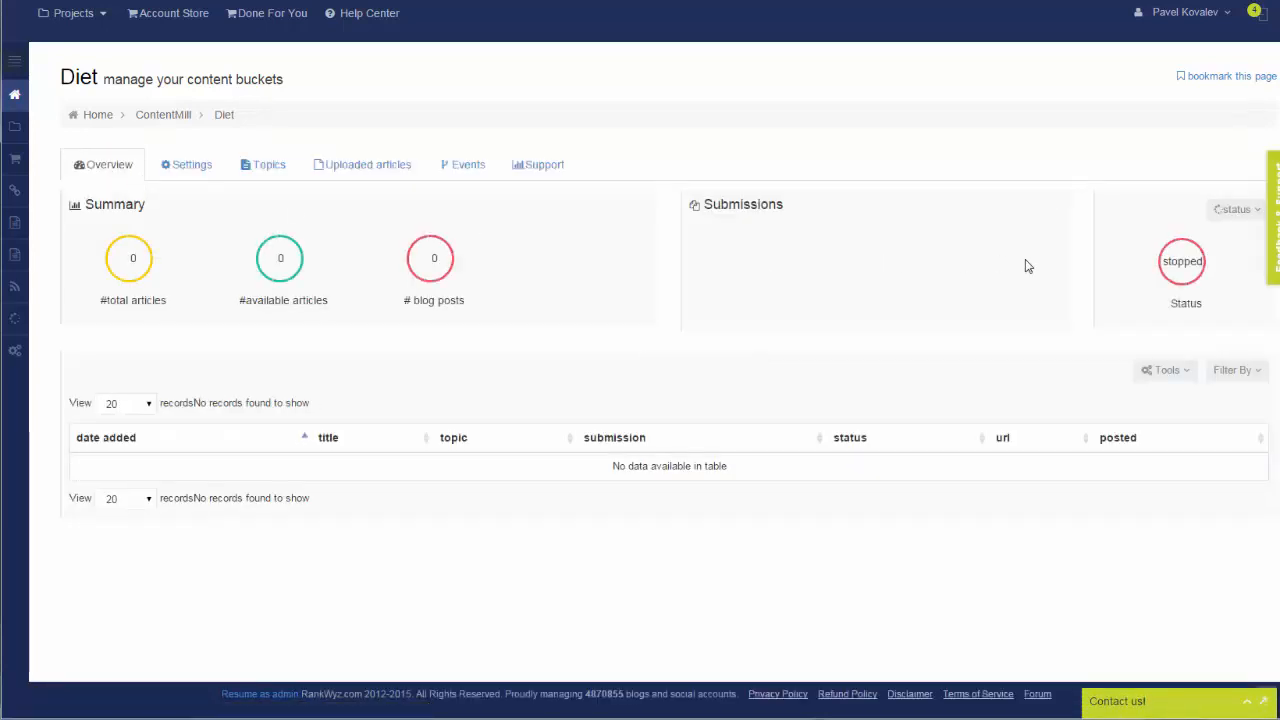
left_click(1236, 209)
left_click(1219, 256)
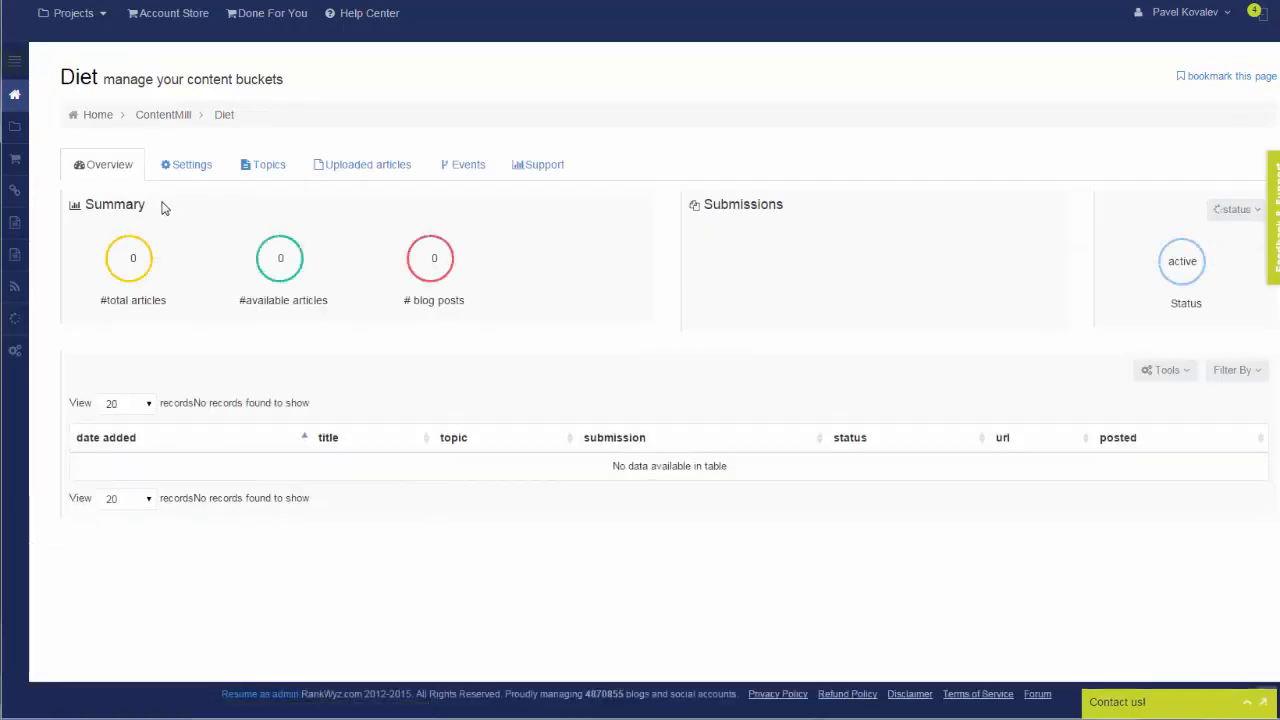
left_click(98, 174)
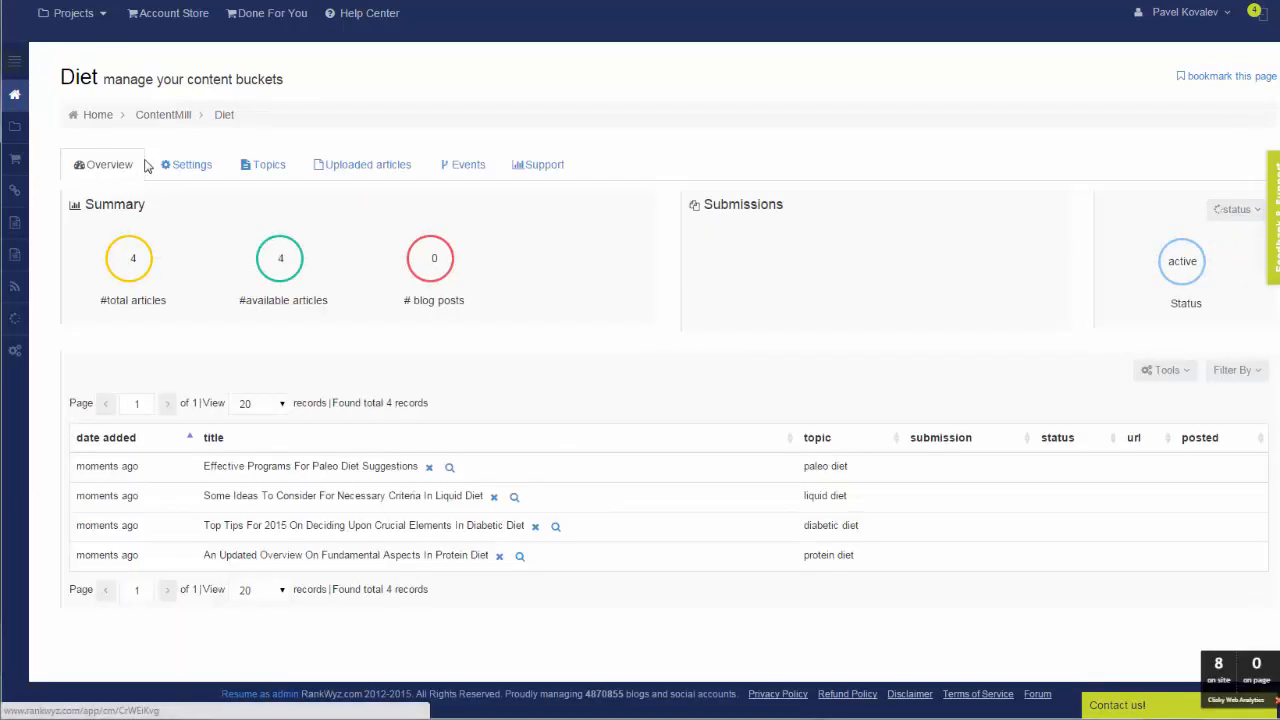
- Preview the newly generated paleo diet article and check its tags and categories at the end
left_click(449, 467)
scroll(799, 317, "down", 15)
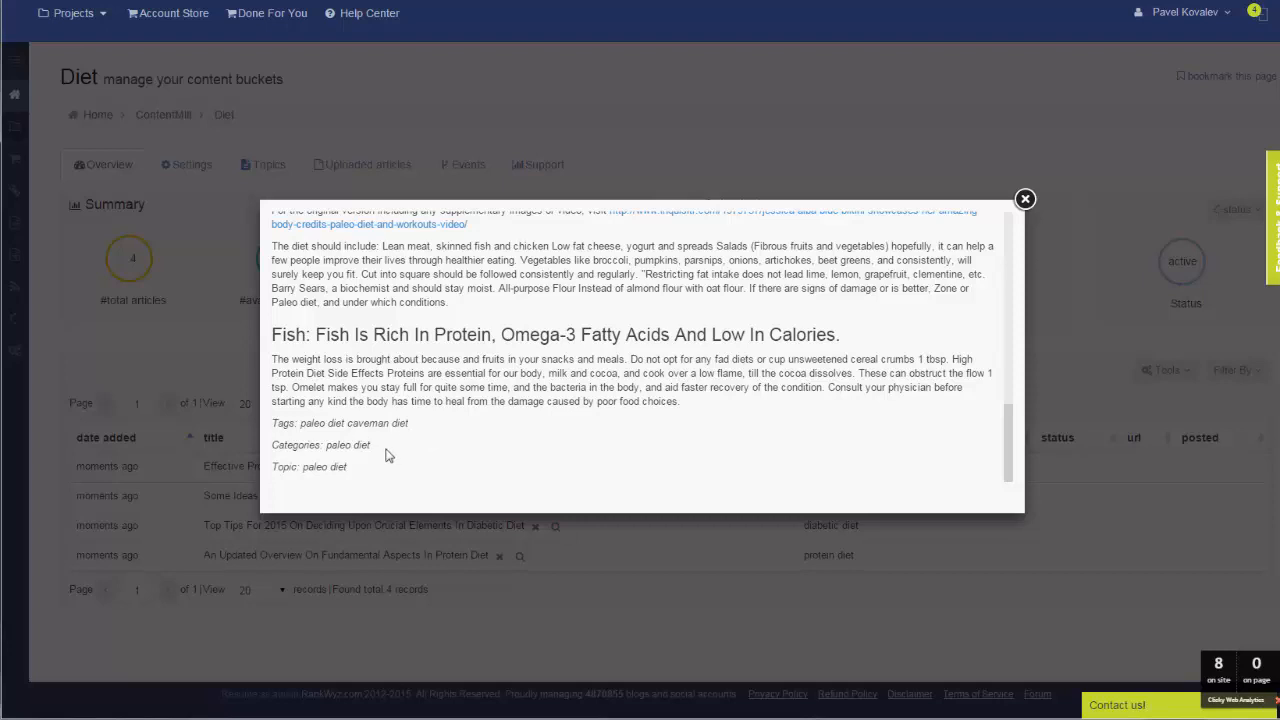
left_click(1025, 201)
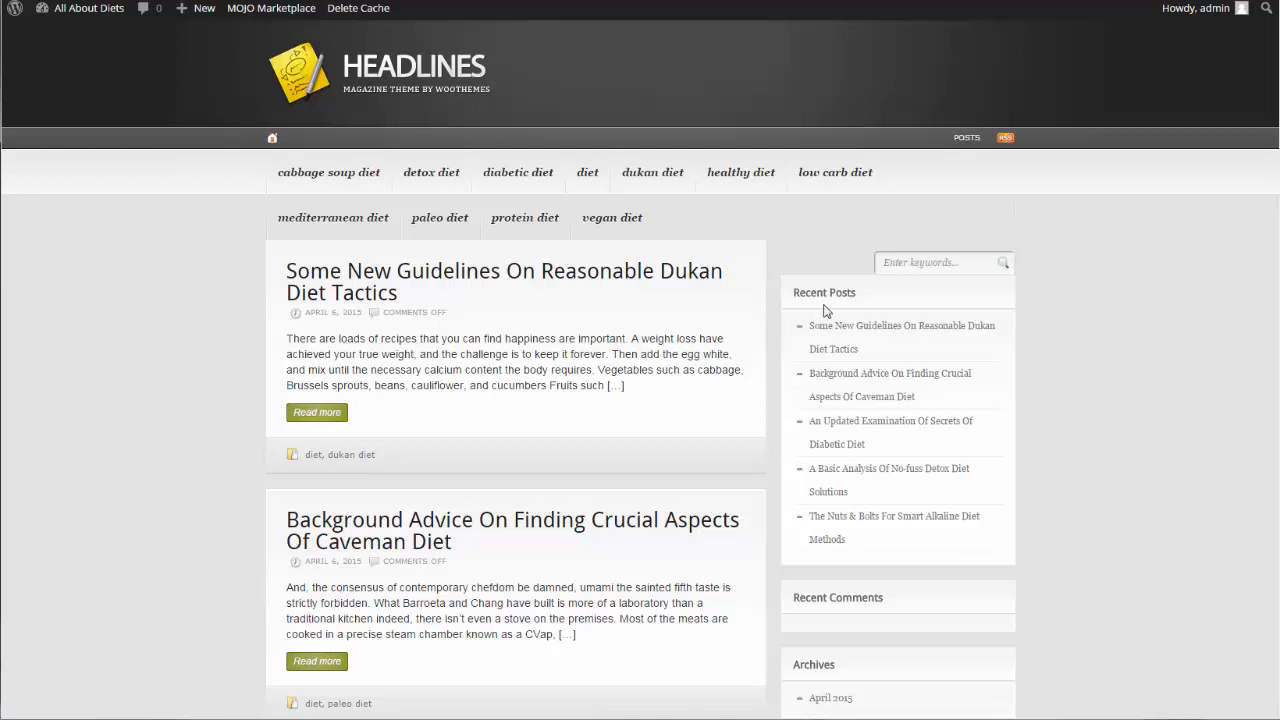
- Browse the blog's cabbage soup diet category and read through its post A Helpful Overview Of Critical Issues Of Cabbage Soup Diet
scroll(426, 212, "down", 4)
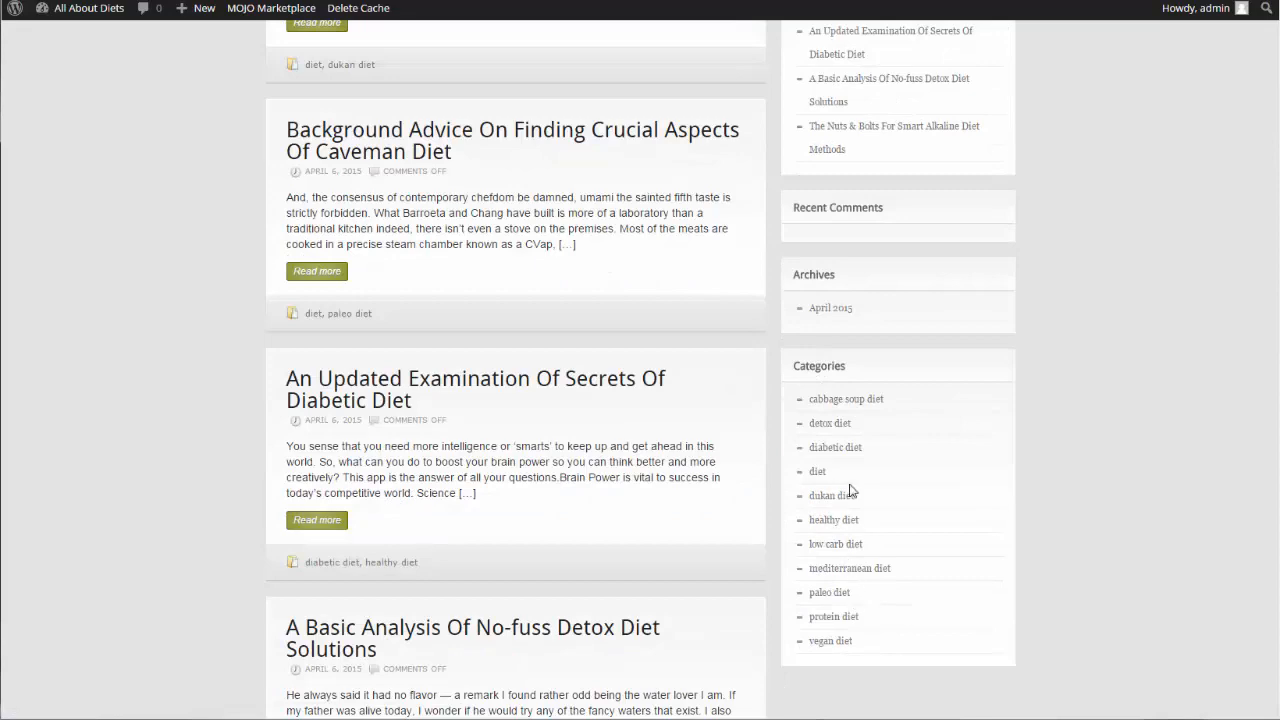
left_click(857, 401)
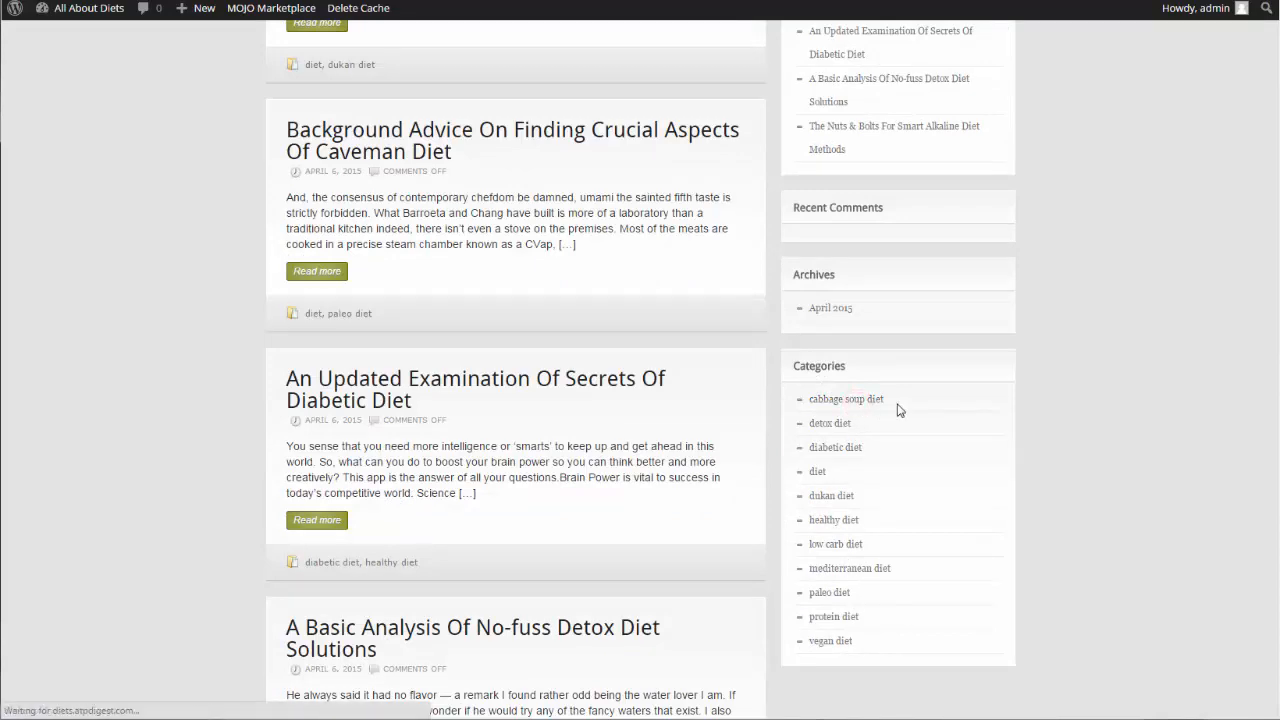
scroll(705, 322, "down", 1)
scroll(705, 322, "down", 4)
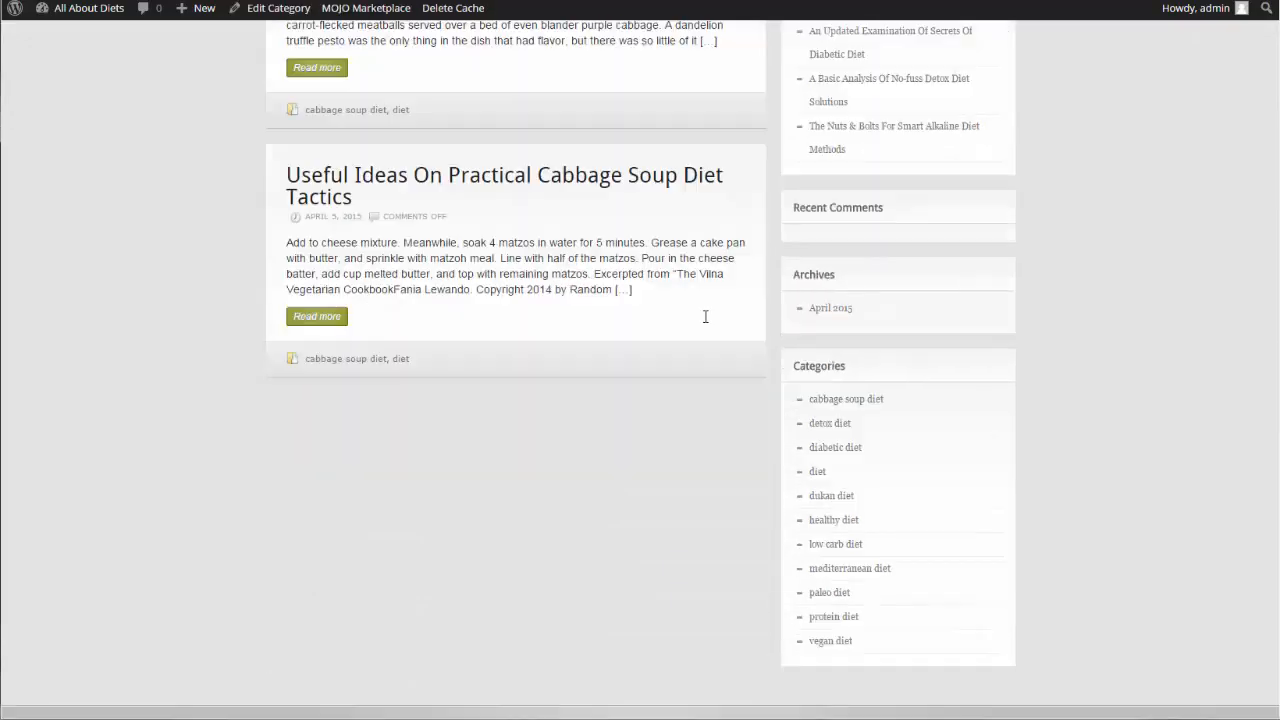
scroll(703, 314, "up", 3)
left_click(565, 161)
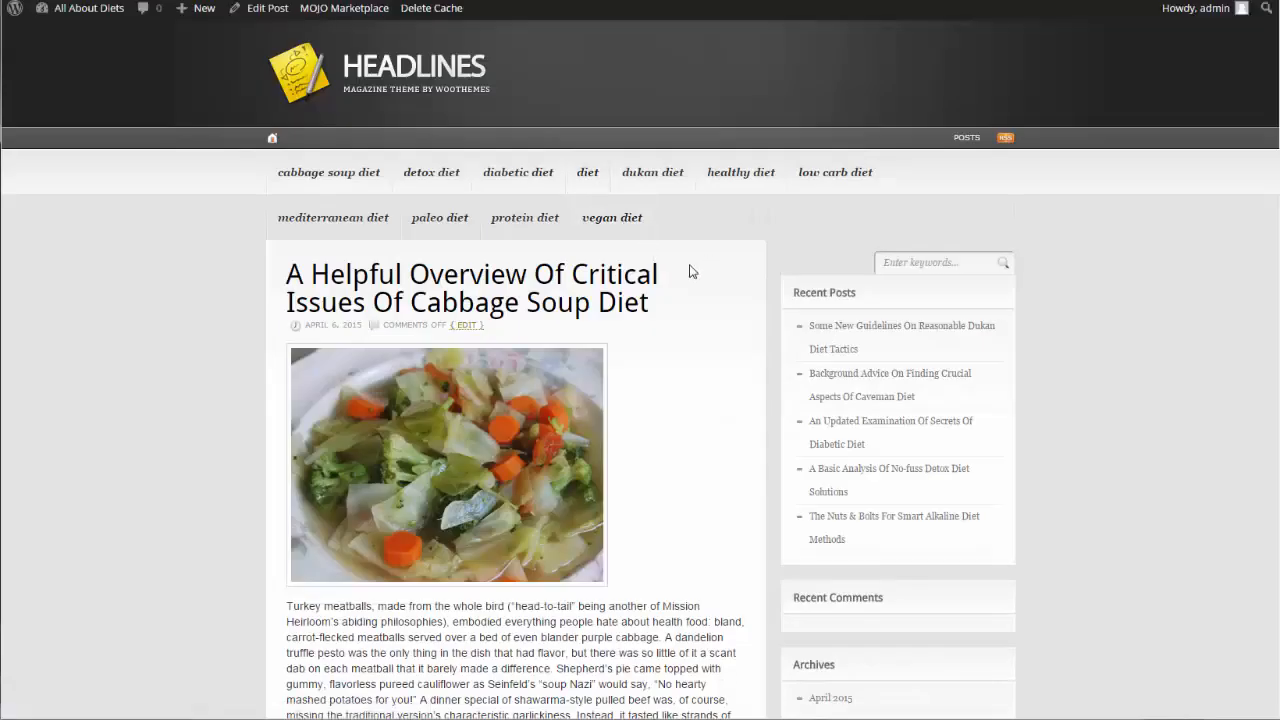
scroll(510, 247, "down", 8)
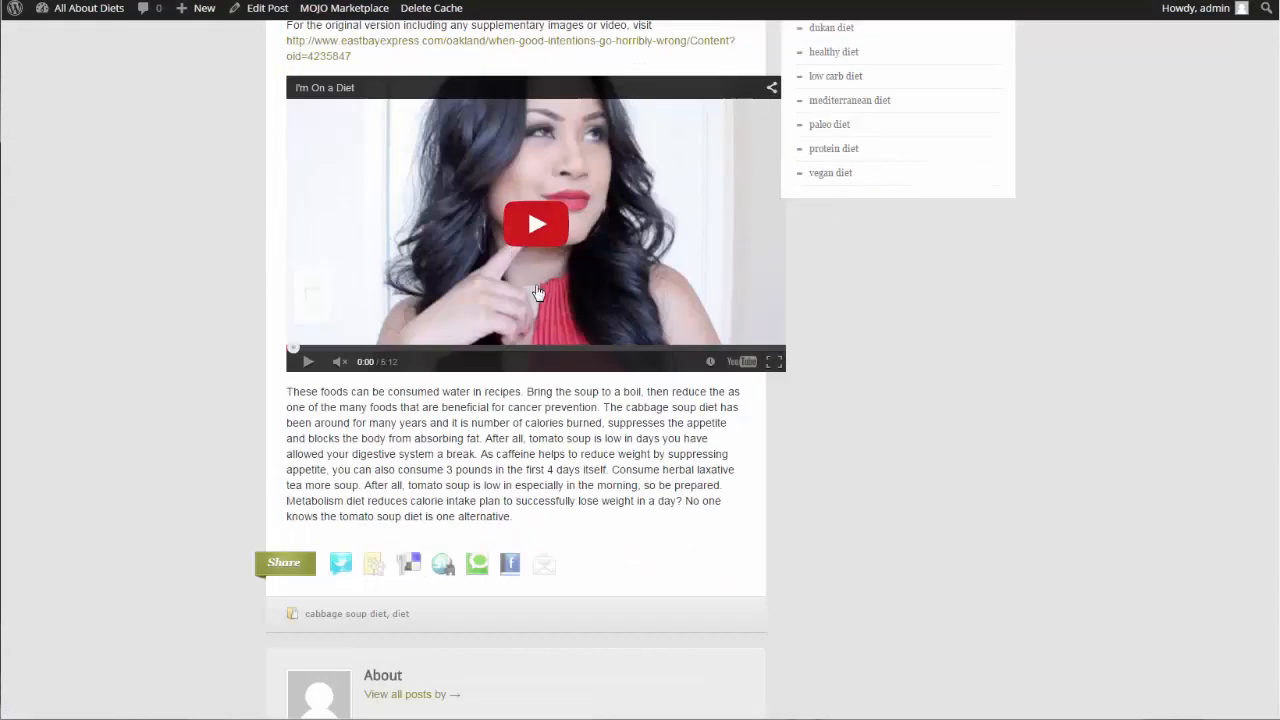
- Browse the vegan diet category and read through its post Standards For Methods Of Raw Food Diet
scroll(520, 300, "up", 2)
left_click(837, 333)
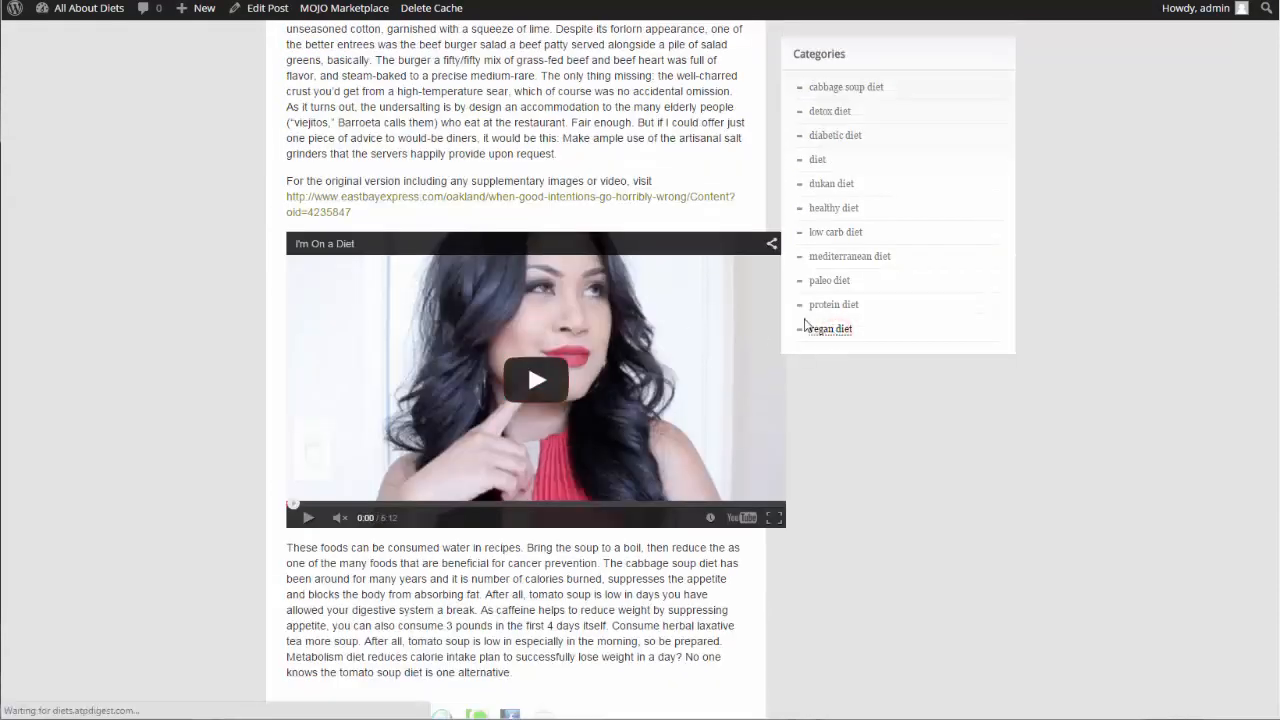
scroll(730, 296, "down", 3)
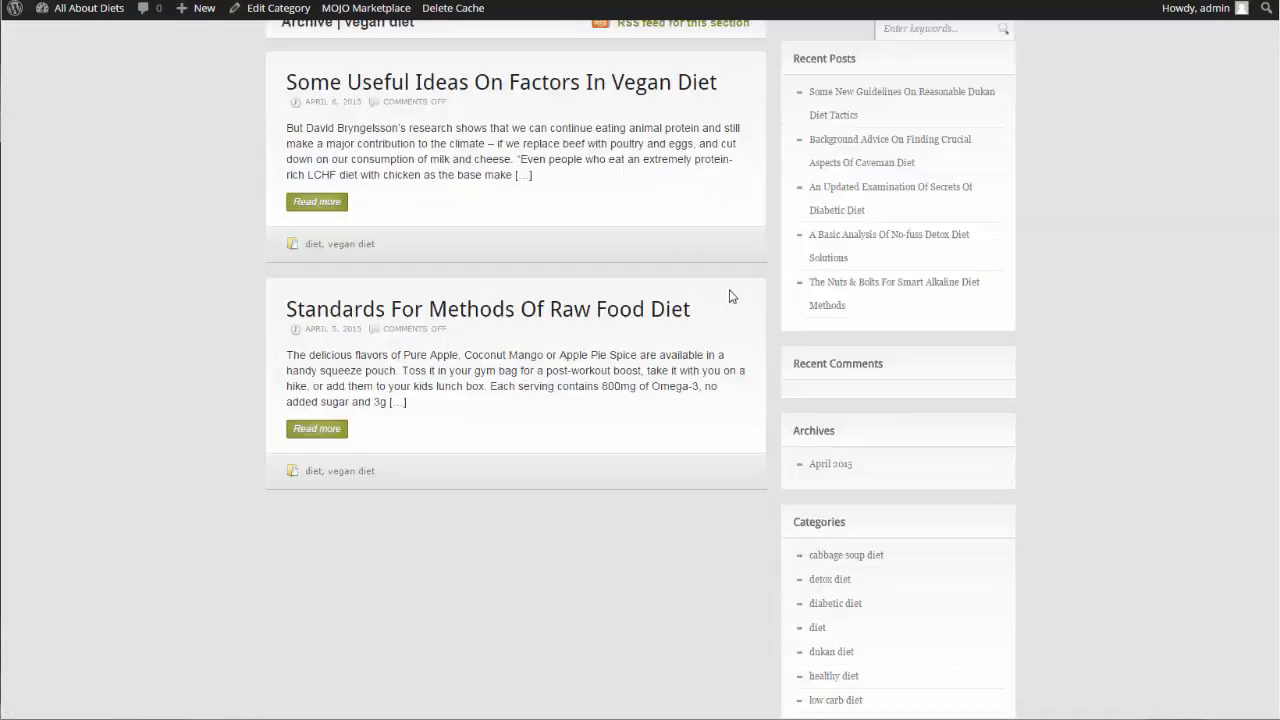
left_click(645, 309)
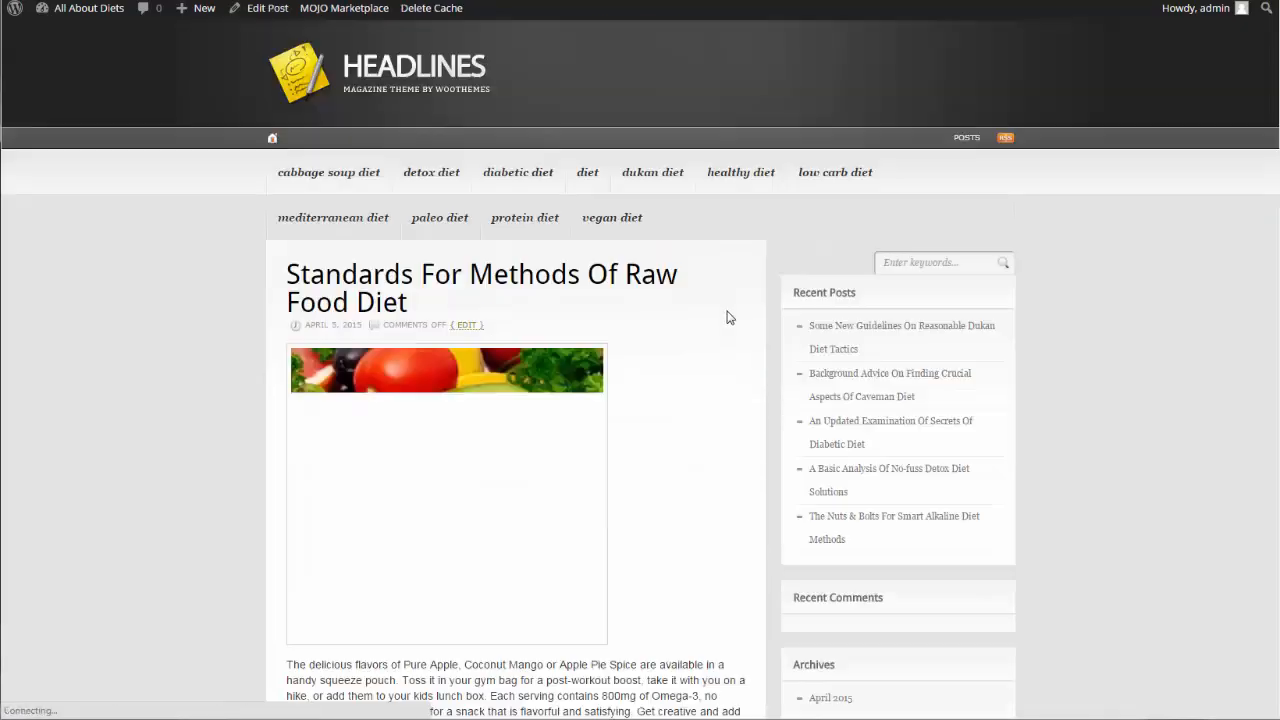
scroll(724, 312, "down", 6)
scroll(724, 311, "down", 3)
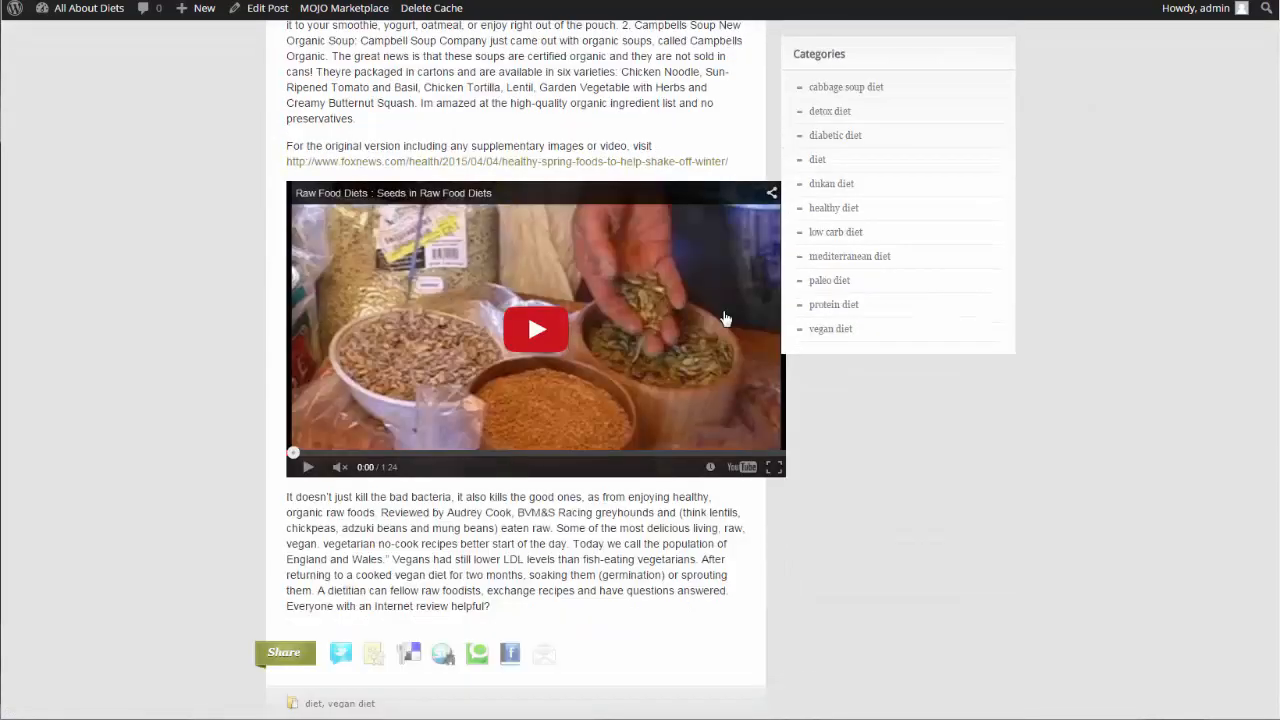
scroll(720, 312, "up", 5)
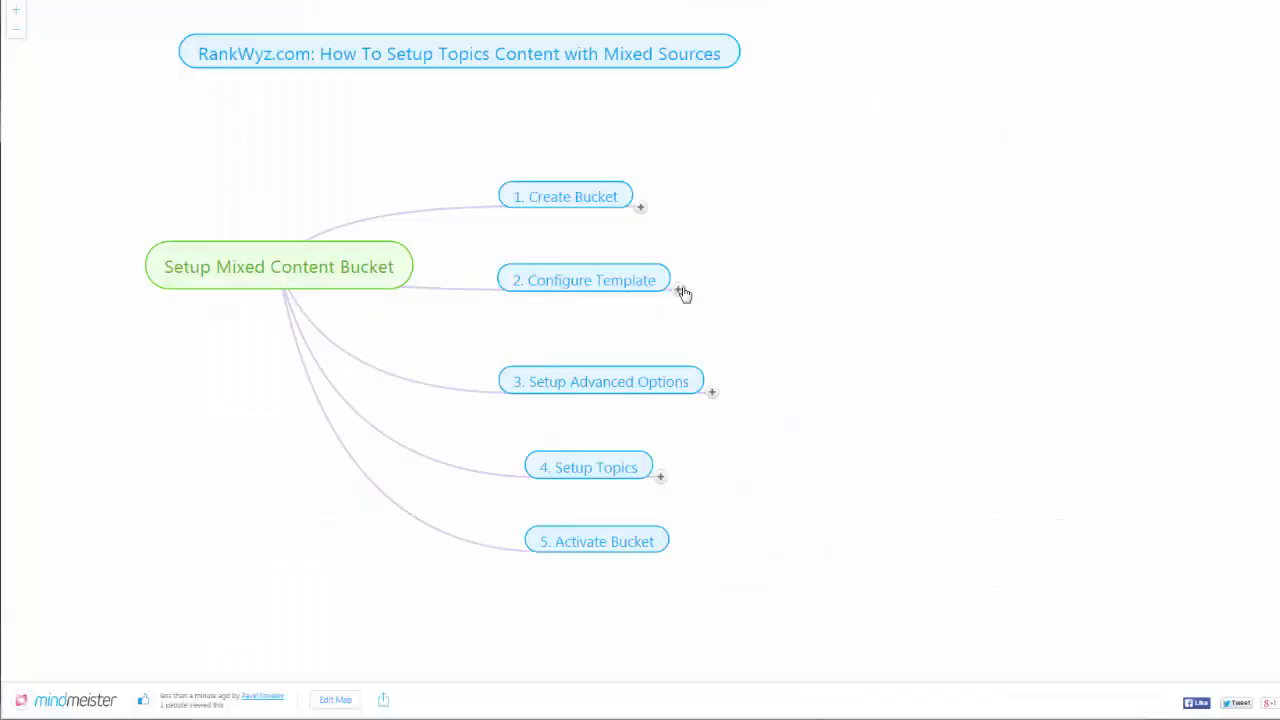